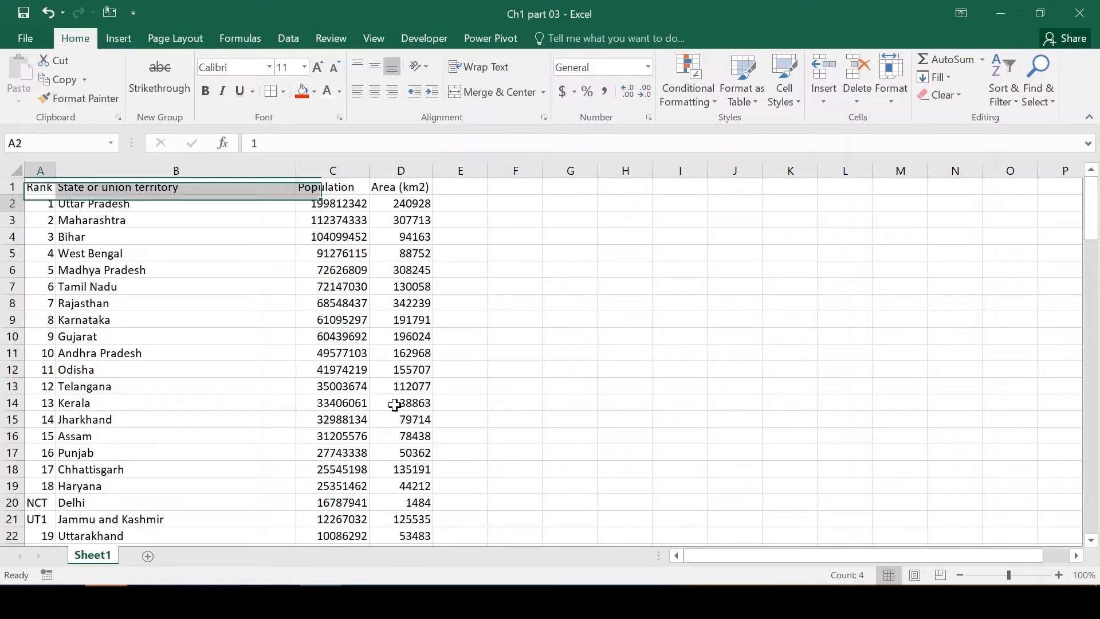
# Examine the Rank, State or union territory, Population and Area (km2) columns of the table.
pyautogui.hotkey('shift', 'Up')
pyautogui.hotkey('shift', 'Up')
pyautogui.hotkey('shift', 'Up')
pyautogui.press('Up')
pyautogui.press('Up')
pyautogui.press('Up')
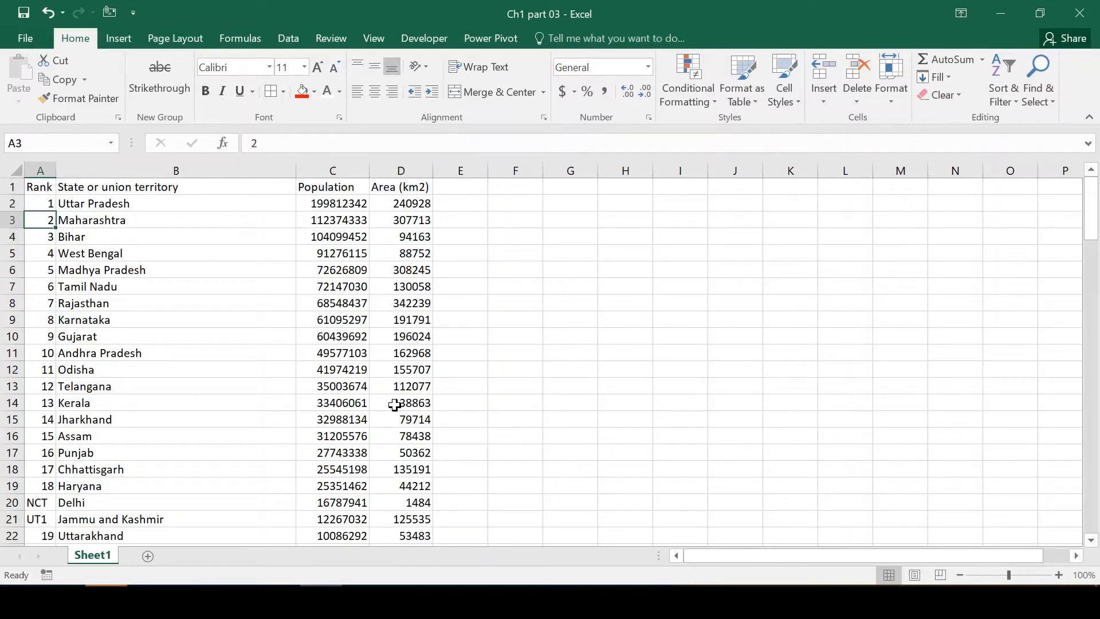
pyautogui.press('Down')
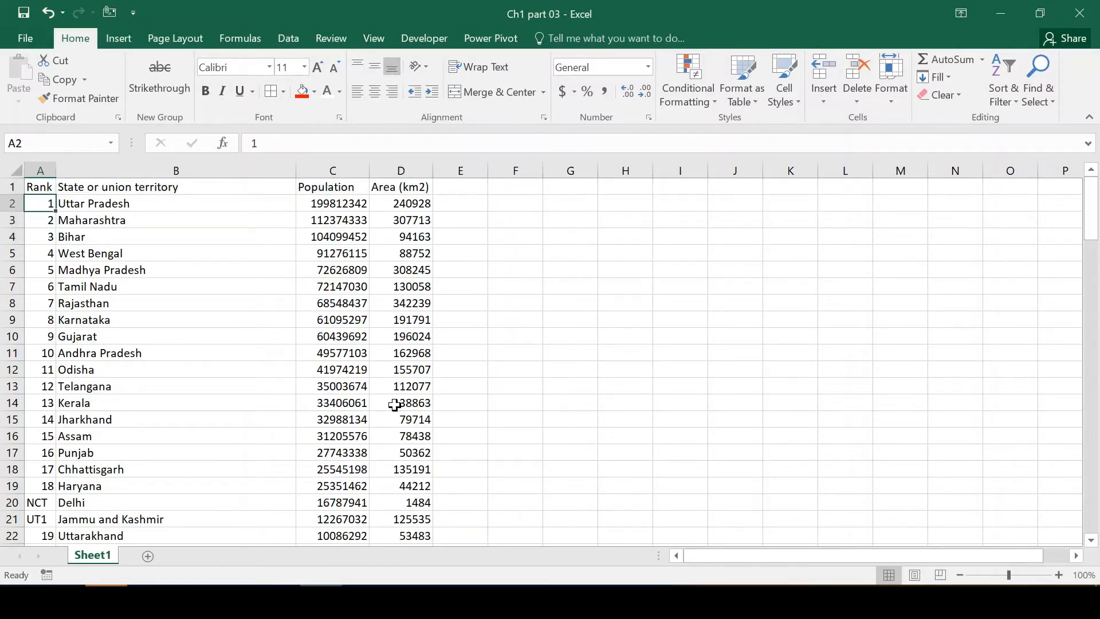
pyautogui.press('Right')
pyautogui.press('Right')
pyautogui.press('Left')
pyautogui.press('Left')
pyautogui.press('Up')
pyautogui.press('Right')
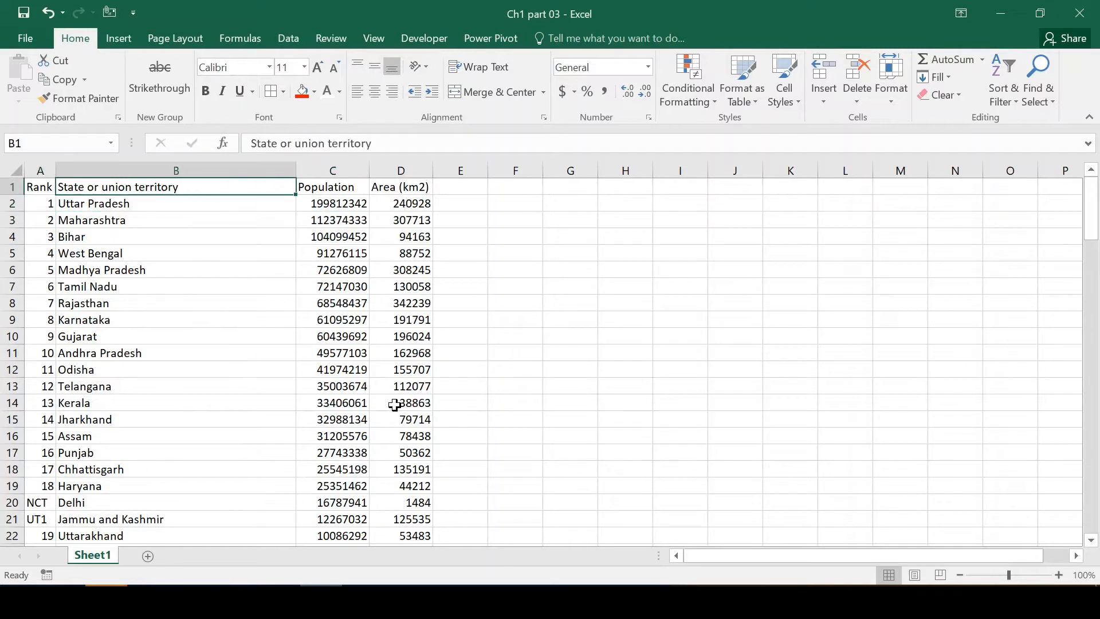
pyautogui.hotkey('shift', 'Down')
pyautogui.hotkey('shift', 'Down')
pyautogui.hotkey('shift', 'Down')
pyautogui.press('Left')
pyautogui.hotkey('shift', 'Down')
pyautogui.hotkey('shift', 'Down')
pyautogui.hotkey('shift', 'Down')
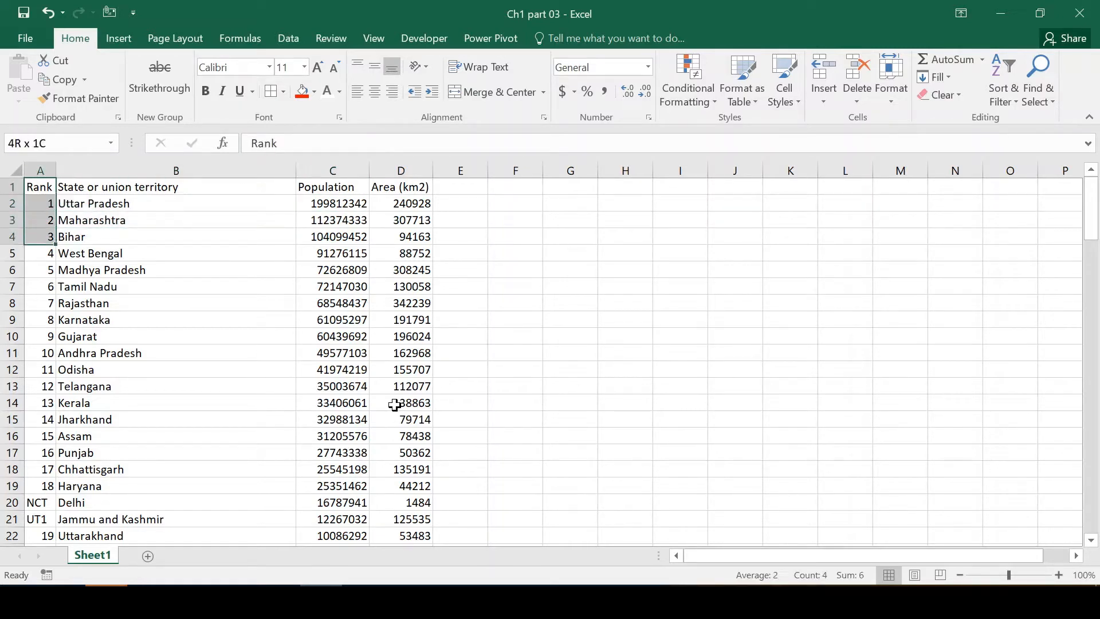
pyautogui.press('Right')
pyautogui.press('Right')
pyautogui.press('Right')
pyautogui.press('Left')
pyautogui.hotkey('shift', 'Down')
pyautogui.hotkey('shift', 'Down')
pyautogui.hotkey('shift', 'Down')
pyautogui.hotkey('shift', 'Down')
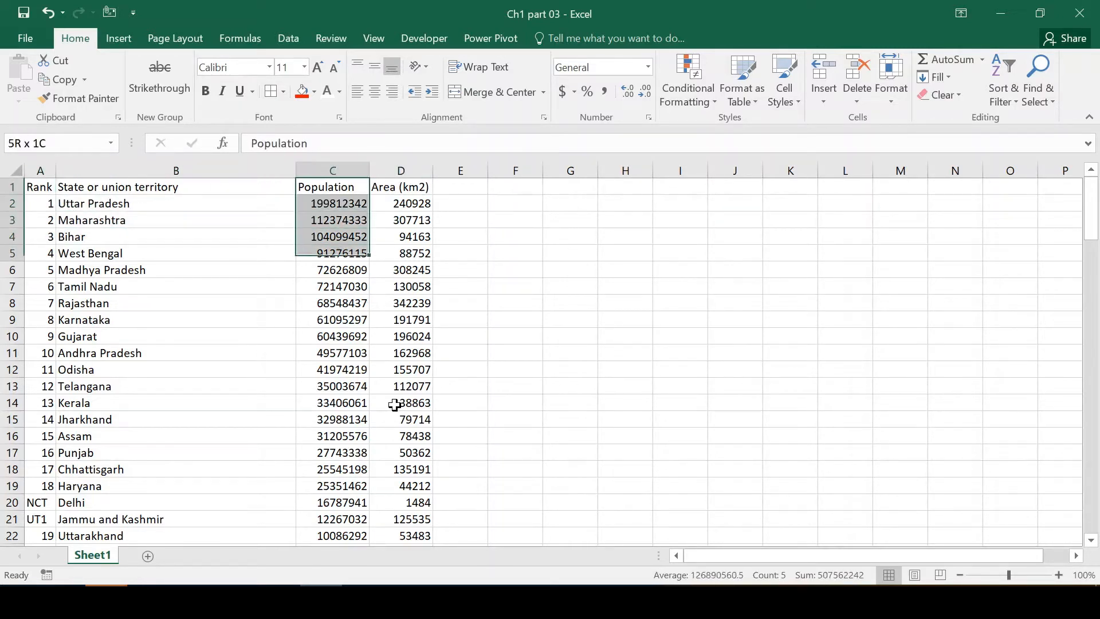
pyautogui.press('Right')
pyautogui.hotkey('shift', 'Down')
pyautogui.hotkey('shift', 'Down')
pyautogui.hotkey('shift', 'Down')
pyautogui.hotkey('shift', 'Down')
pyautogui.hotkey('shift', 'Down')
pyautogui.hotkey('shift', 'Down')
pyautogui.hotkey('shift', 'Down')
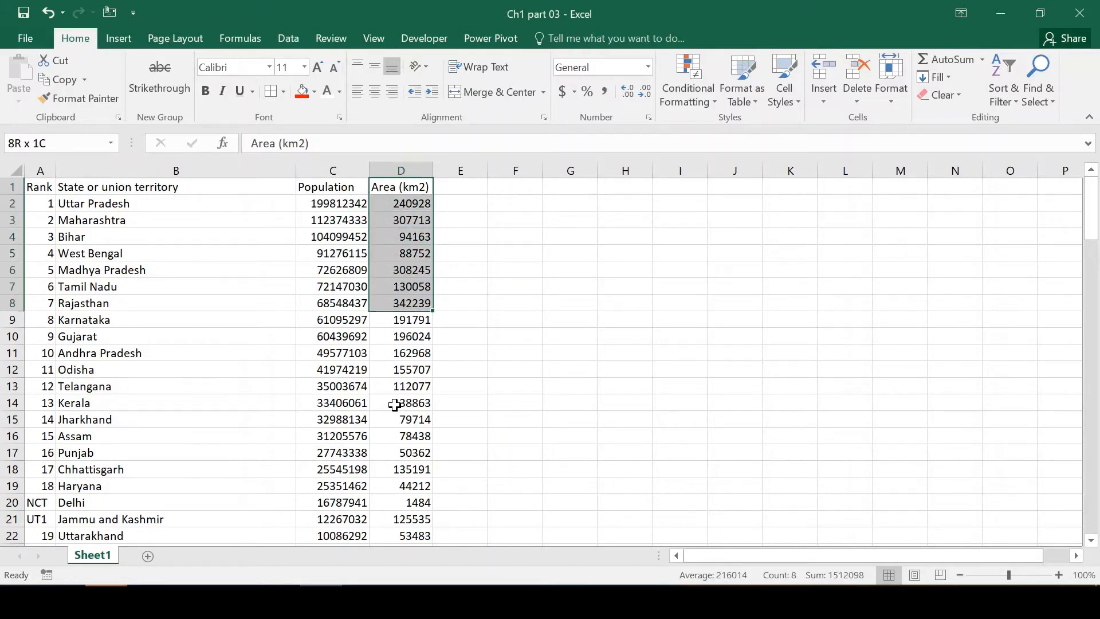
pyautogui.hotkey('shift', 'Down')
pyautogui.hotkey('shift', 'Down')
pyautogui.hotkey('shift', 'Up')
pyautogui.hotkey('shift', 'Up')
pyautogui.hotkey('shift', 'Up')
pyautogui.hotkey('shift', 'Up')
pyautogui.hotkey('shift', 'Up')
pyautogui.hotkey('shift', 'Up')
pyautogui.hotkey('shift', 'Up')
pyautogui.hotkey('shift', 'Up')
pyautogui.hotkey('shift', 'Up')
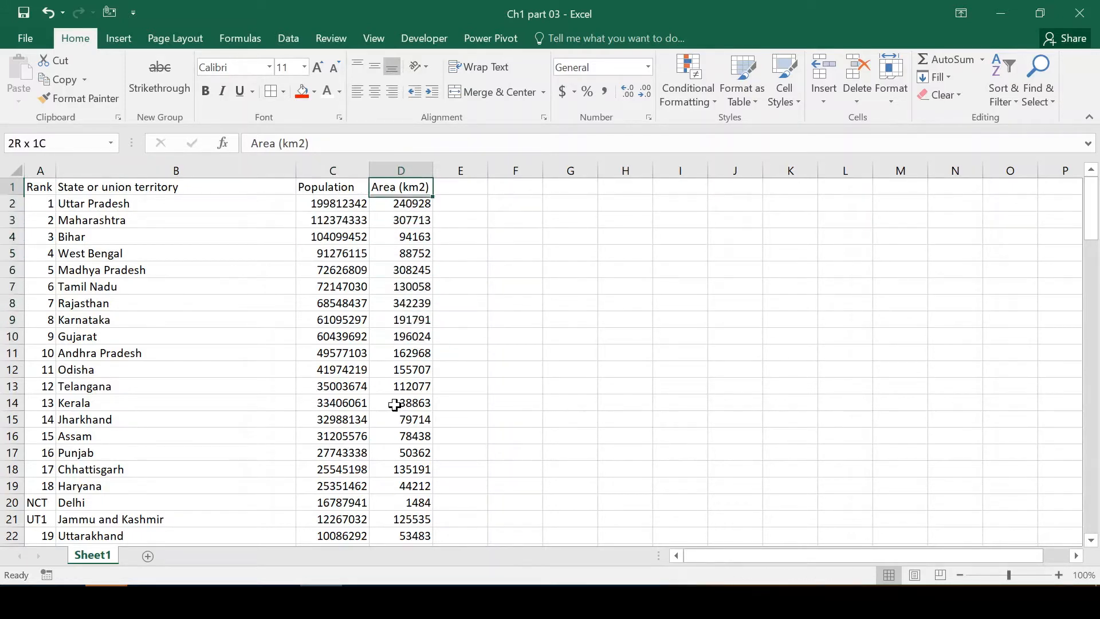
pyautogui.press('Down')
pyautogui.press('Down')
pyautogui.press('Home')
pyautogui.press('Up')
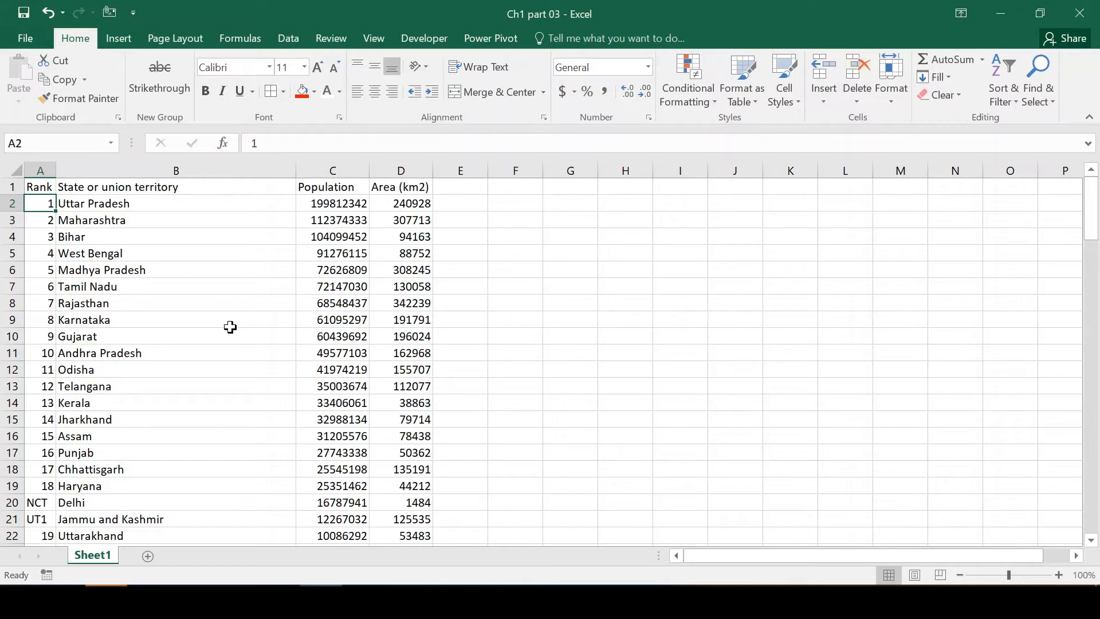
pyautogui.click(571, 276)
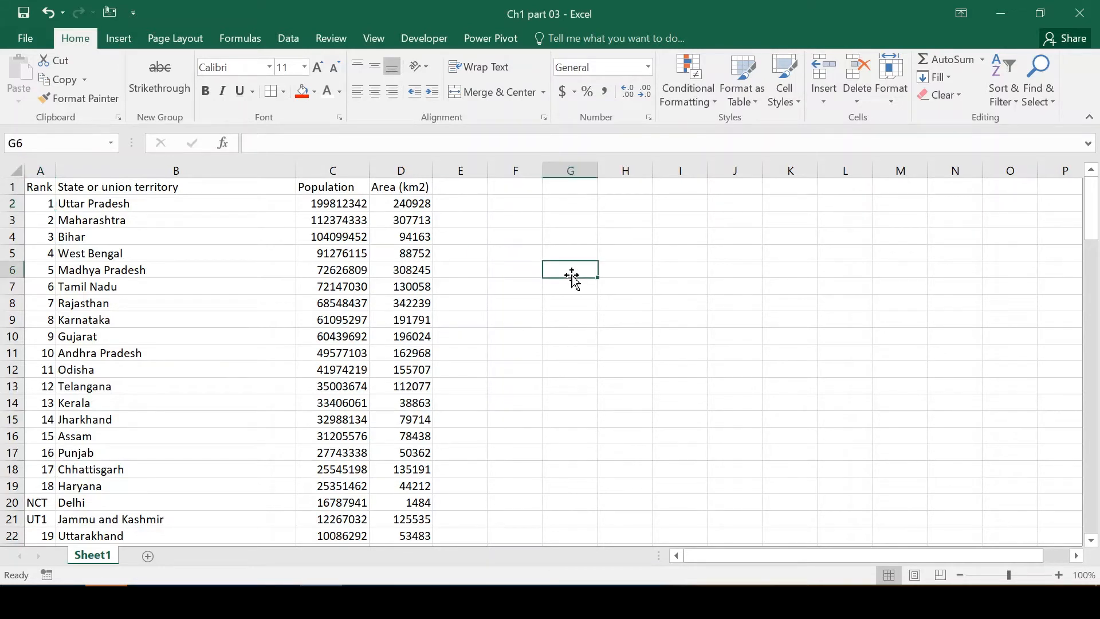
pyautogui.press('Up')
pyautogui.moveTo(580, 278); pyautogui.dragTo(631, 346)
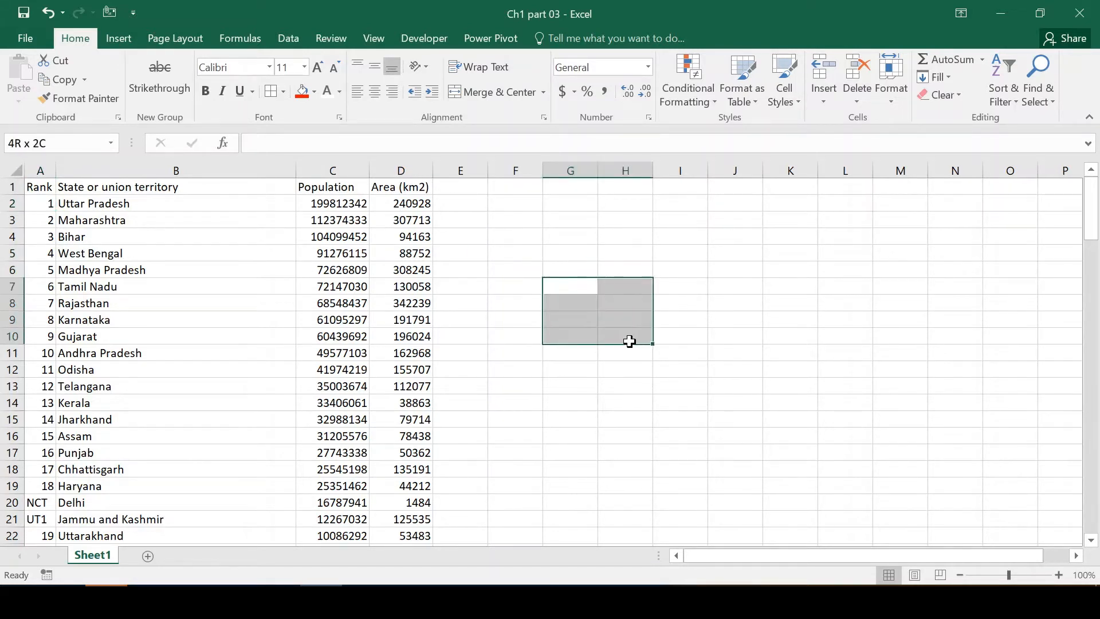
pyautogui.click(691, 350)
pyautogui.moveTo(567, 244); pyautogui.dragTo(566, 284)
pyautogui.click(566, 284)
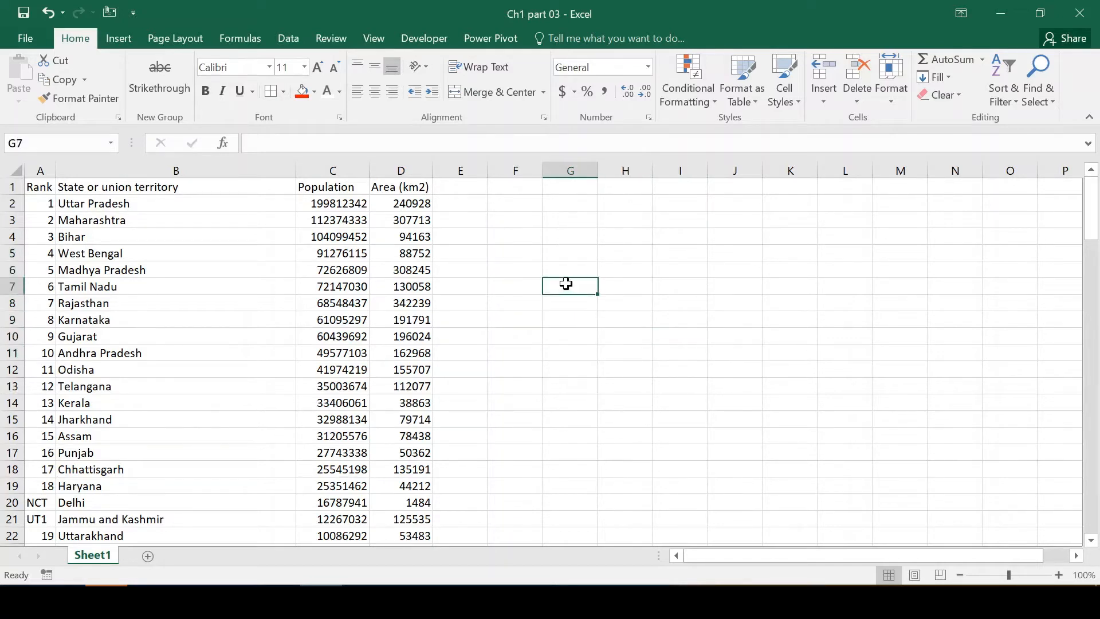
pyautogui.moveTo(526, 216); pyautogui.dragTo(535, 275)
pyautogui.click(562, 295)
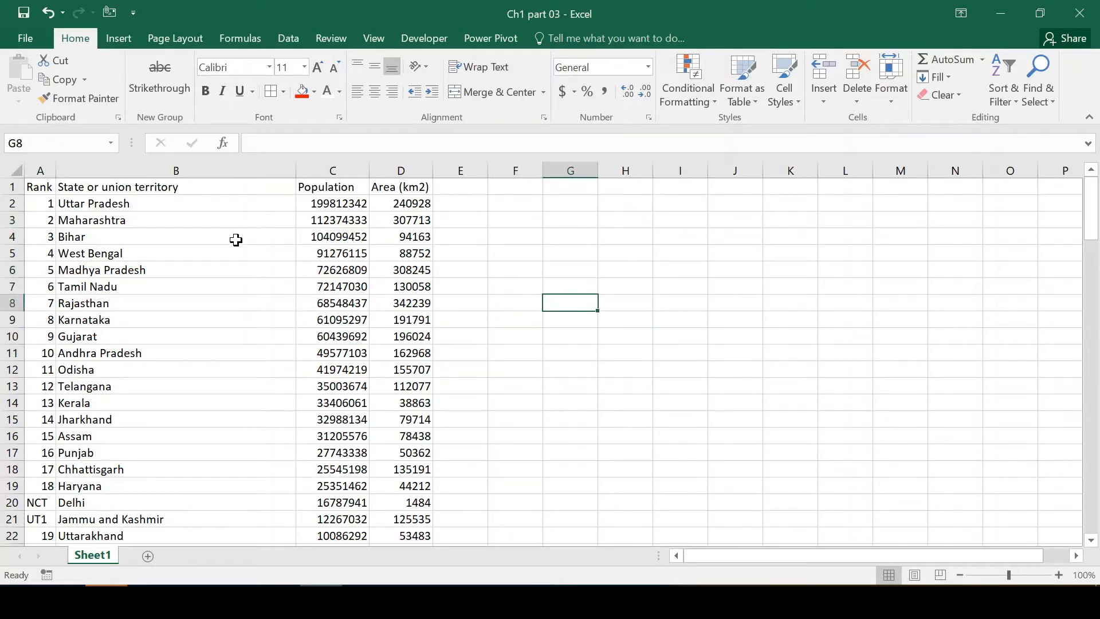
pyautogui.click(236, 239)
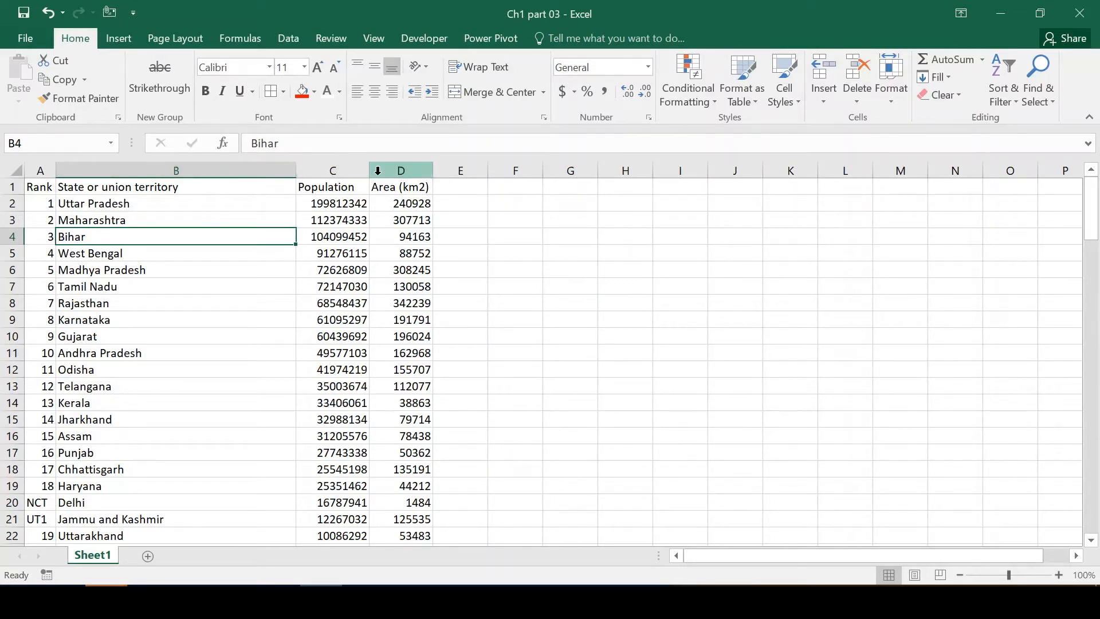
# Widen columns B, C and D freehand, column C to about 26, and increase the heights of rows 2 and 3.
pyautogui.moveTo(295, 167); pyautogui.dragTo(376, 169)
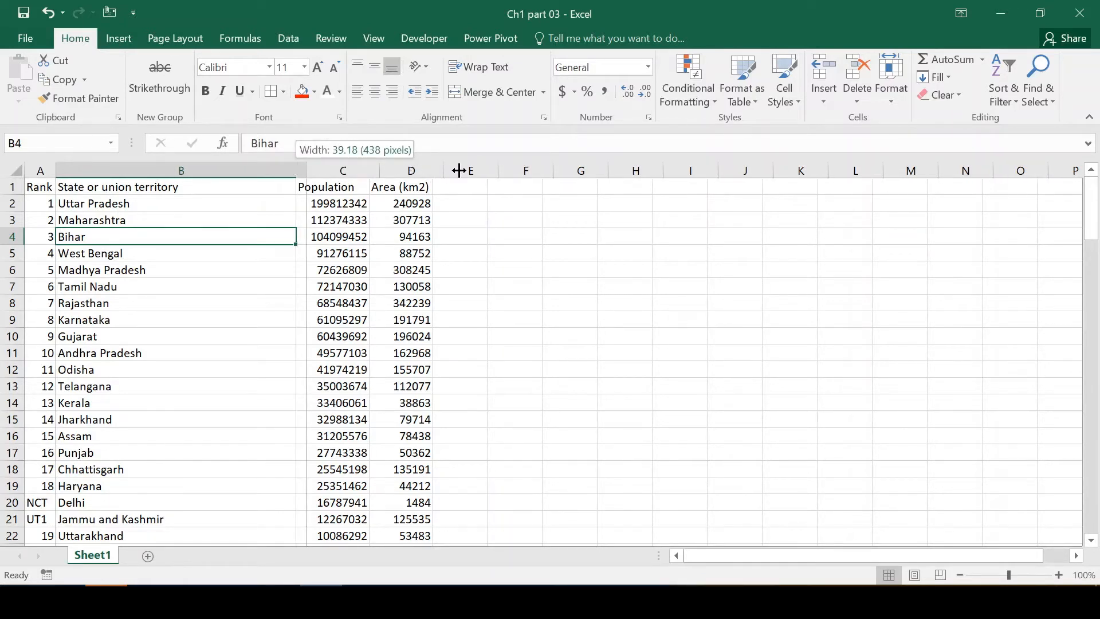
pyautogui.moveTo(459, 171); pyautogui.dragTo(406, 174)
pyautogui.moveTo(314, 174); pyautogui.dragTo(429, 172)
pyautogui.moveTo(500, 172); pyautogui.dragTo(598, 171)
pyautogui.moveTo(666, 171); pyautogui.dragTo(725, 170)
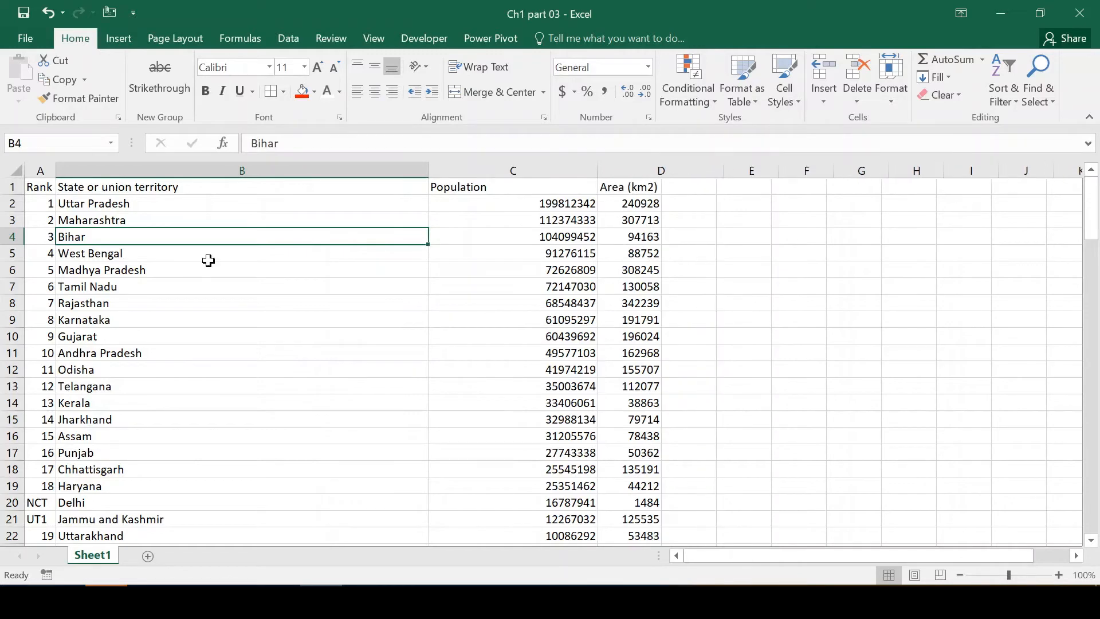
pyautogui.moveTo(11, 212); pyautogui.dragTo(11, 319)
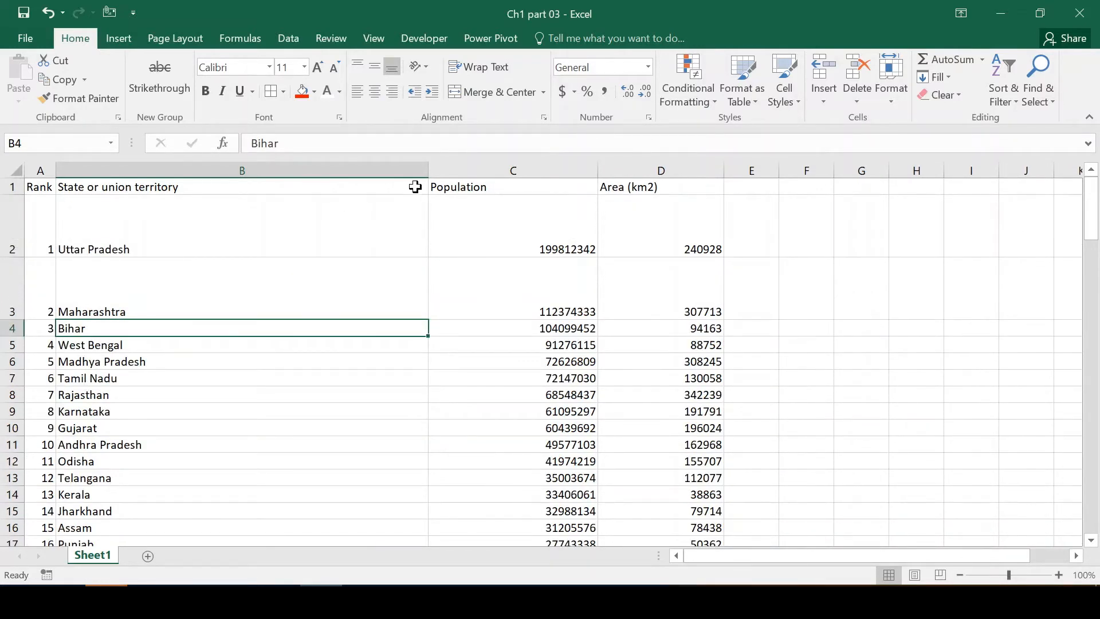
# Set the width of the Population column to exactly 50.
pyautogui.click(485, 170)
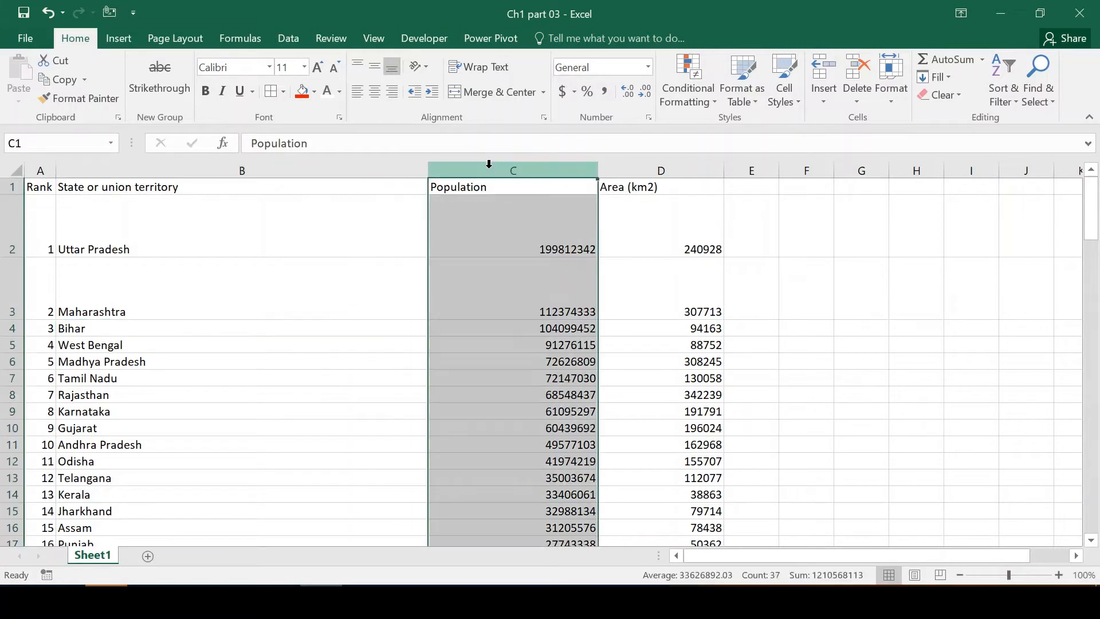
pyautogui.rightClick(489, 169)
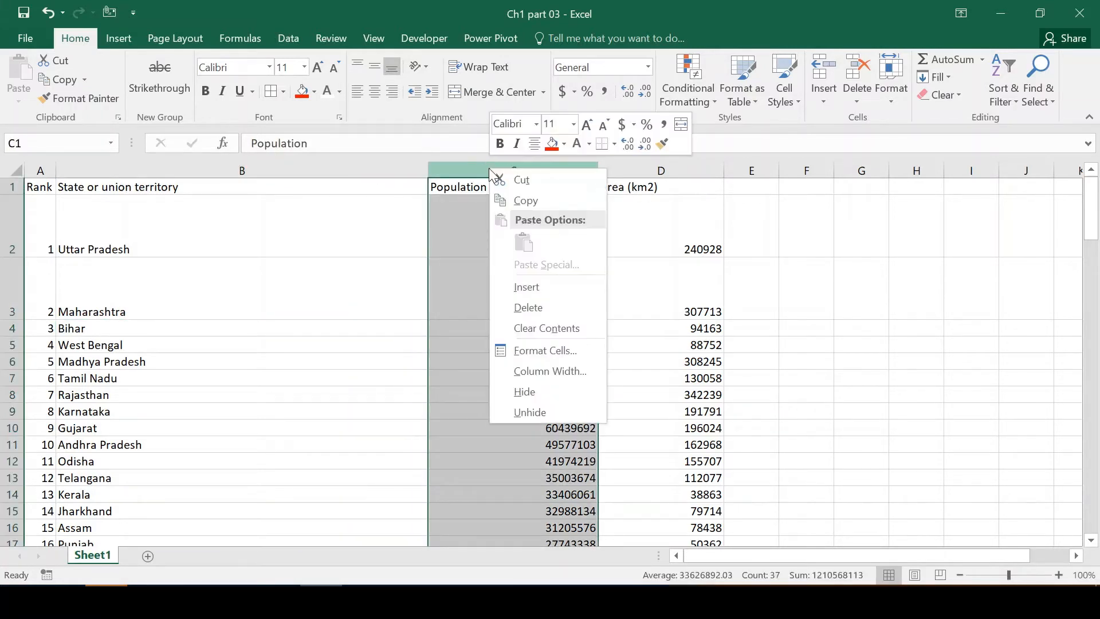
pyautogui.click(528, 377)
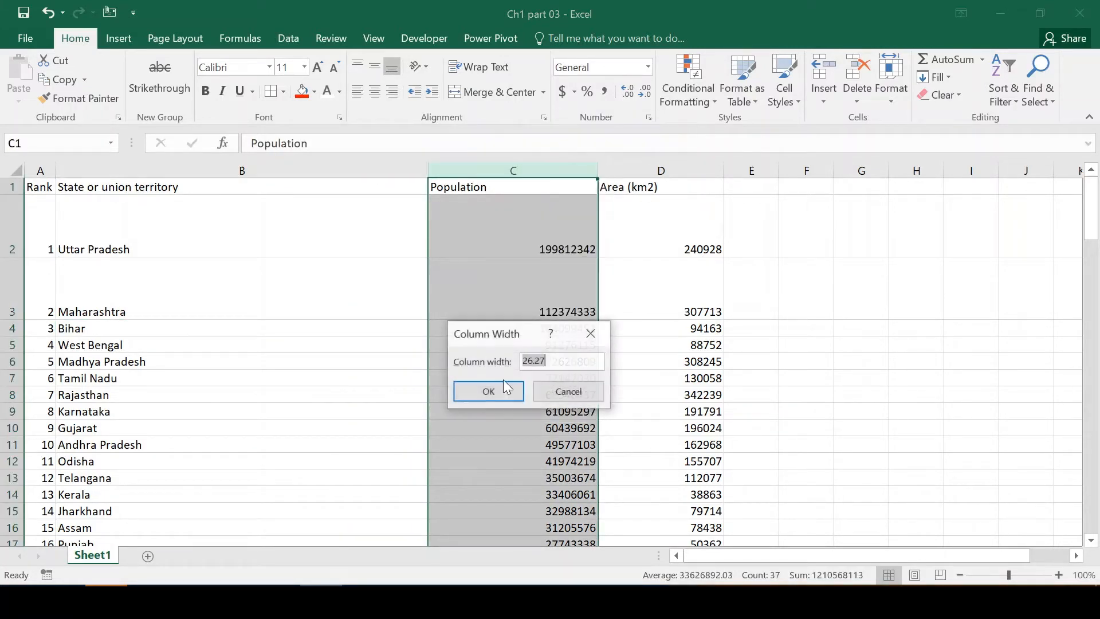
pyautogui.write('50')
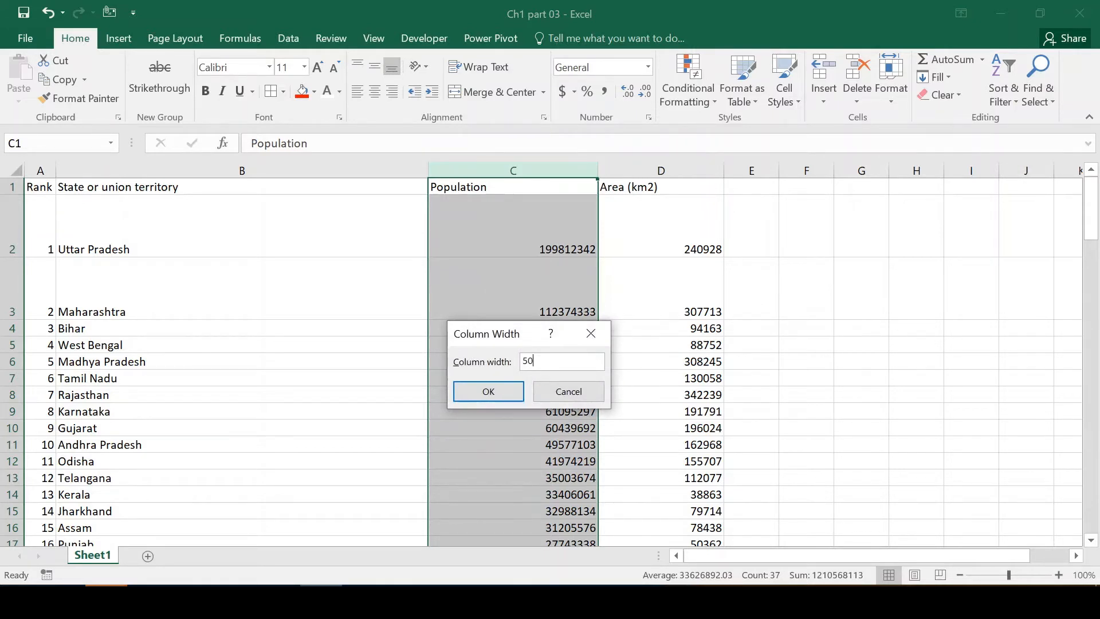
pyautogui.press('Return')
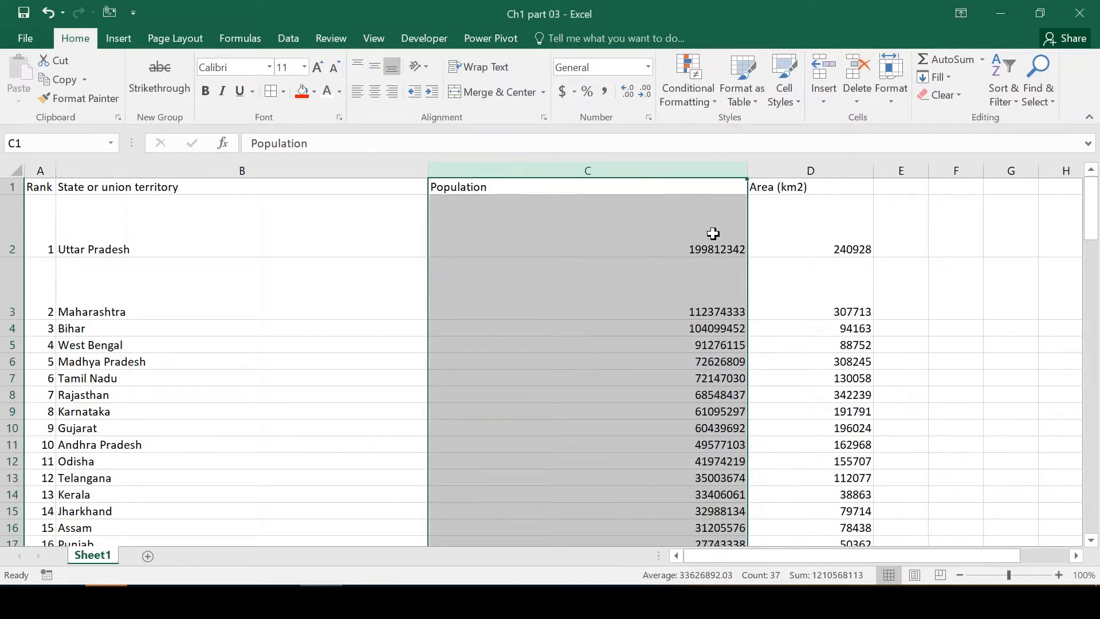
# Apply one uniform, taller row height to rows 2 through 5.
pyautogui.click(9, 224)
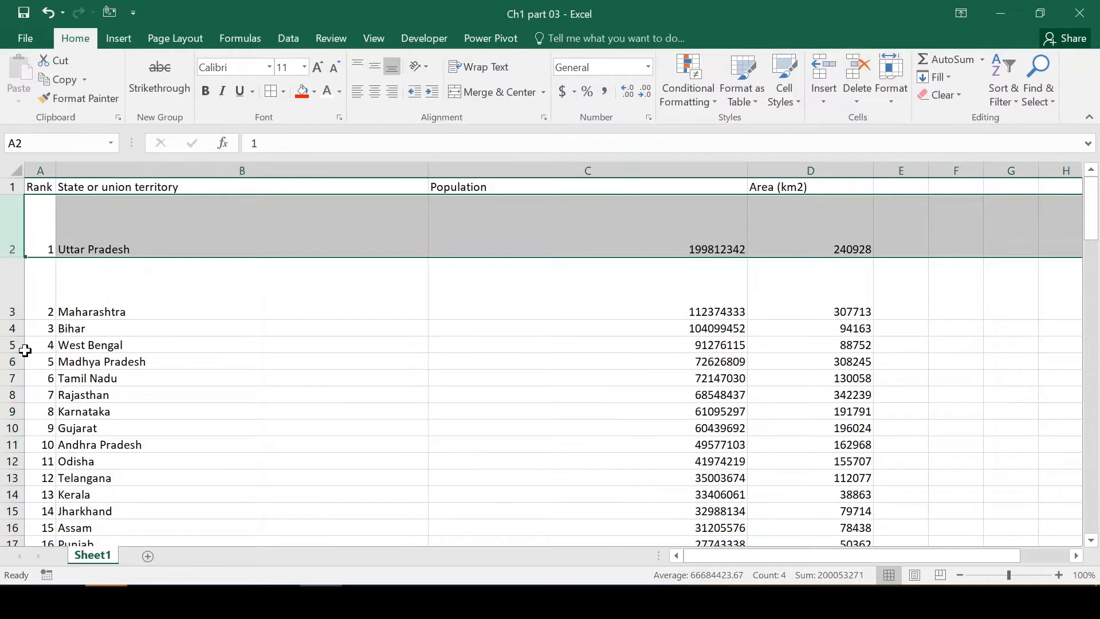
pyautogui.keyDown('shift'); pyautogui.click(5, 347); pyautogui.keyUp('shift')
pyautogui.rightClick(9, 285)
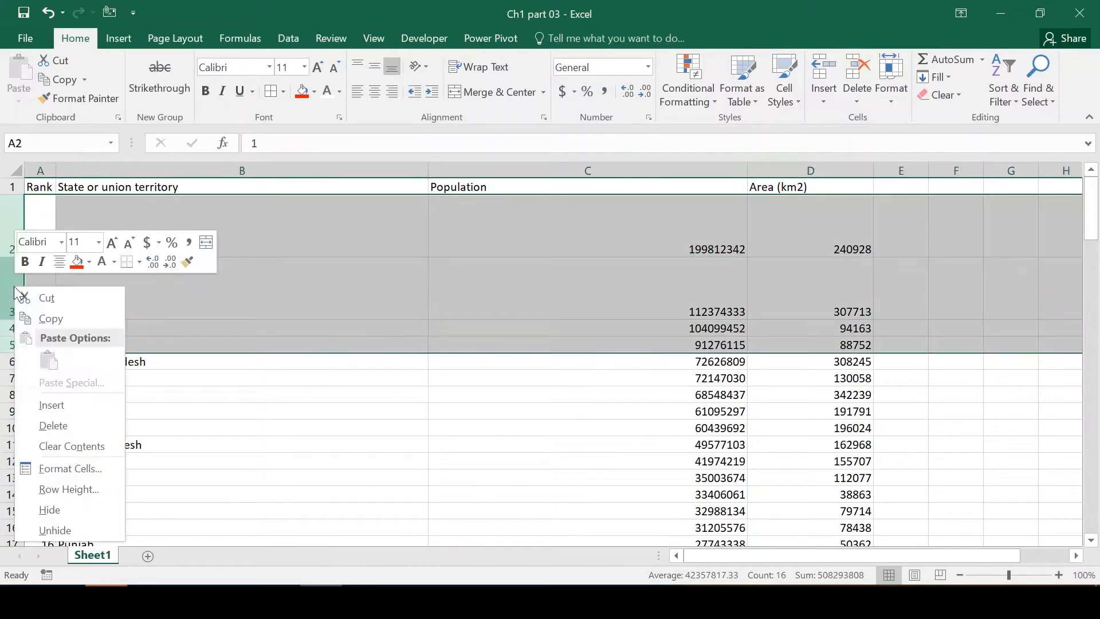
pyautogui.click(52, 493)
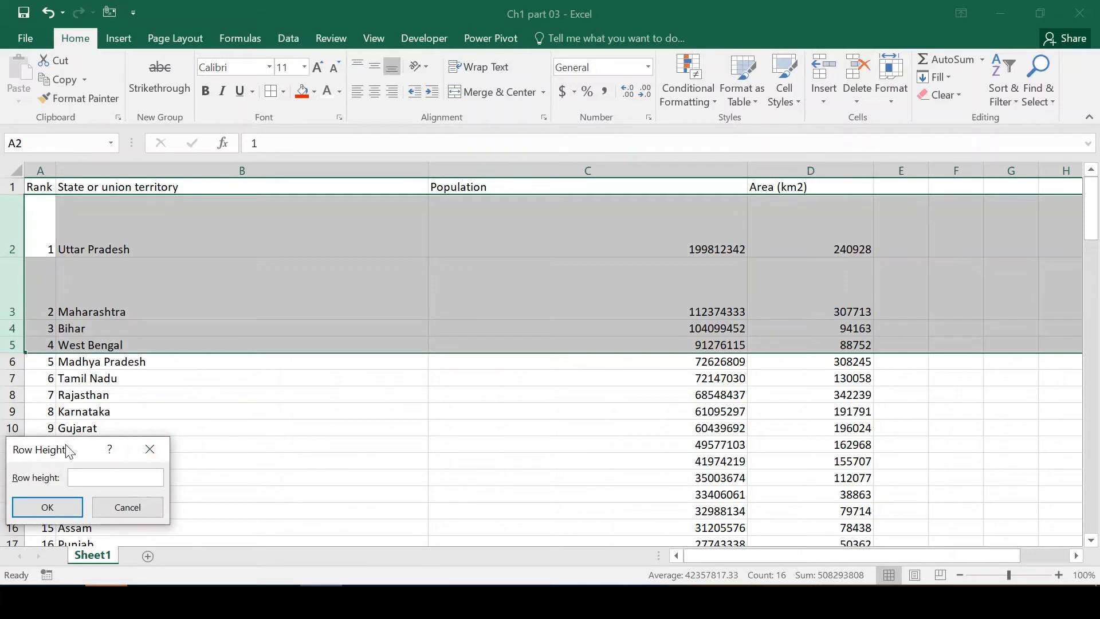
pyautogui.moveTo(73, 456); pyautogui.dragTo(214, 371)
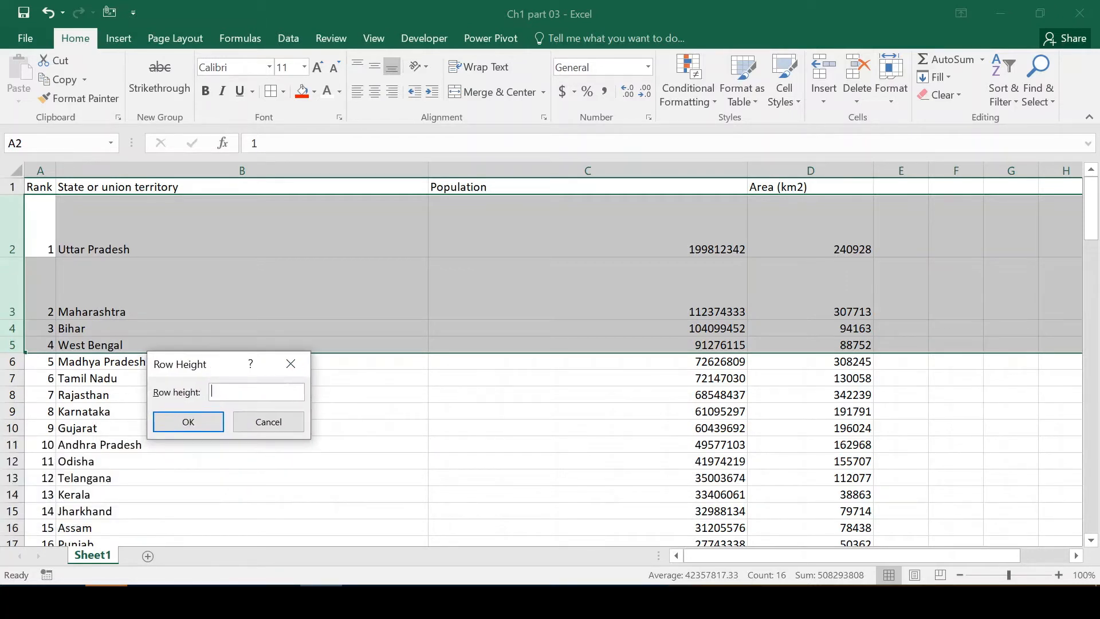
pyautogui.press('Return')
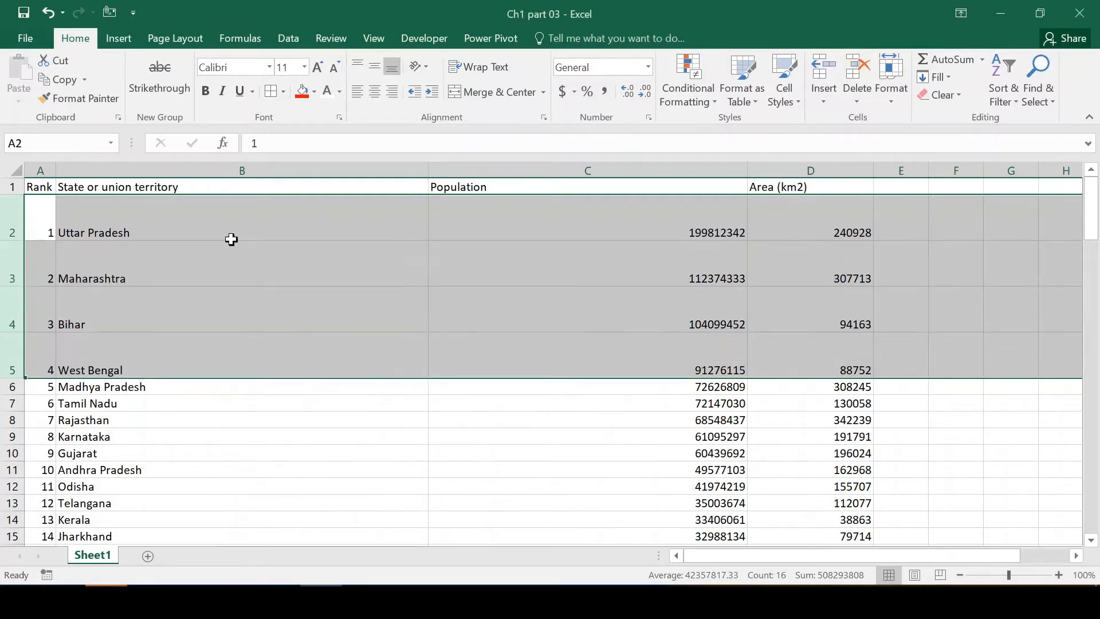
pyautogui.click(344, 269)
pyautogui.click(334, 319)
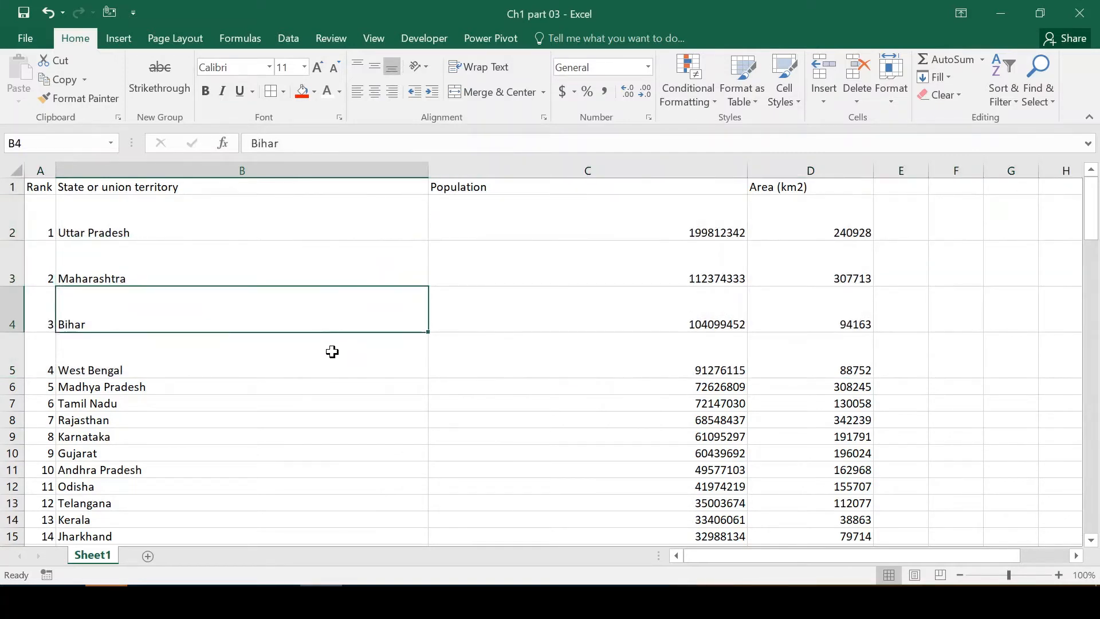
pyautogui.click(334, 351)
pyautogui.click(322, 408)
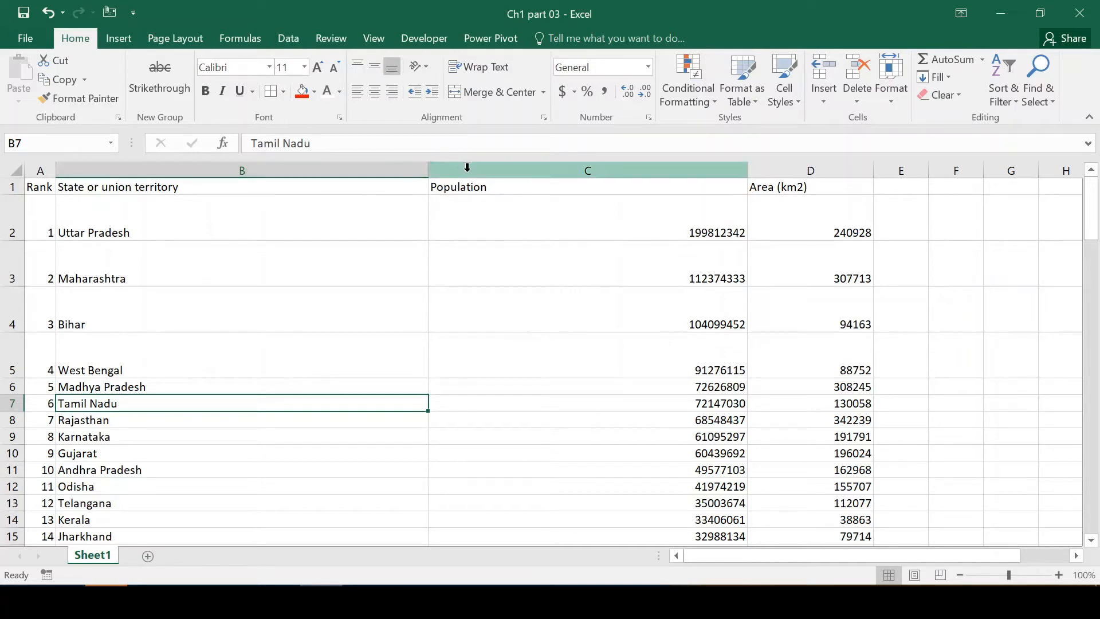
# AutoFit the width of column B and the height of row 2, and AutoFit all columns and rows of the sheet.
pyautogui.doubleClick(428, 169)
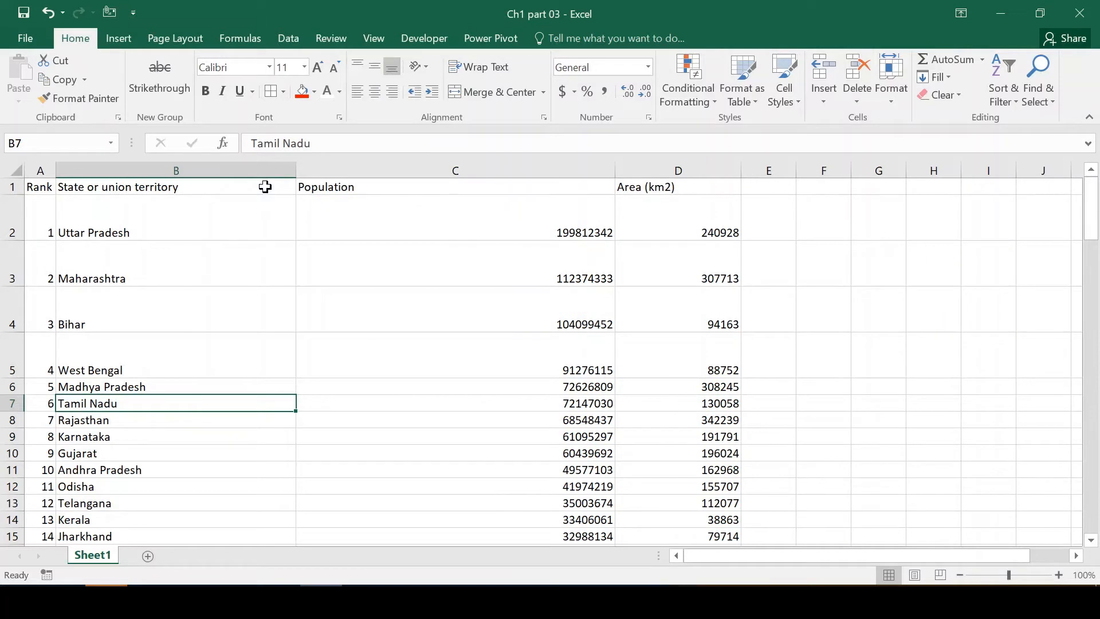
pyautogui.doubleClick(17, 239)
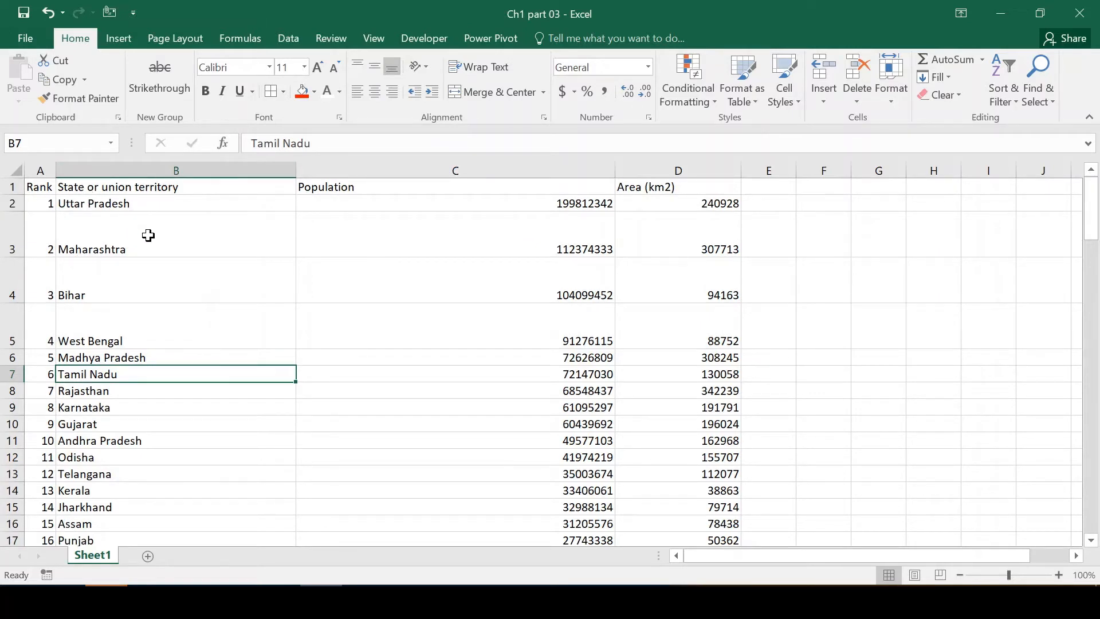
pyautogui.click(11, 171)
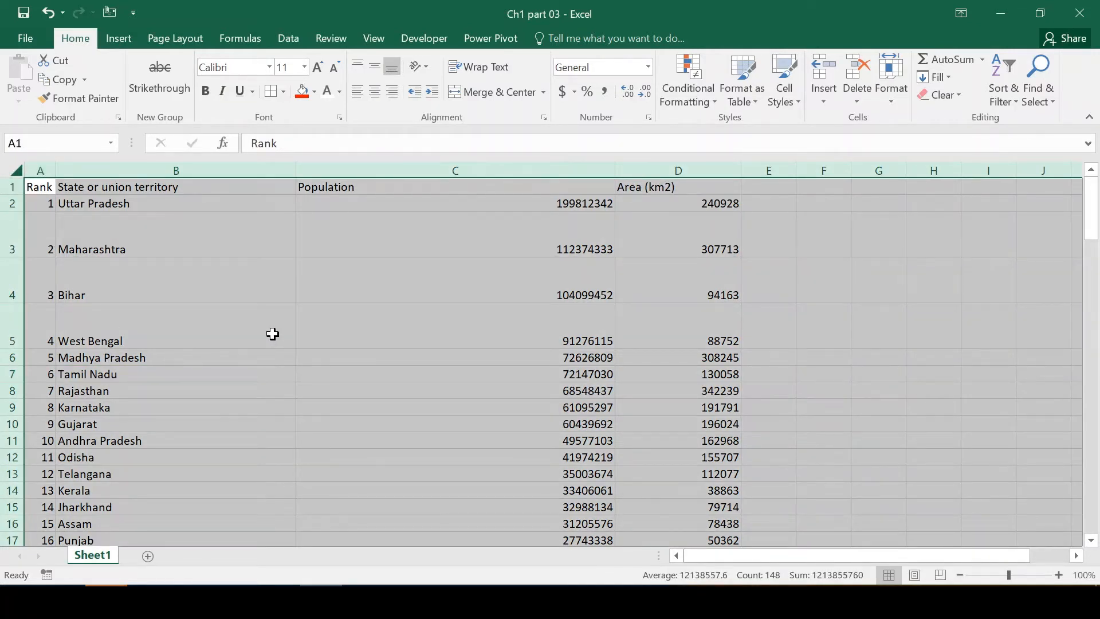
pyautogui.doubleClick(56, 169)
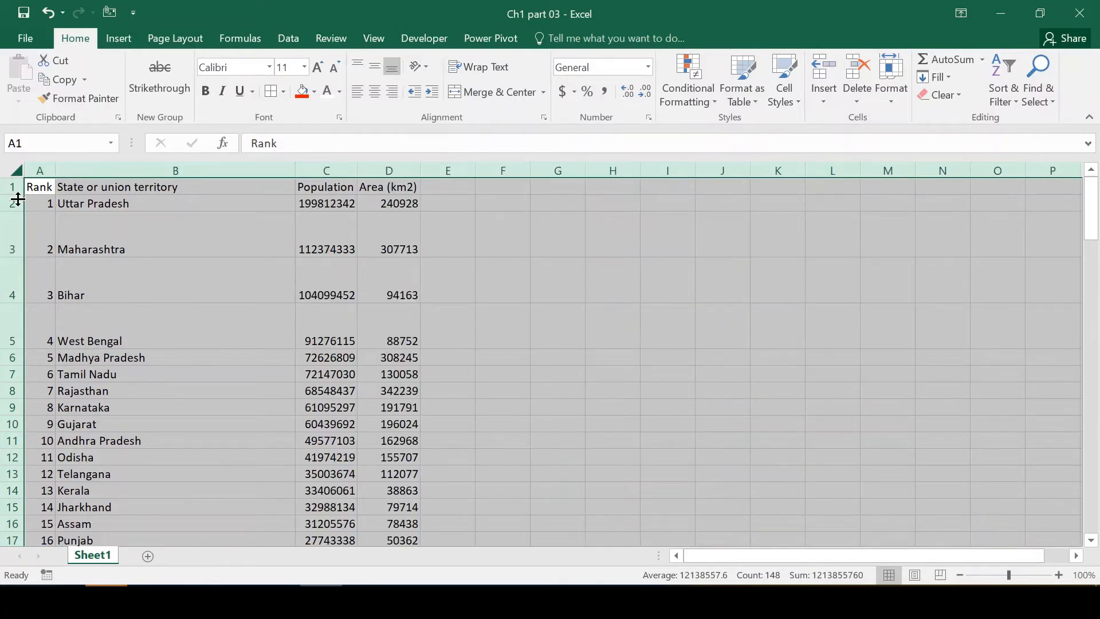
pyautogui.doubleClick(14, 195)
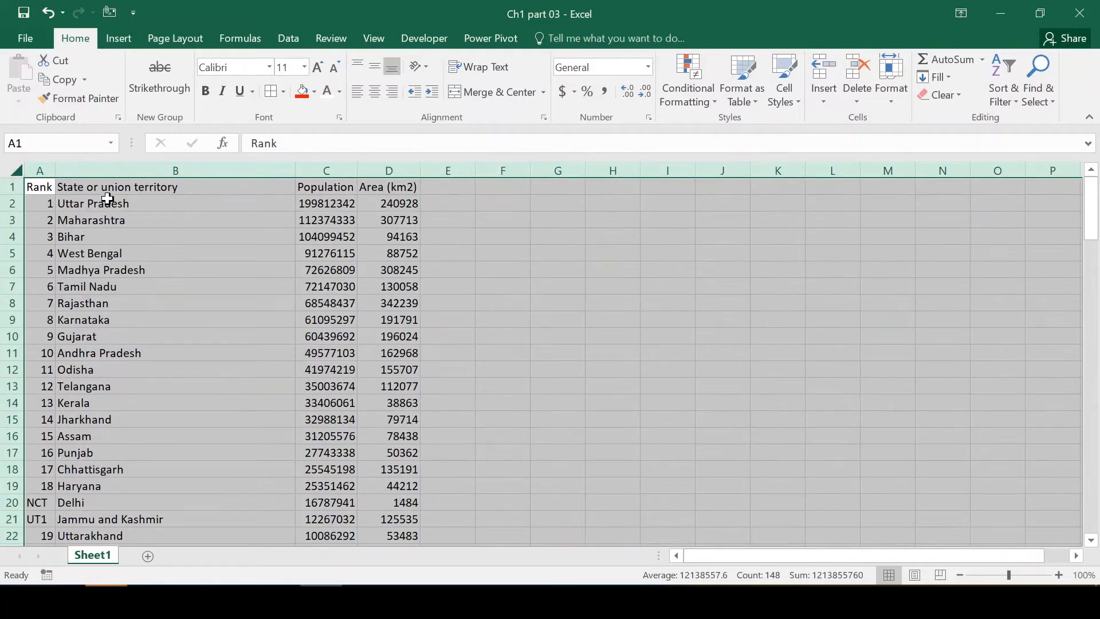
pyautogui.click(285, 347)
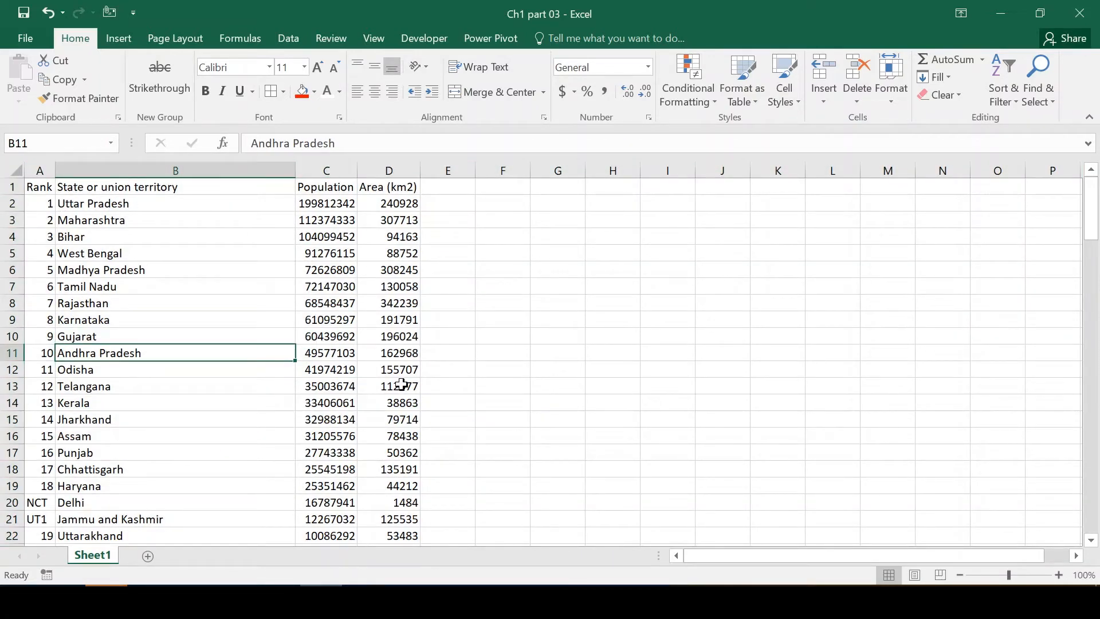
# Browse the State or union territory column down to Ladakh, return to its header, and move across to the Area (km2) header.
pyautogui.press('Down')
pyautogui.press('Down')
pyautogui.press('Down')
pyautogui.press('Down')
pyautogui.press('Down')
pyautogui.press('Down')
pyautogui.press('Down')
pyautogui.press('Down')
pyautogui.press('Down')
pyautogui.press('Down')
pyautogui.press('Down')
pyautogui.press('Down')
pyautogui.press('Down')
pyautogui.press('Down')
pyautogui.press('Down')
pyautogui.press('Down')
pyautogui.press('Down')
pyautogui.press('Down')
pyautogui.press('Down')
pyautogui.press('Down')
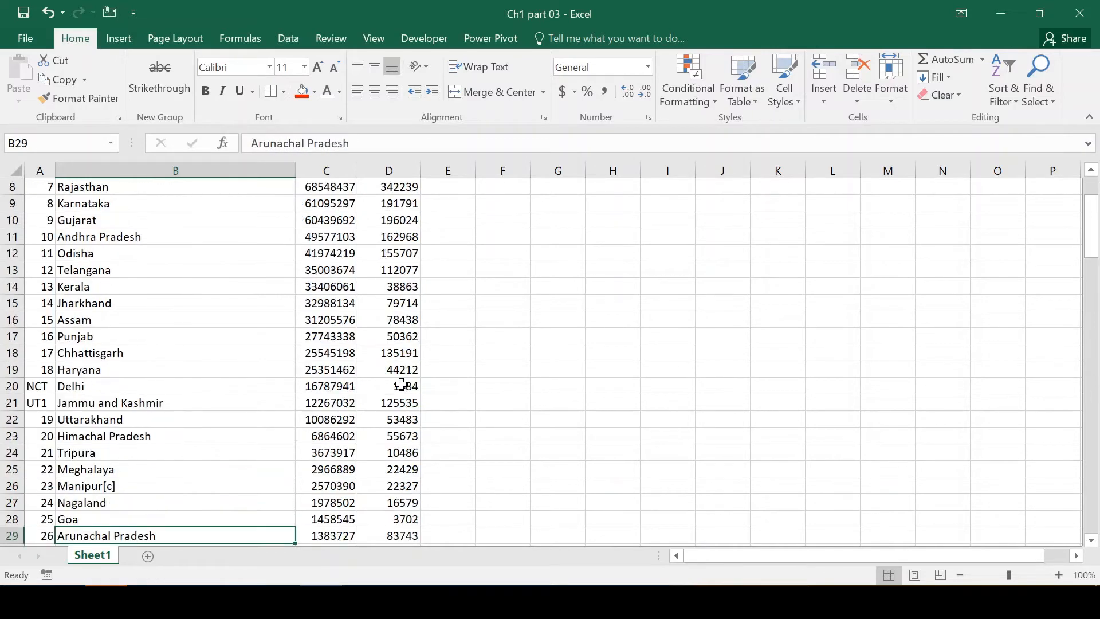
pyautogui.press('Down')
pyautogui.press('Down')
pyautogui.press('Down')
pyautogui.press('Down')
pyautogui.press('Down')
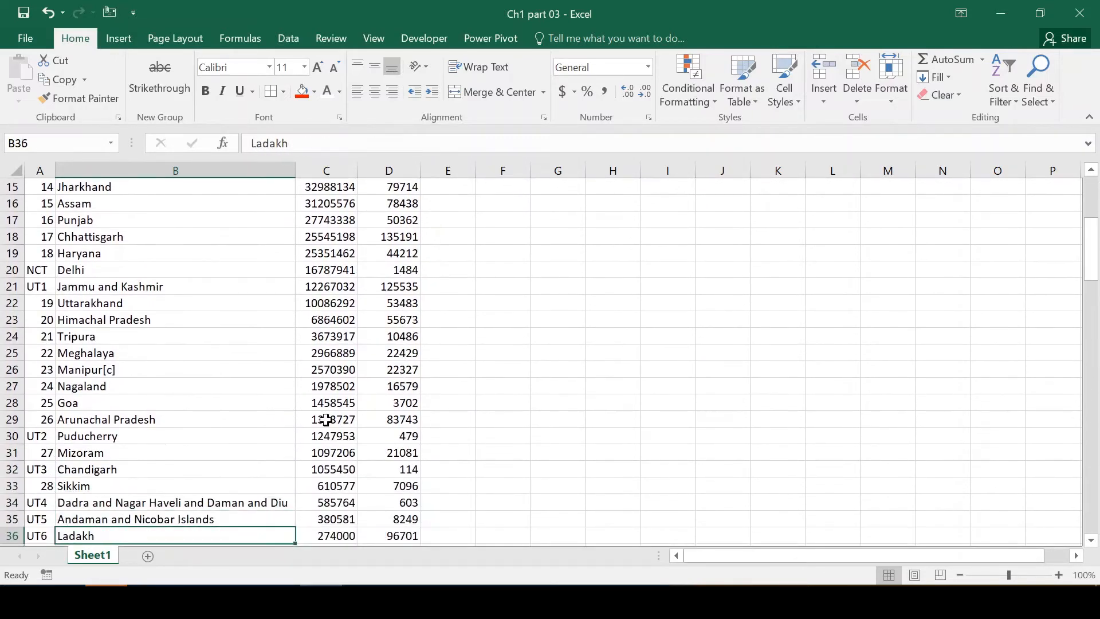
pyautogui.press('Up')
pyautogui.press('Up')
pyautogui.press('Up')
pyautogui.press('Down')
pyautogui.press('Down')
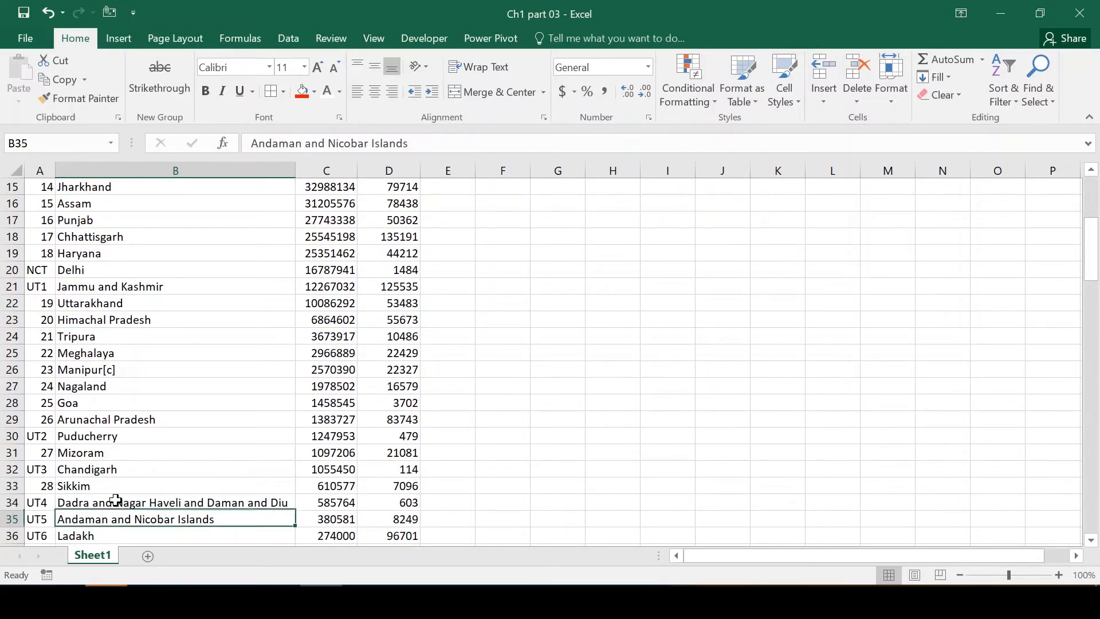
pyautogui.press('Up')
pyautogui.press('Up')
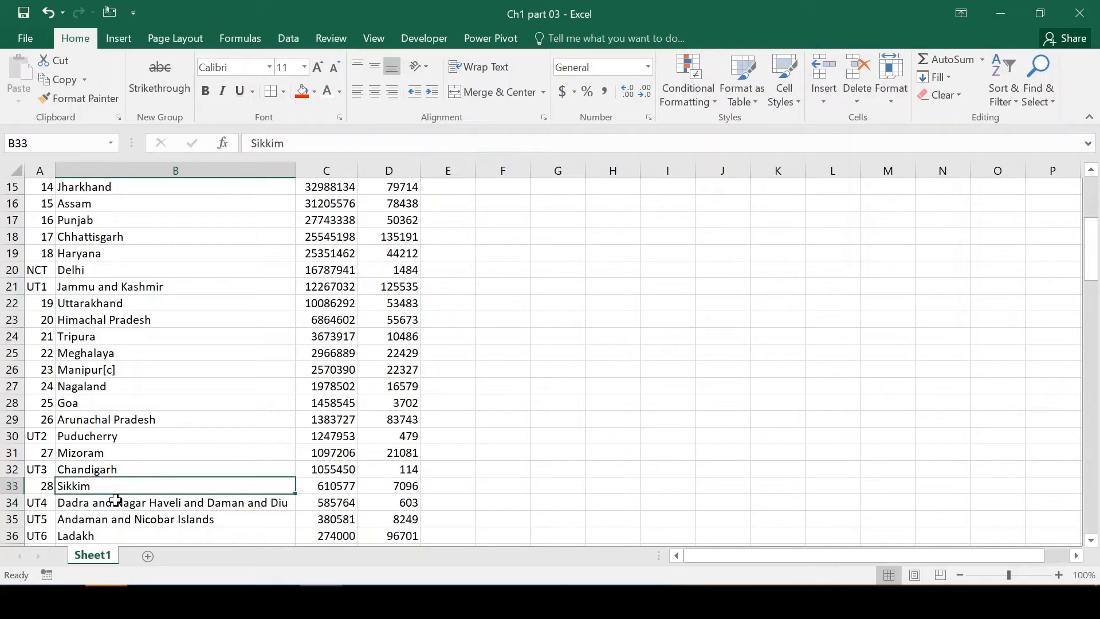
pyautogui.press('Up')
pyautogui.press('Up')
pyautogui.press('Up')
pyautogui.press('Up')
pyautogui.press('Up')
pyautogui.press('Up')
pyautogui.press('Up')
pyautogui.press('Up')
pyautogui.press('Up')
pyautogui.press('Up')
pyautogui.press('Up')
pyautogui.press('Up')
pyautogui.press('Up')
pyautogui.press('Up')
pyautogui.press('Up')
pyautogui.press('Up')
pyautogui.press('Up')
pyautogui.press('Up')
pyautogui.press('Up')
pyautogui.press('Up')
pyautogui.press('Up')
pyautogui.press('Up')
pyautogui.press('Up')
pyautogui.press('Up')
pyautogui.press('Up')
pyautogui.press('Up')
pyautogui.press('Up')
pyautogui.press('Up')
pyautogui.press('Up')
pyautogui.press('Up')
pyautogui.press('Up')
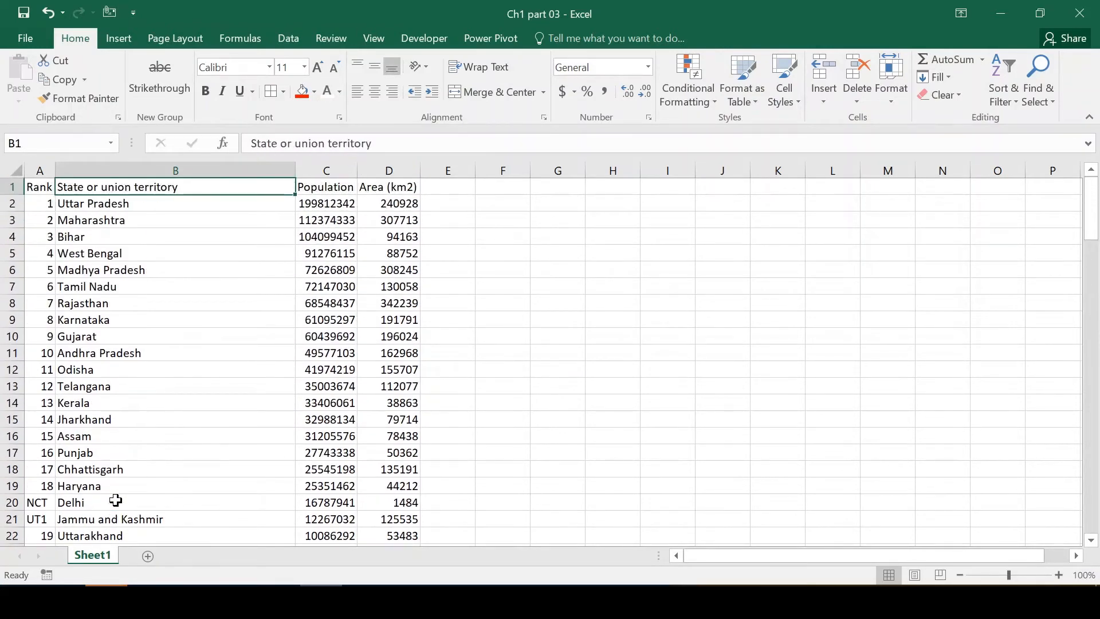
pyautogui.press('Right')
pyautogui.press('Right')
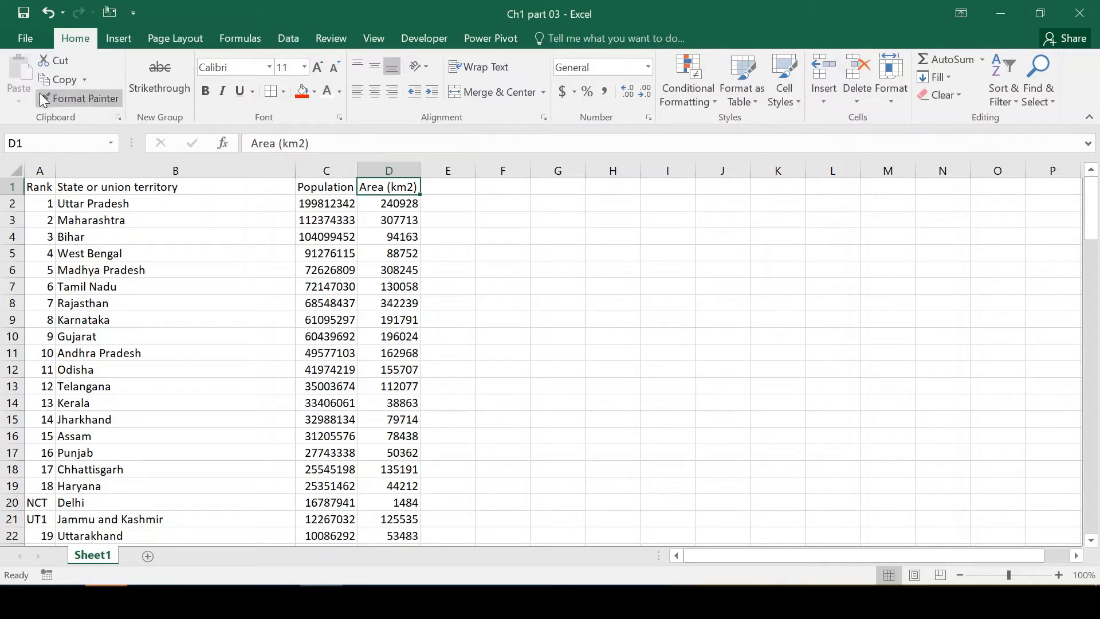
# Copy Uttar Pradesh's area value from D2 and paste it into G2.
pyautogui.click(433, 215)
pyautogui.press('Left')
pyautogui.press('Up')
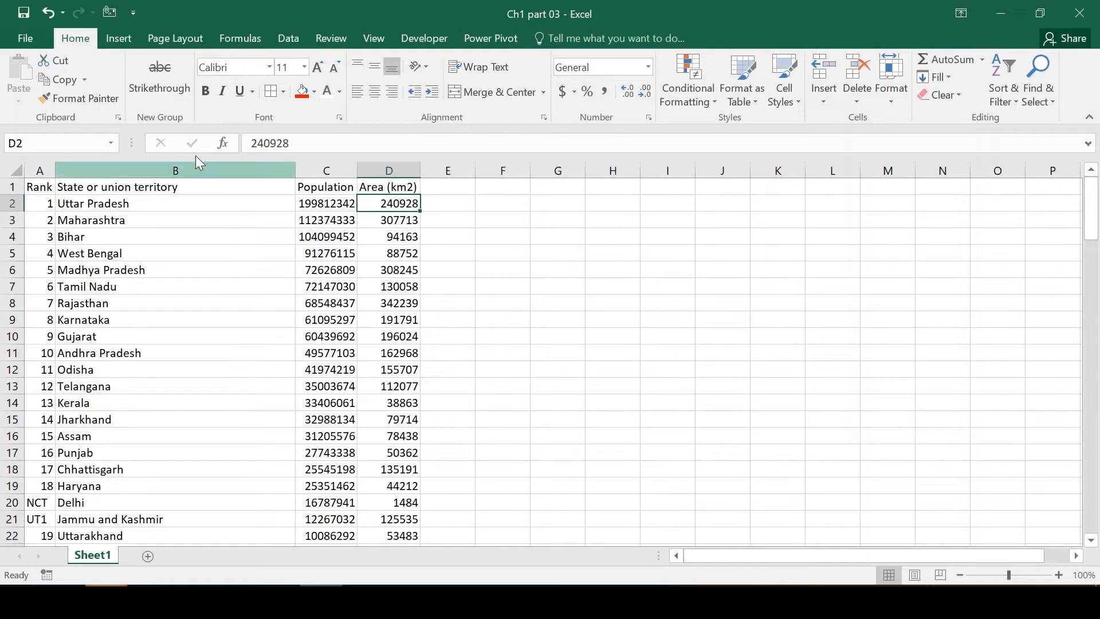
pyautogui.click(70, 81)
pyautogui.press('Right')
pyautogui.press('Right')
pyautogui.press('Right')
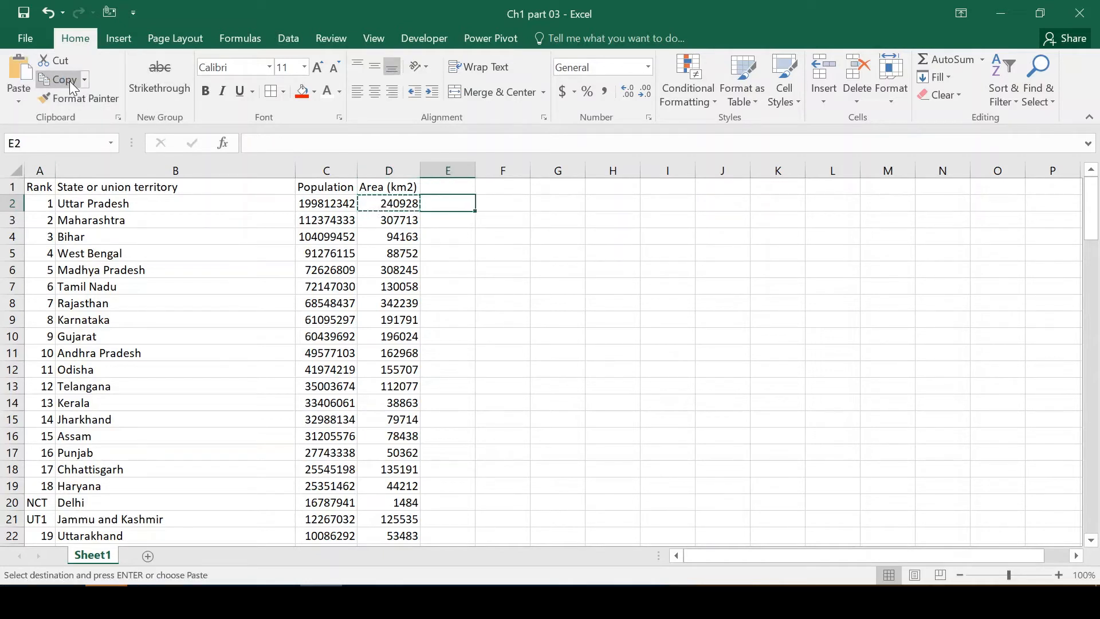
pyautogui.click(20, 72)
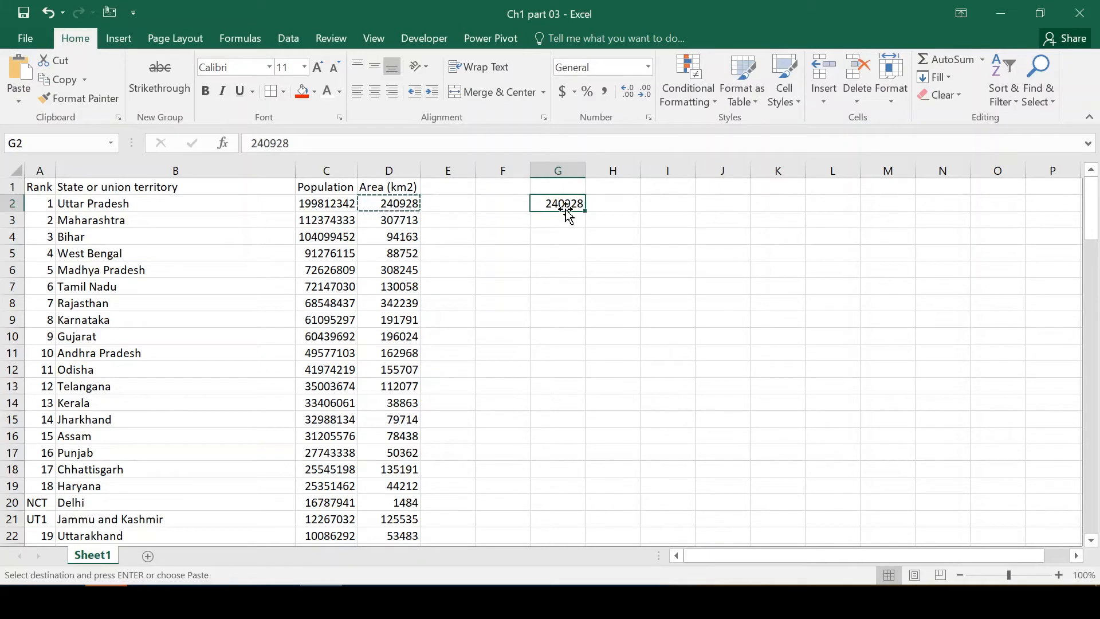
# Cut the pasted area value from G2 and paste it into G3, then compare the source cell D2 with G2.
pyautogui.press('Down')
pyautogui.press('Up')
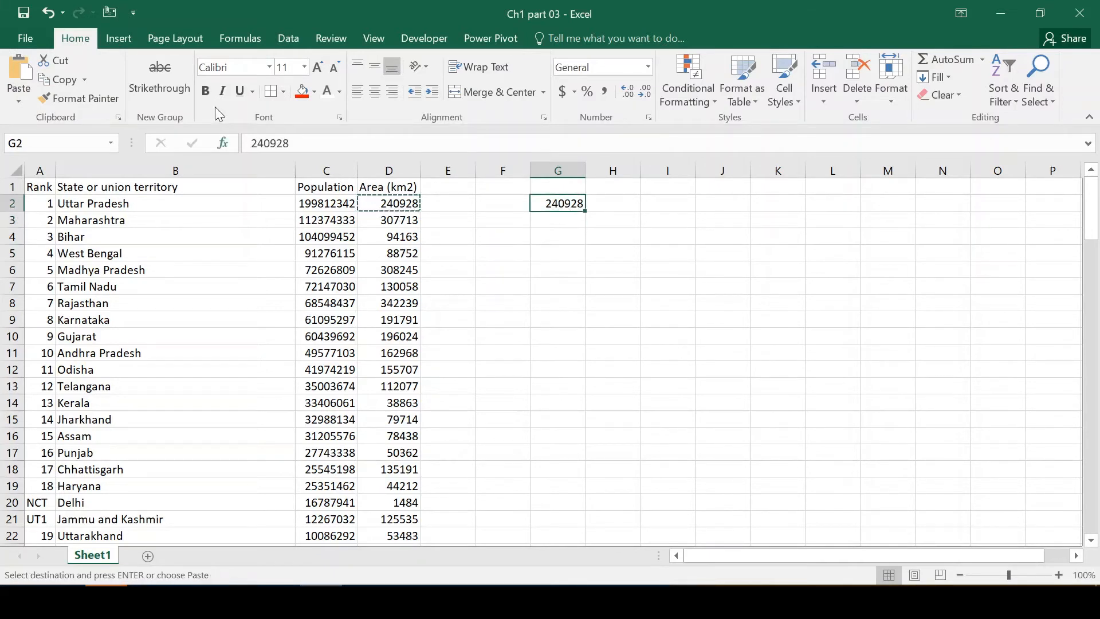
pyautogui.click(65, 79)
pyautogui.press('Down')
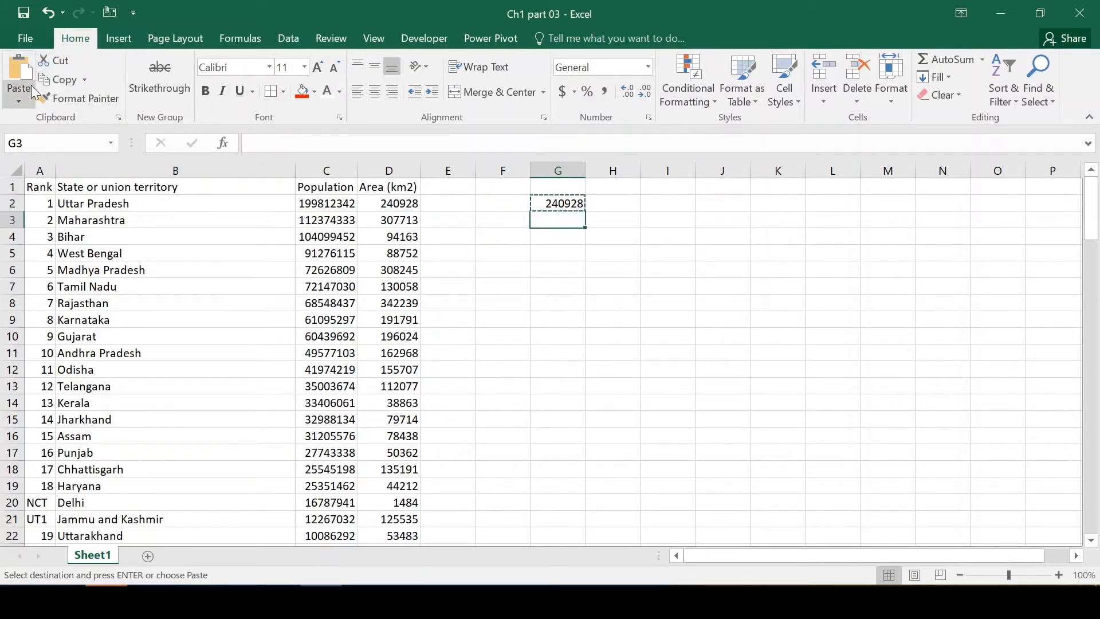
pyautogui.click(19, 72)
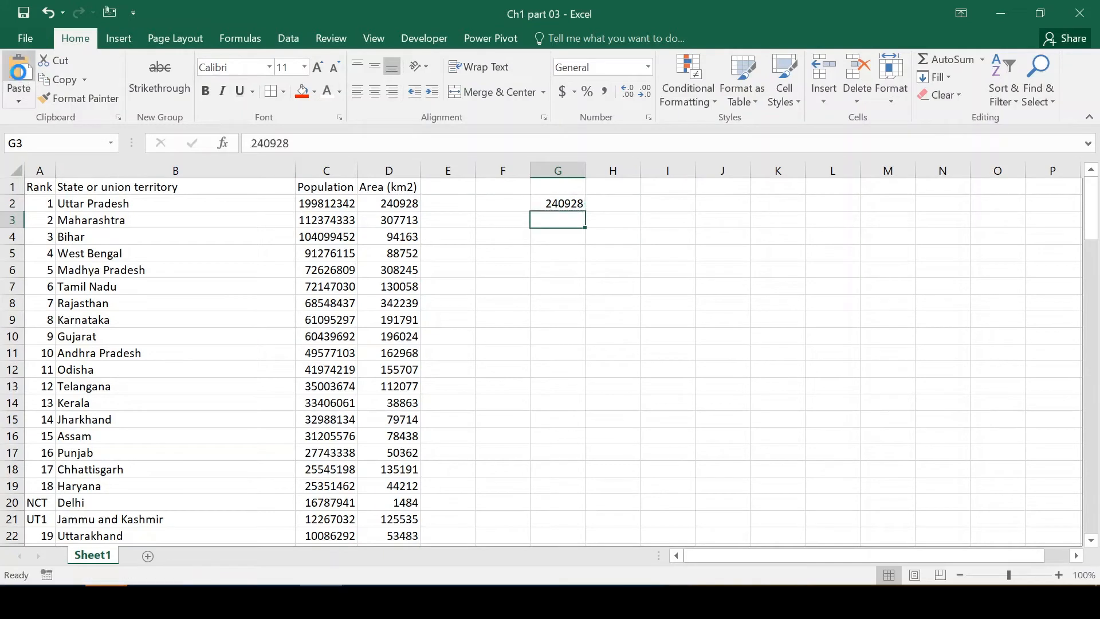
pyautogui.click(397, 204)
pyautogui.click(571, 195)
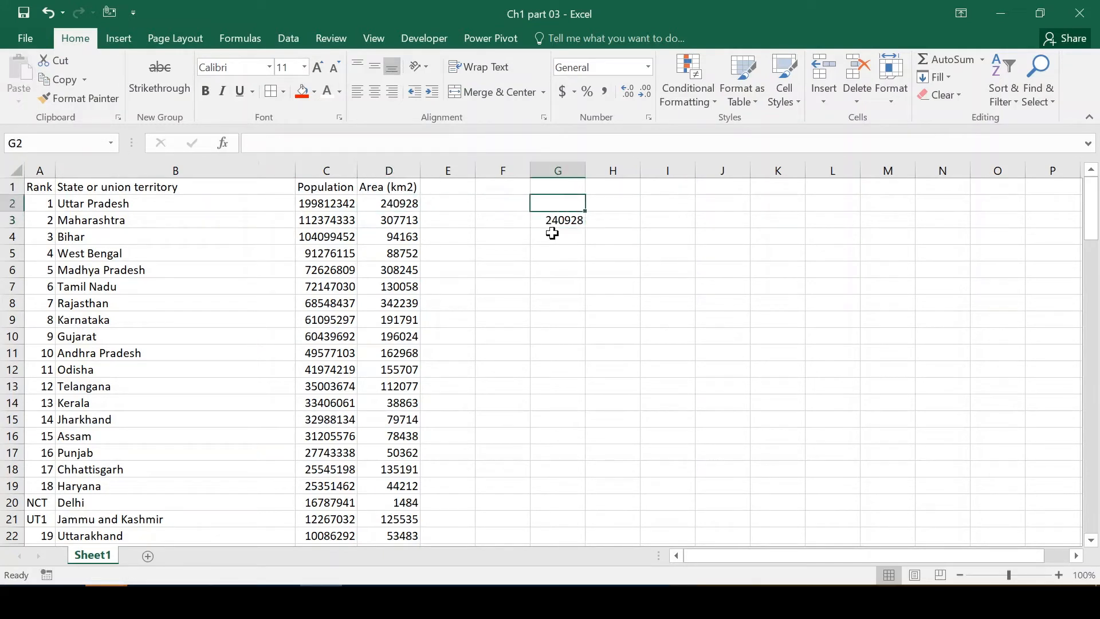
# Delete the pasted area value from cell G3.
pyautogui.click(551, 237)
pyautogui.press('Up')
pyautogui.press('Delete')
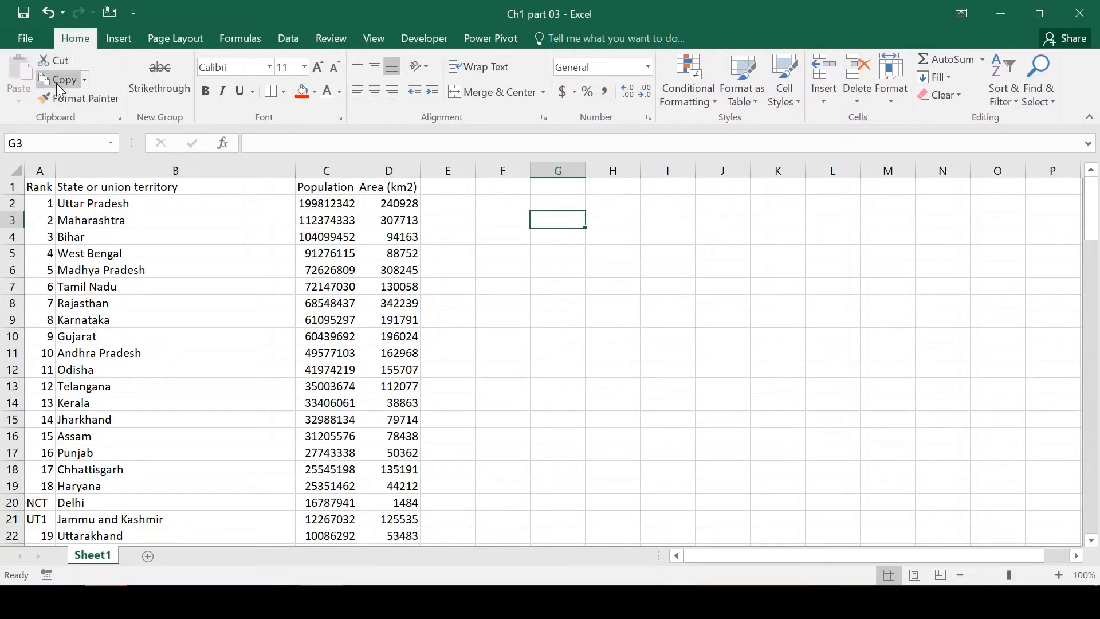
# Copy Maharashtra's area value in D3 and select the adjacent cell E3.
pyautogui.click(401, 216)
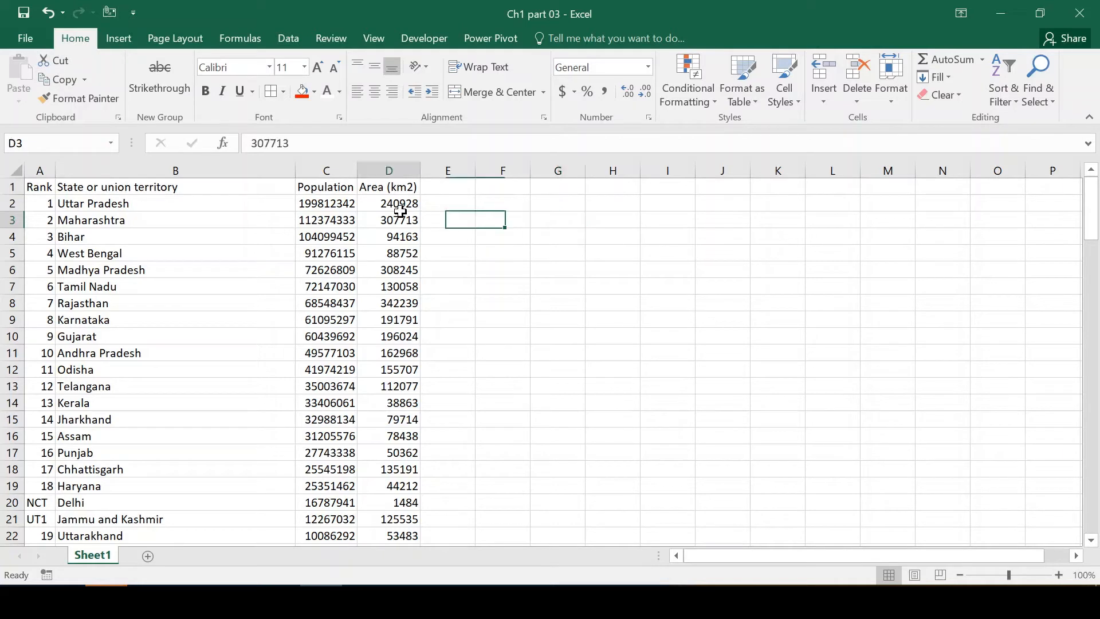
pyautogui.hotkey('ctrl', 'c')
pyautogui.press('Down')
pyautogui.click(448, 227)
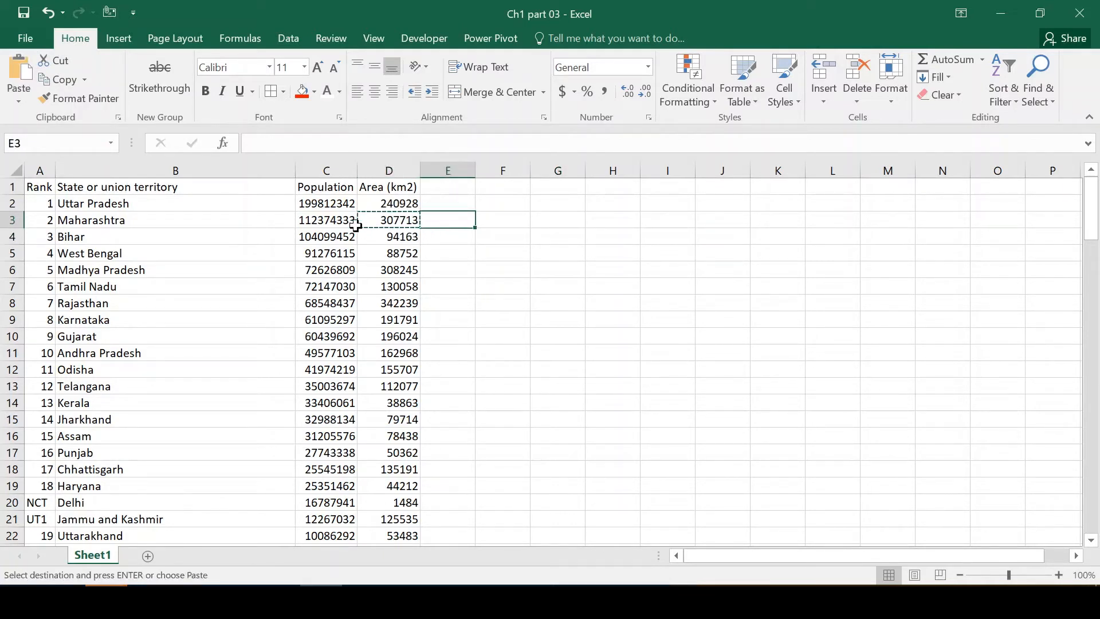
# Copy the area values for Maharashtra through Karnataka, D3:D9, and paste them into H3:H9.
pyautogui.click(407, 218)
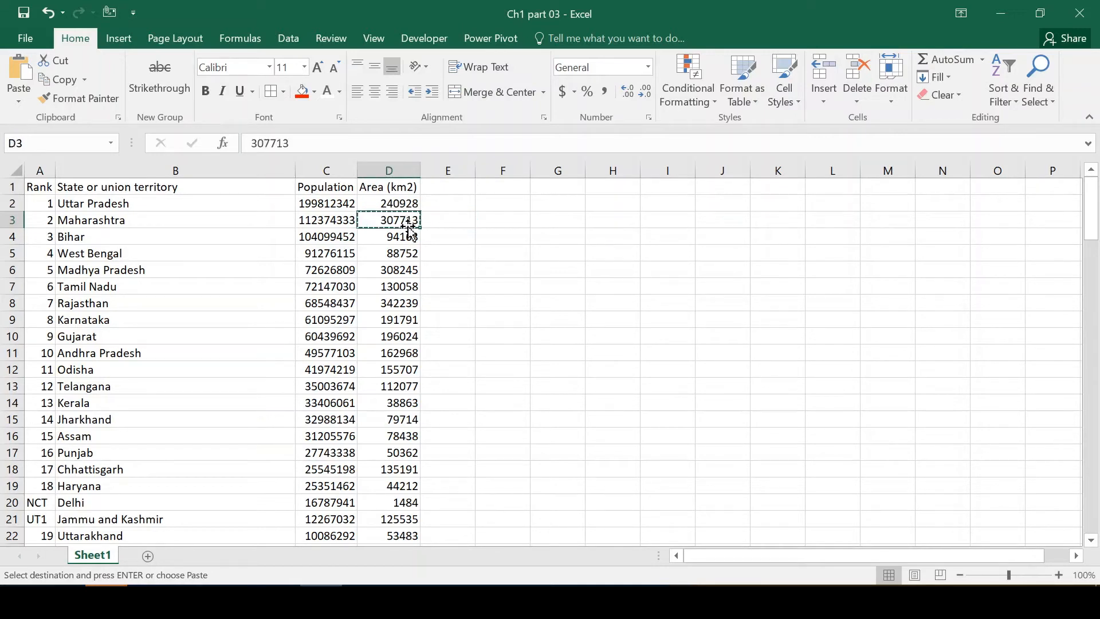
pyautogui.hotkey('shift', 'Down')
pyautogui.hotkey('shift', 'Down')
pyautogui.hotkey('shift', 'Down')
pyautogui.hotkey('shift', 'Down')
pyautogui.hotkey('shift', 'Down')
pyautogui.hotkey('shift', 'Down')
pyautogui.hotkey('ctrl', 'c')
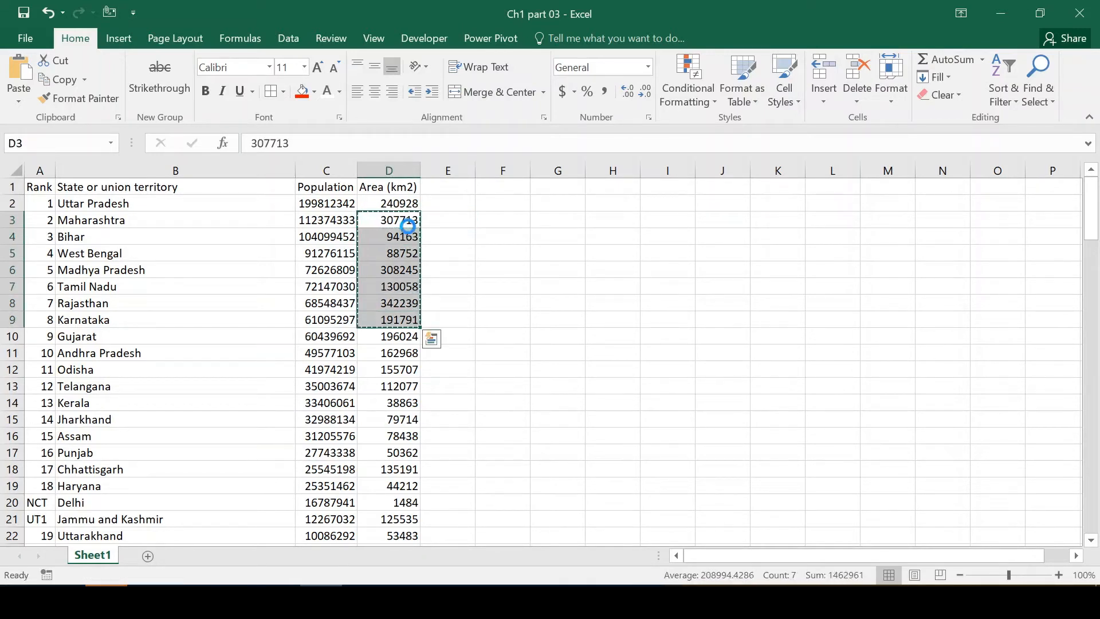
pyautogui.press('Right')
pyautogui.press('Right')
pyautogui.press('Right')
pyautogui.press('Right')
pyautogui.hotkey('ctrl', 'v')
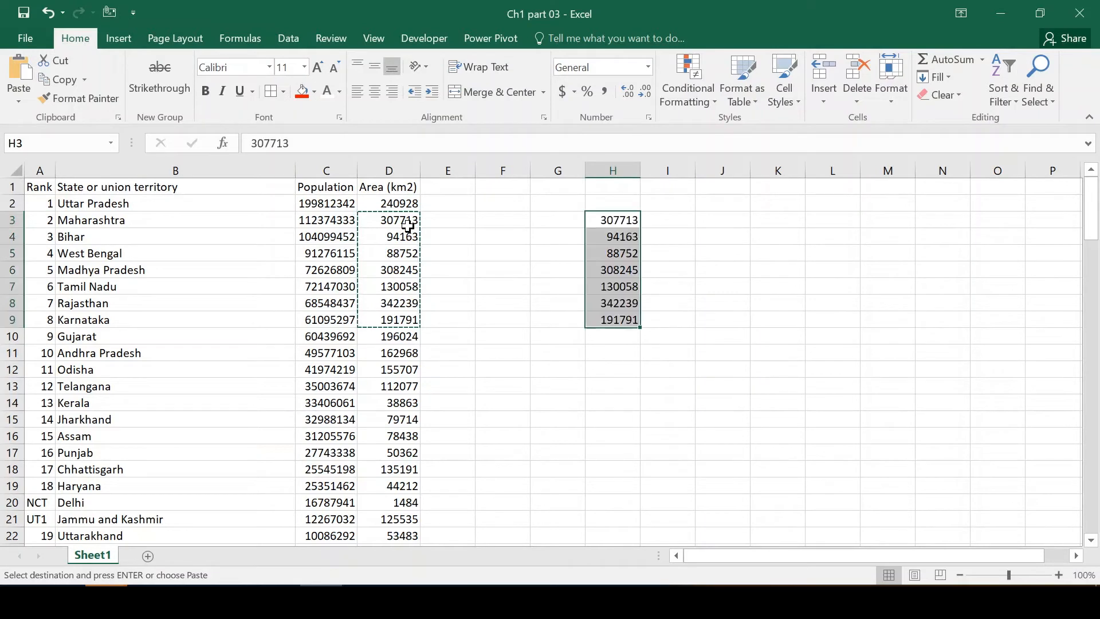
pyautogui.press('Escape')
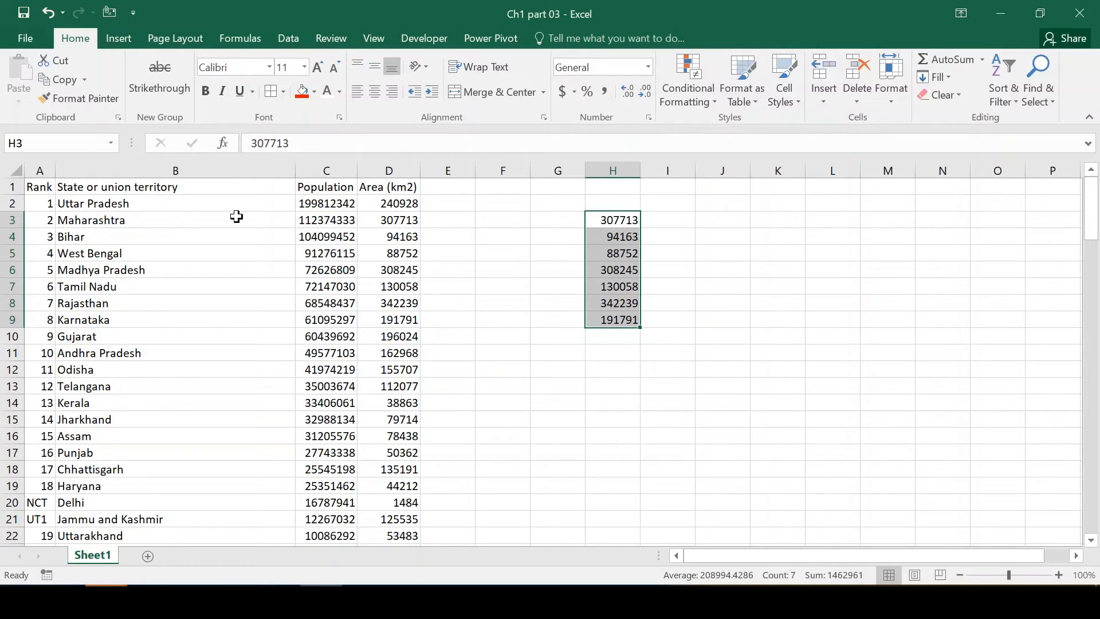
# Undo the paste in H3:H9 and return to cell A1.
pyautogui.hotkey('ctrl', 'z')
pyautogui.press('Home')
pyautogui.hotkey('ctrl', 'Home')
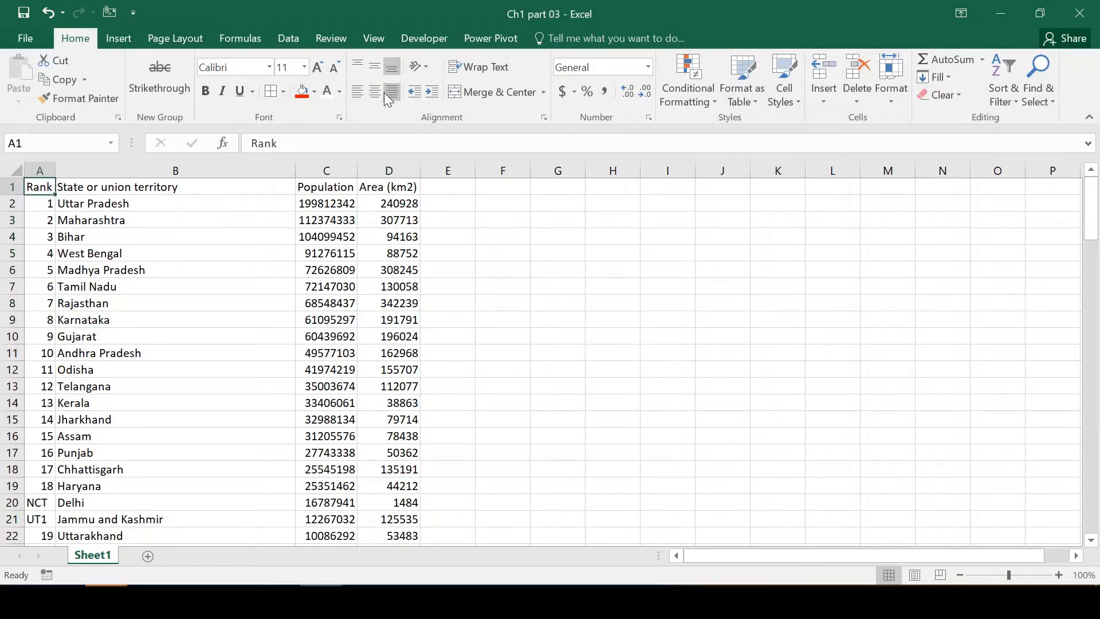
# Change the font of the header cells A1:D1 to Bahnschrift.
pyautogui.hotkey('ctrl', 'shift', 'Right')
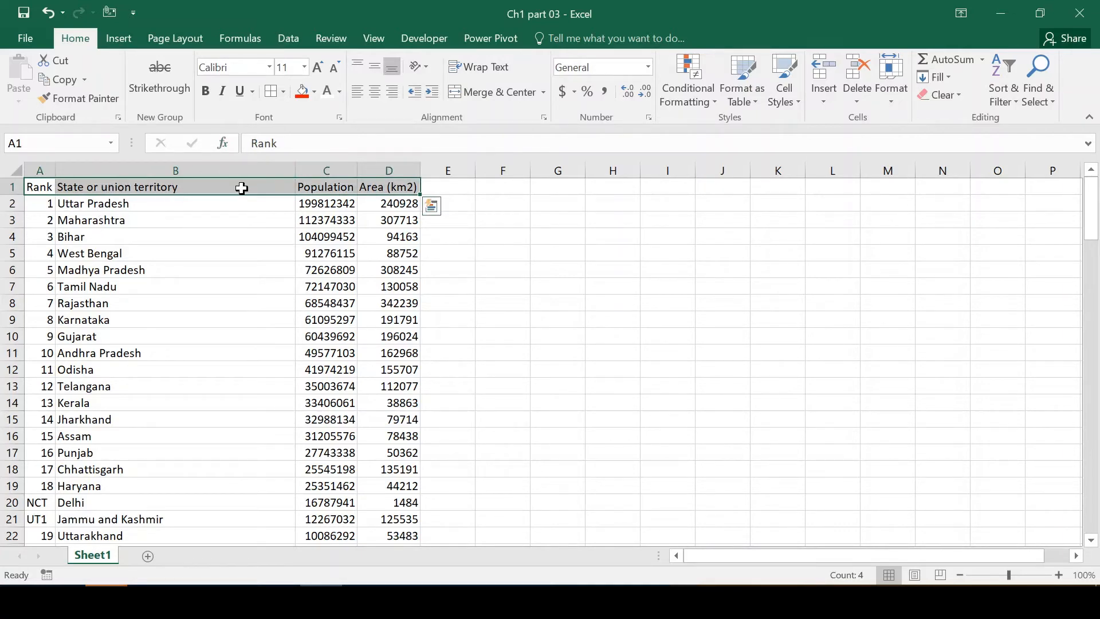
pyautogui.click(269, 68)
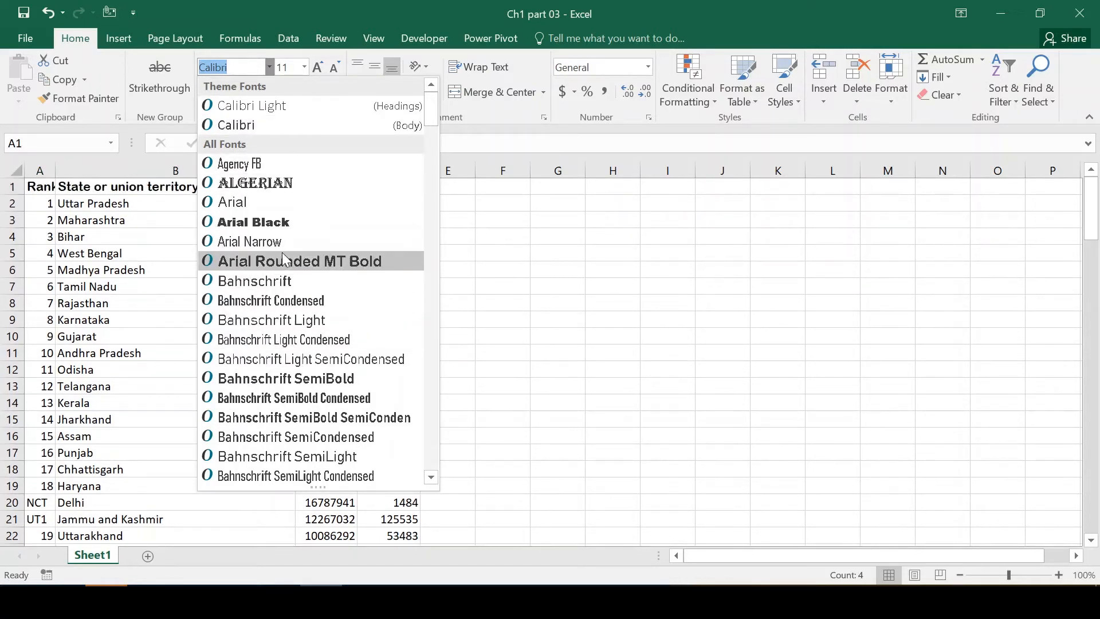
pyautogui.click(282, 280)
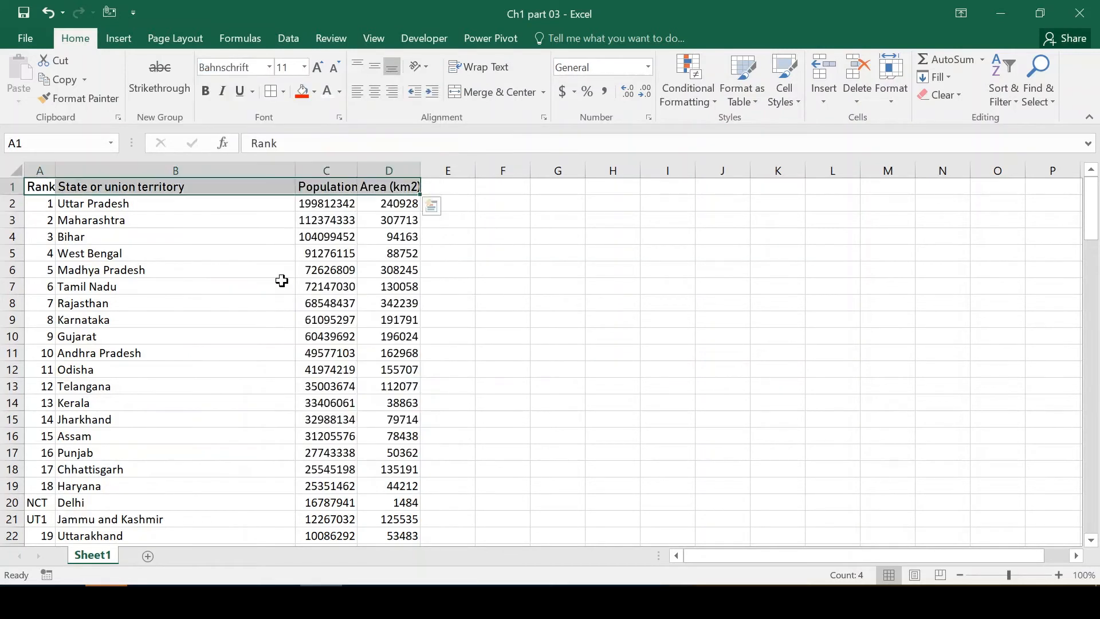
# Change the font of the state names in B2:B8 to Bahnschrift SemiLight Condensed.
pyautogui.click(34, 208)
pyautogui.press('Right')
pyautogui.hotkey('shift', 'Down')
pyautogui.hotkey('shift', 'Down')
pyautogui.hotkey('shift', 'Down')
pyautogui.hotkey('shift', 'Down')
pyautogui.hotkey('shift', 'Down')
pyautogui.hotkey('shift', 'Down')
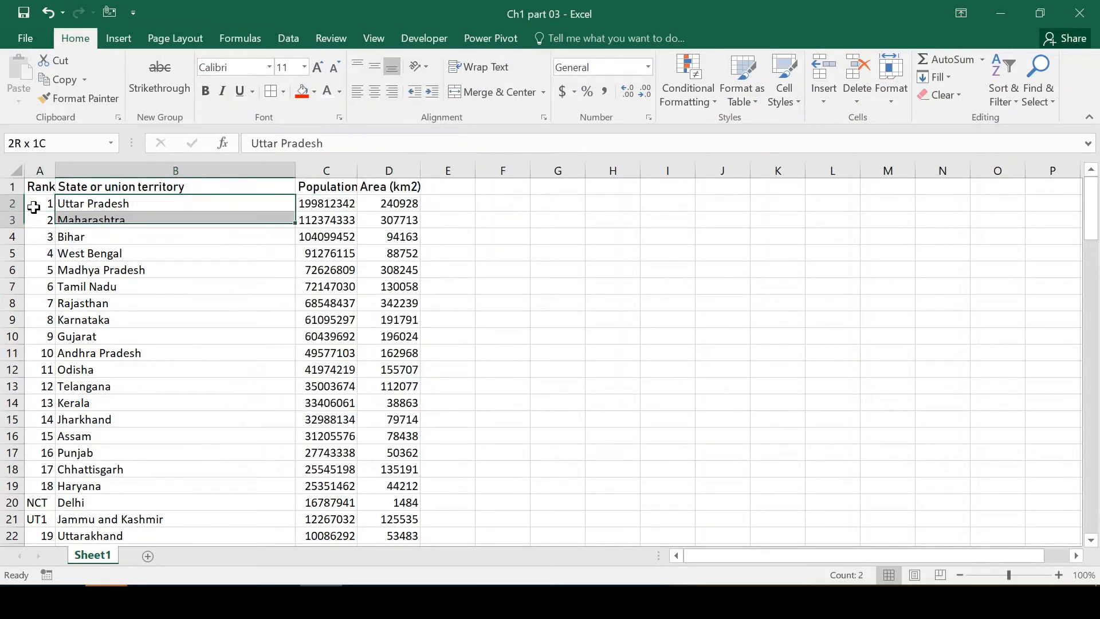
pyautogui.click(269, 68)
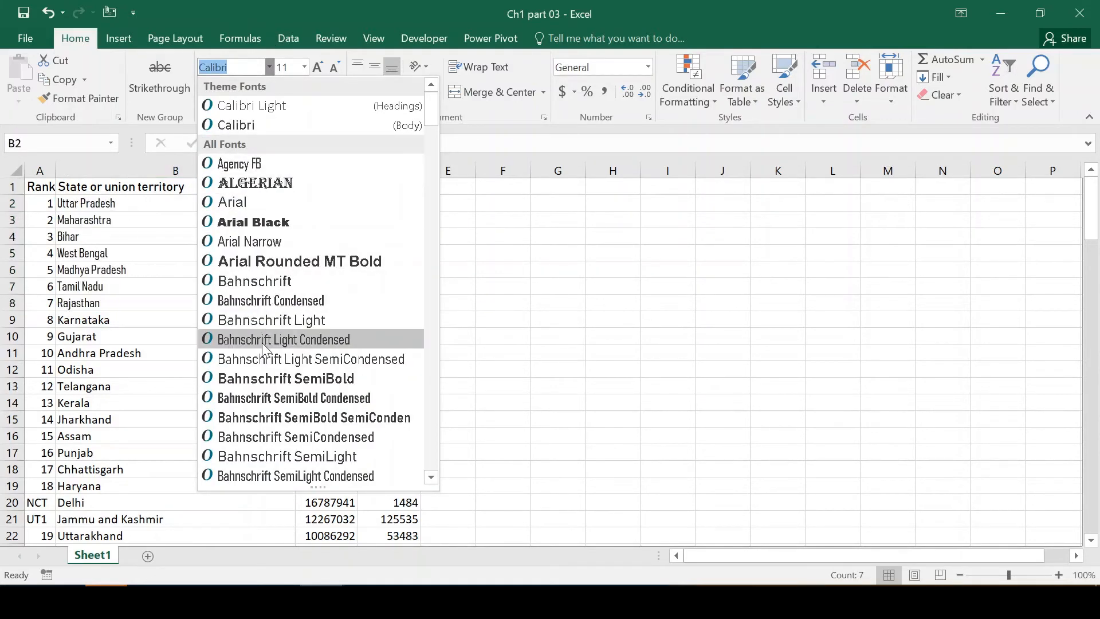
pyautogui.click(264, 469)
# Set the font size of the header cells A1:D1 to the preset size 14.
pyautogui.press('Up')
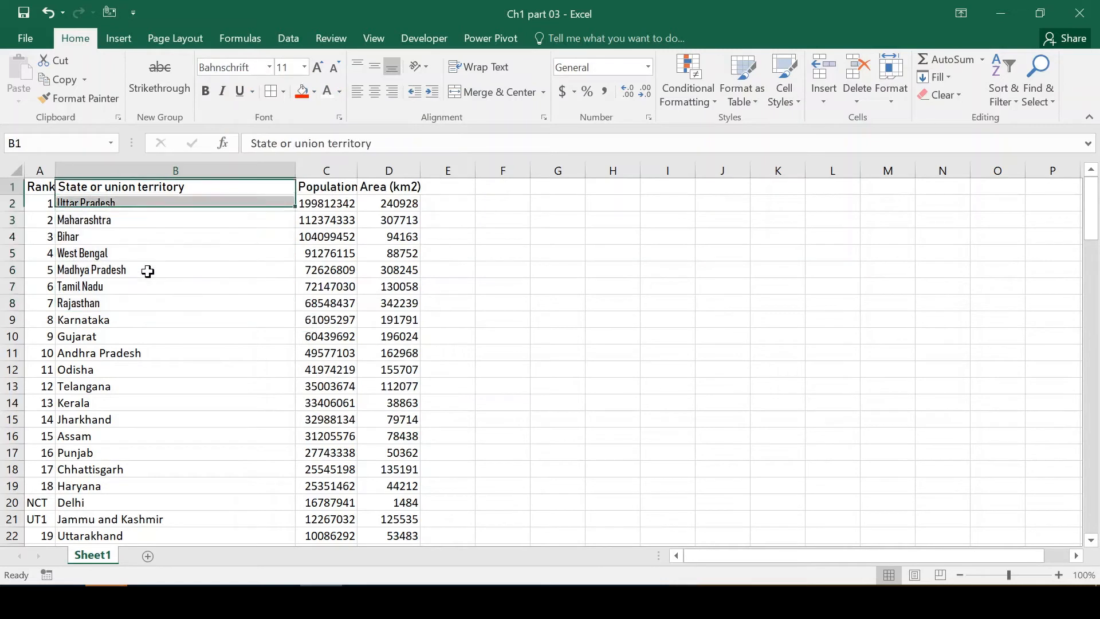
pyautogui.press('Left')
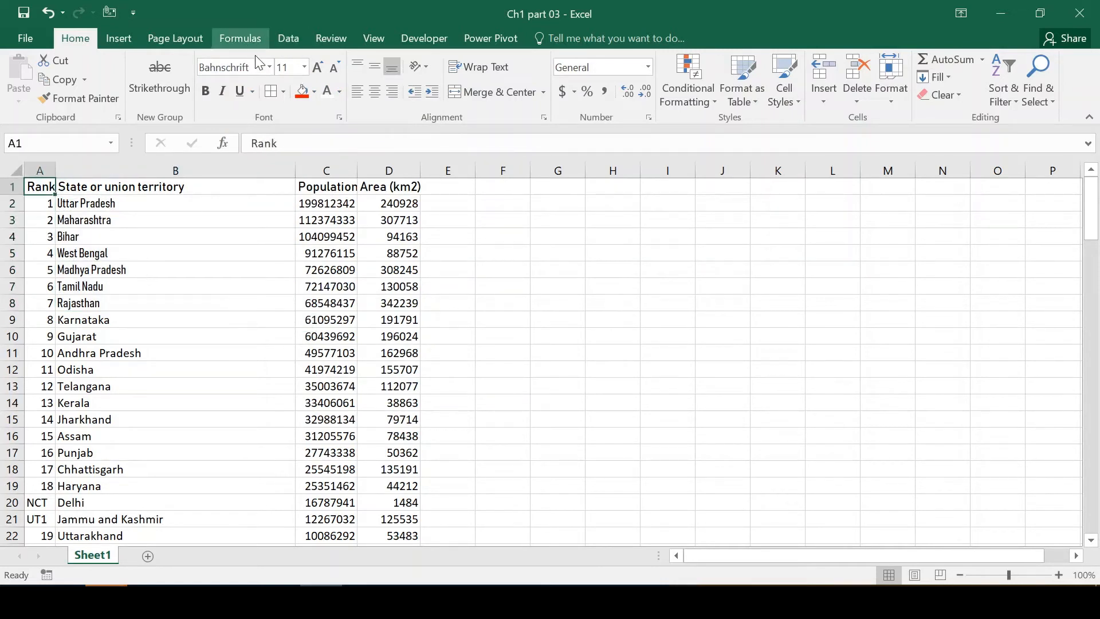
pyautogui.hotkey('shift', 'Right')
pyautogui.hotkey('shift', 'Right')
pyautogui.hotkey('shift', 'Right')
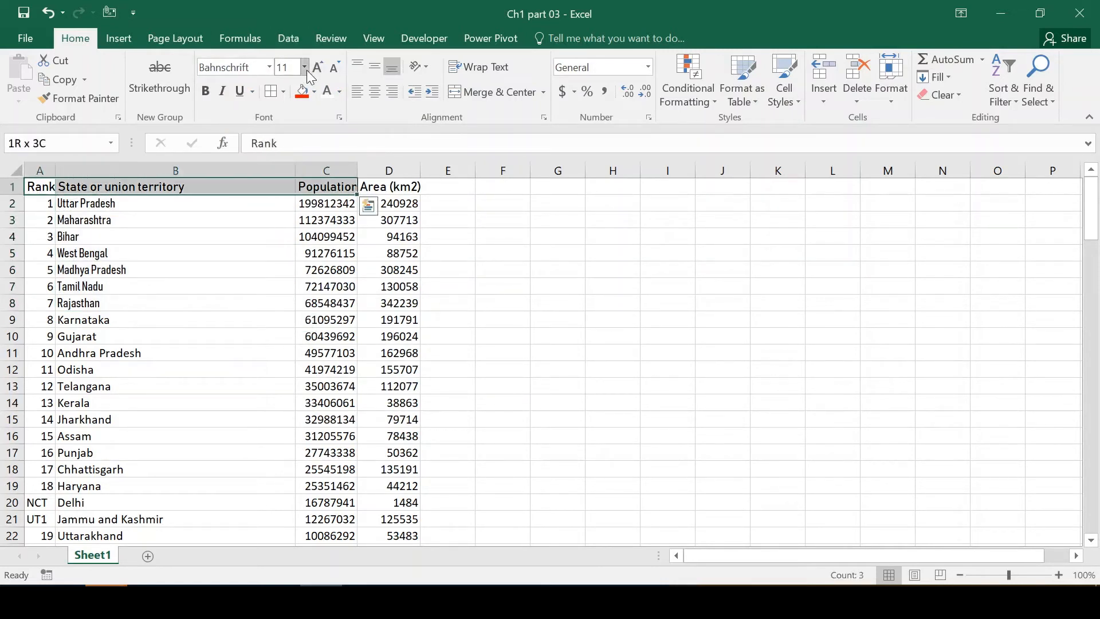
pyautogui.hotkey('shift', 'Left')
pyautogui.hotkey('shift', 'Right')
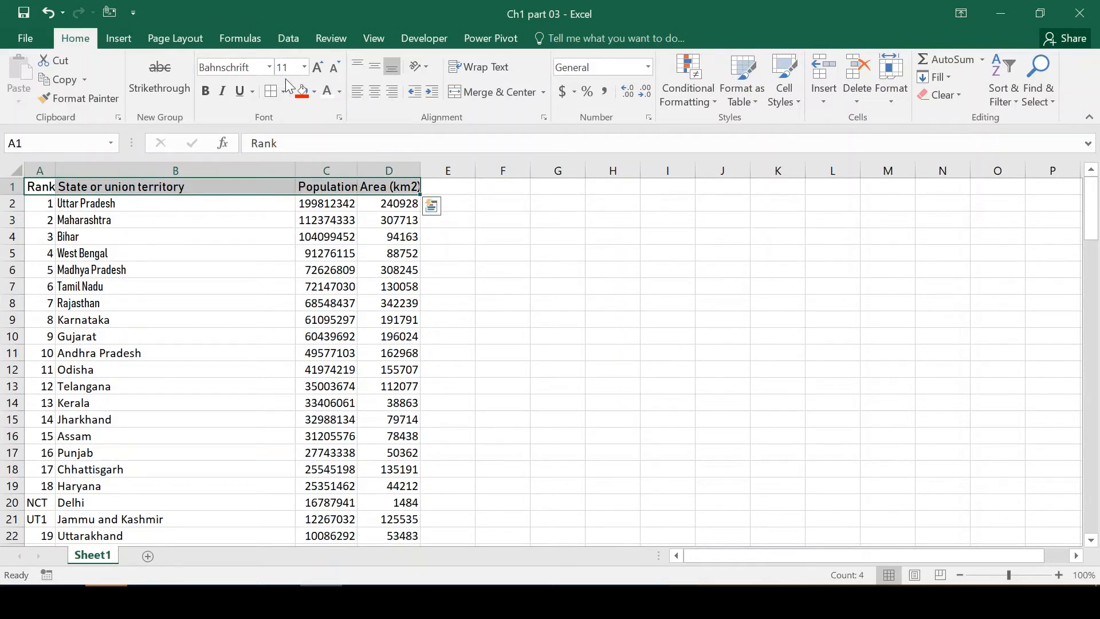
pyautogui.click(304, 67)
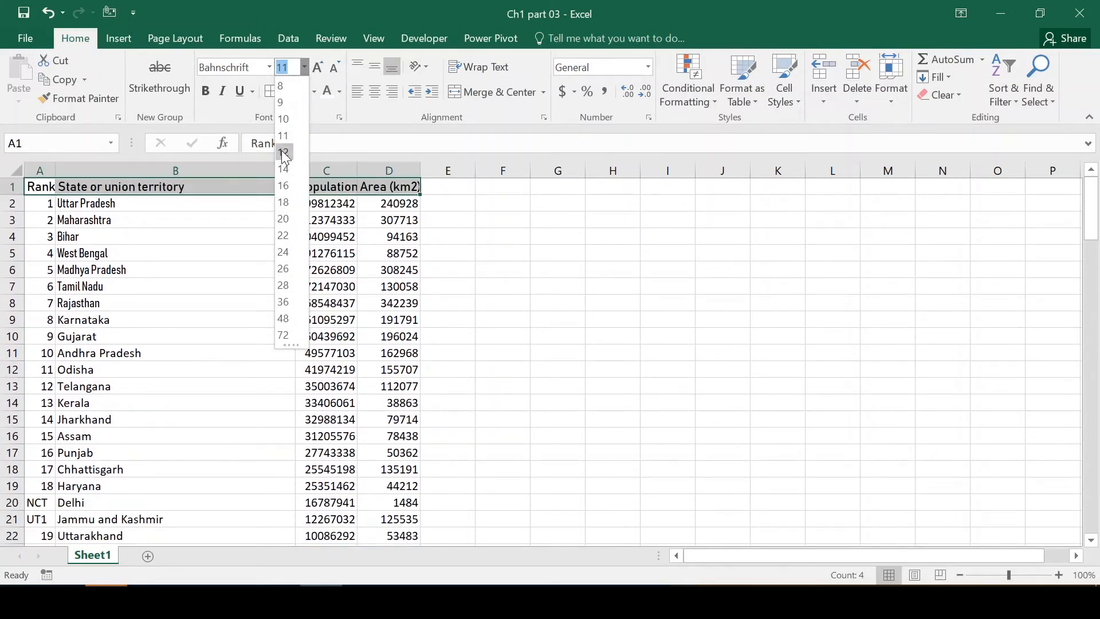
pyautogui.click(283, 169)
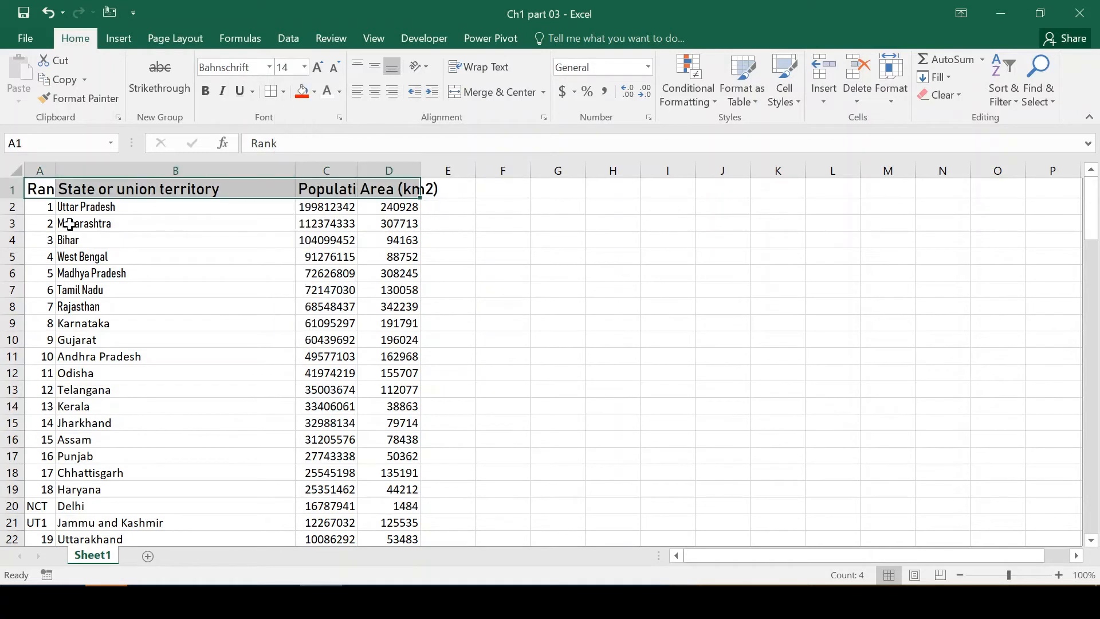
# Select the header cells A1:D1 again and set their font size to 12.
pyautogui.click(42, 190)
pyautogui.hotkey('ctrl', 'shift', 'Right')
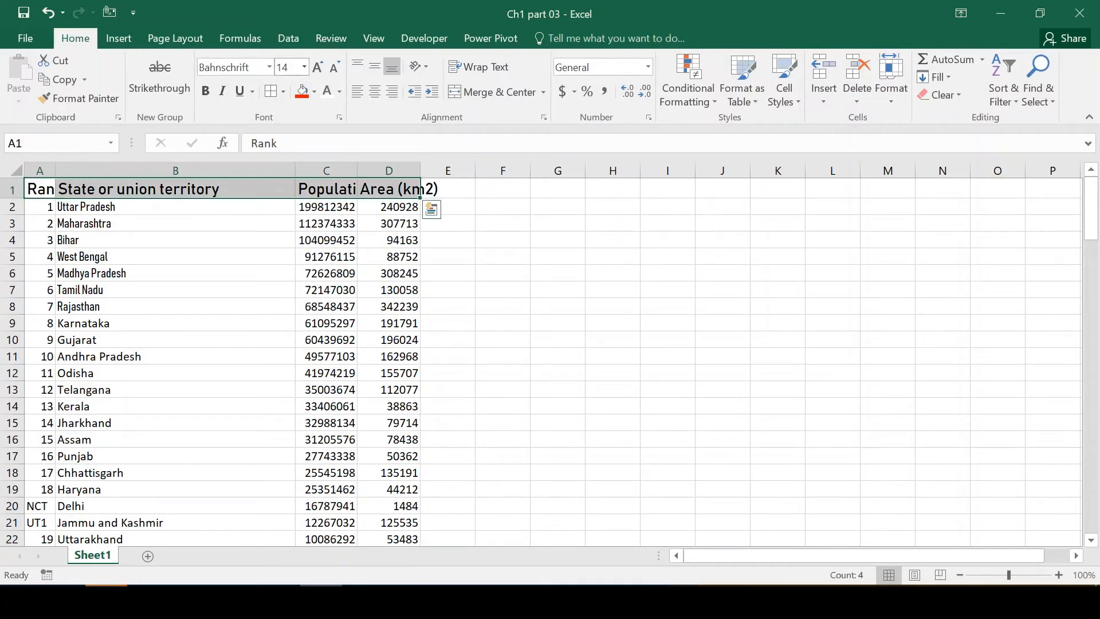
pyautogui.click(284, 68)
pyautogui.write('12')
pyautogui.press('Return')
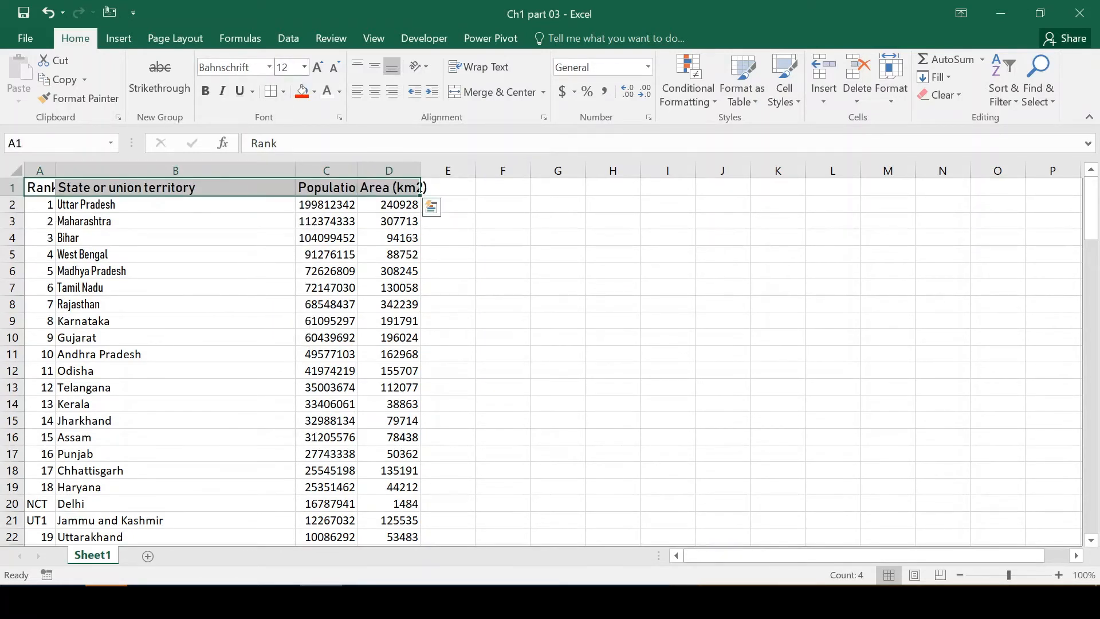
# Set the font size of the header cells A1:D1 to the custom value 15.
pyautogui.click(285, 68)
pyautogui.write('15')
pyautogui.press('Return')
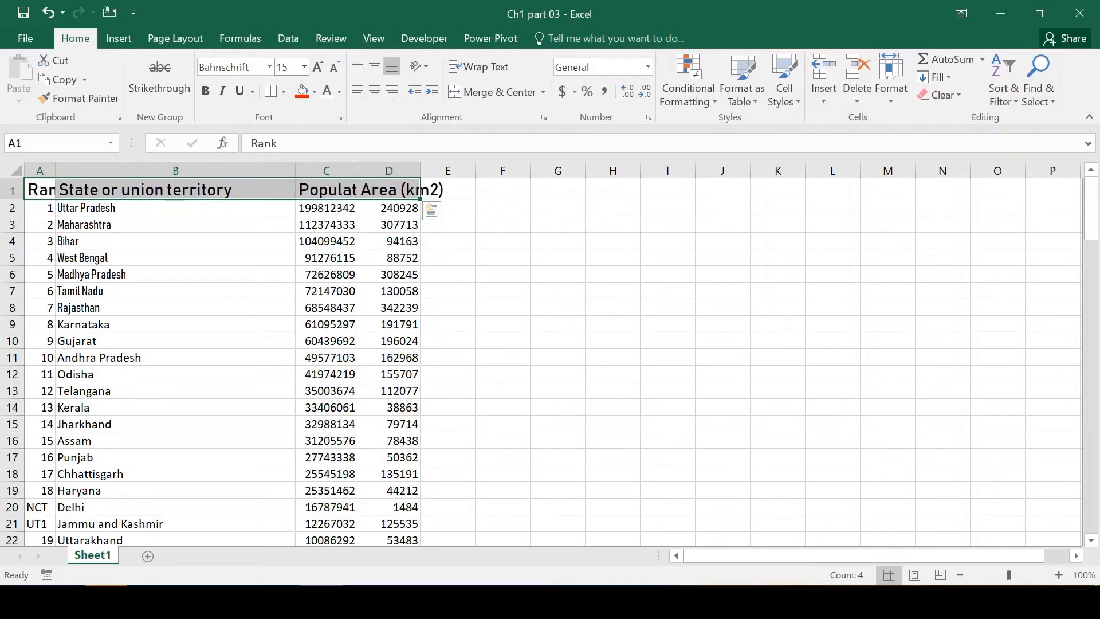
# Enlarge the font of the header cells A1:D1 stepwise to 20 and reduce it to 12.
pyautogui.click(317, 70)
pyautogui.click(317, 70)
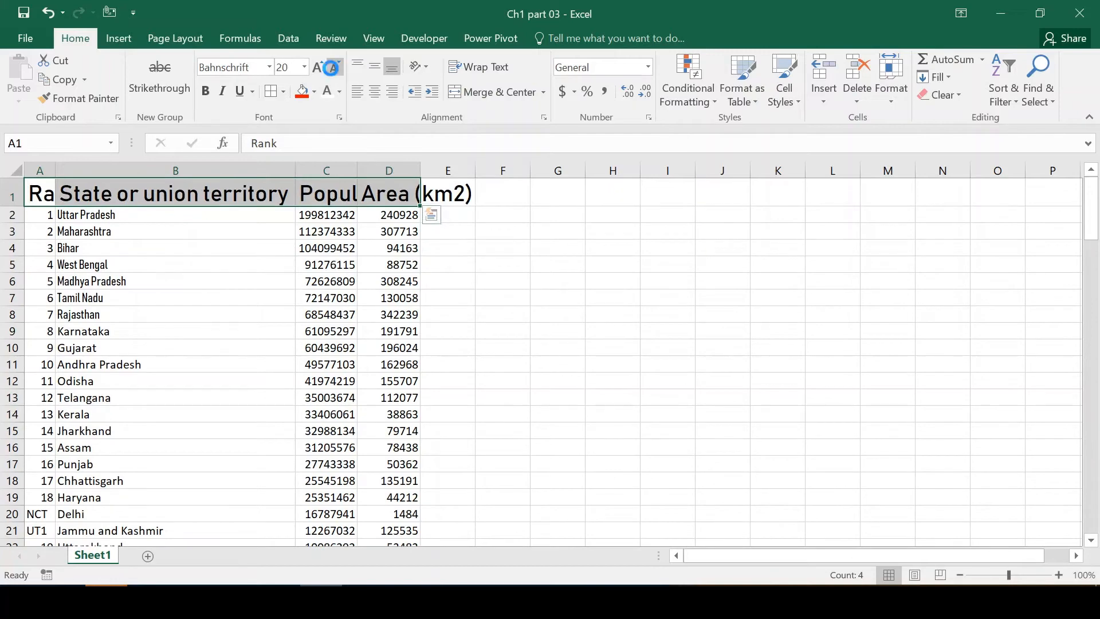
pyautogui.click(331, 67)
pyautogui.click(331, 67)
pyautogui.click(331, 69)
pyautogui.click(331, 68)
pyautogui.click(331, 68)
pyautogui.click(314, 69)
pyautogui.click(314, 70)
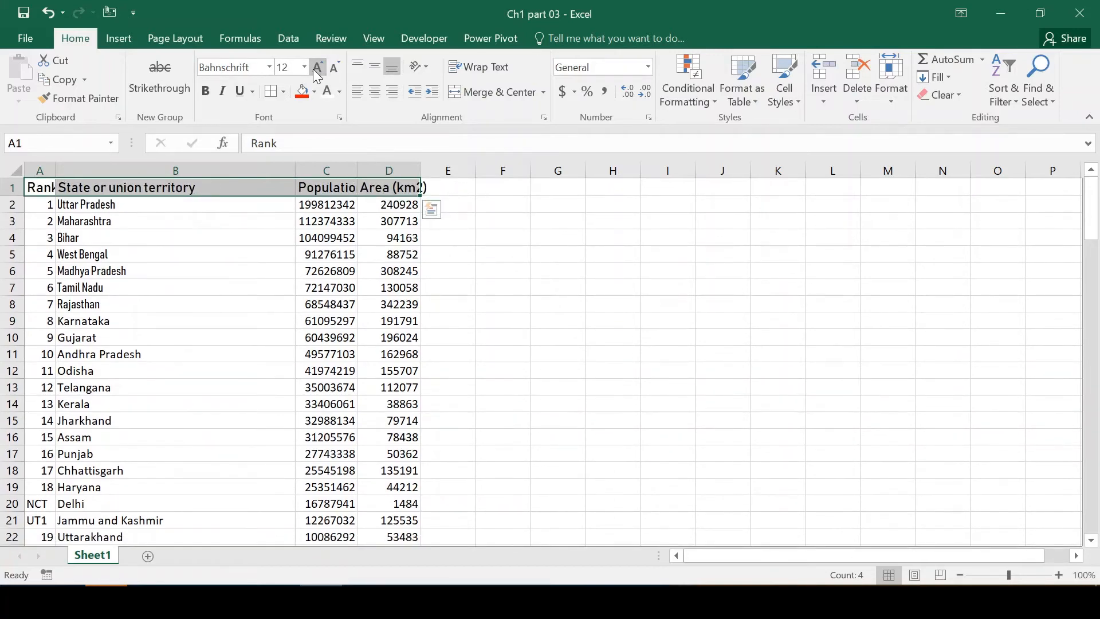
# Increase the font size of the header cells A1:D1 step by step to 48.
pyautogui.click(313, 69)
pyautogui.click(313, 69)
pyautogui.click(314, 69)
pyautogui.click(313, 69)
pyautogui.click(313, 69)
pyautogui.click(313, 69)
pyautogui.click(313, 70)
pyautogui.click(313, 69)
pyautogui.click(313, 69)
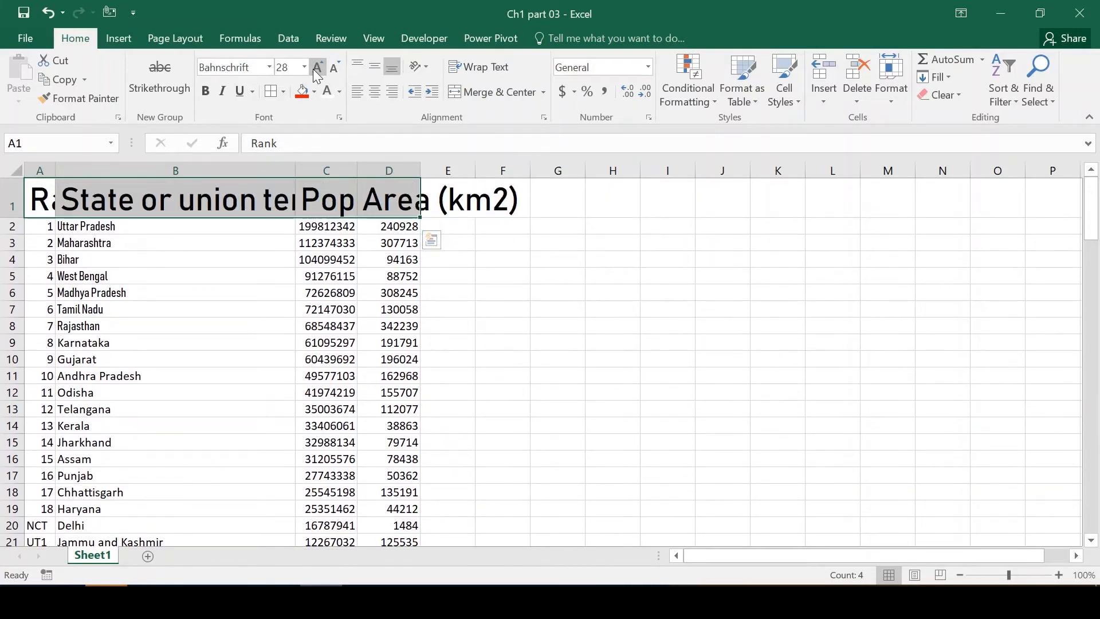
pyautogui.click(313, 69)
pyautogui.click(313, 69)
pyautogui.click(313, 69)
# Decrease the font size of the header cells A1:D1 step by step to 16.
pyautogui.click(331, 68)
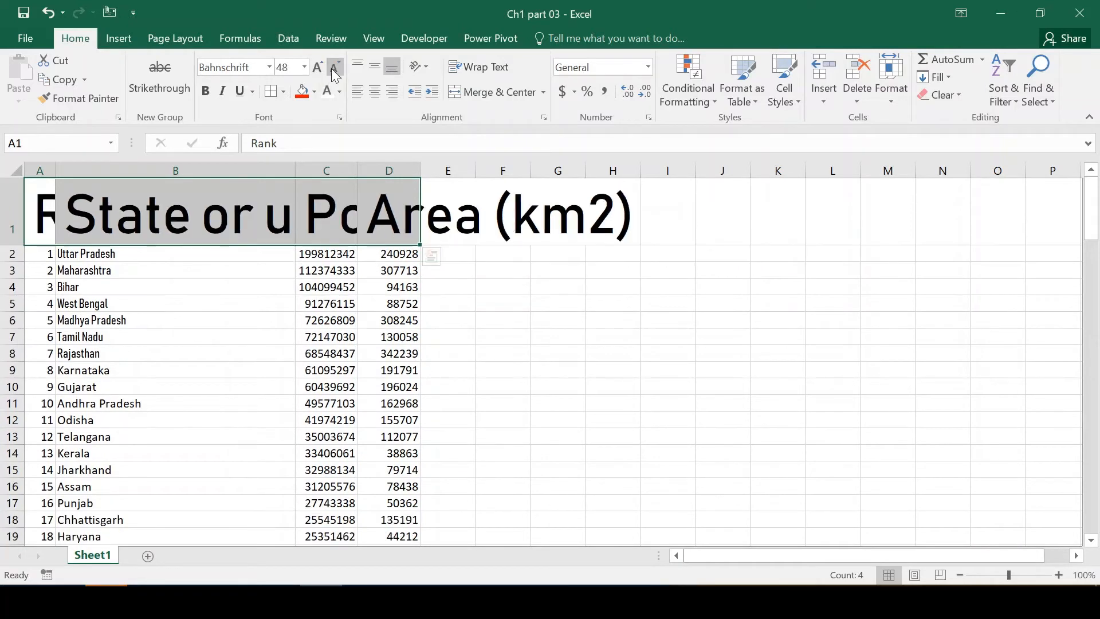
pyautogui.click(331, 68)
pyautogui.click(331, 67)
pyautogui.click(331, 67)
pyautogui.click(331, 67)
pyautogui.click(331, 67)
pyautogui.click(331, 68)
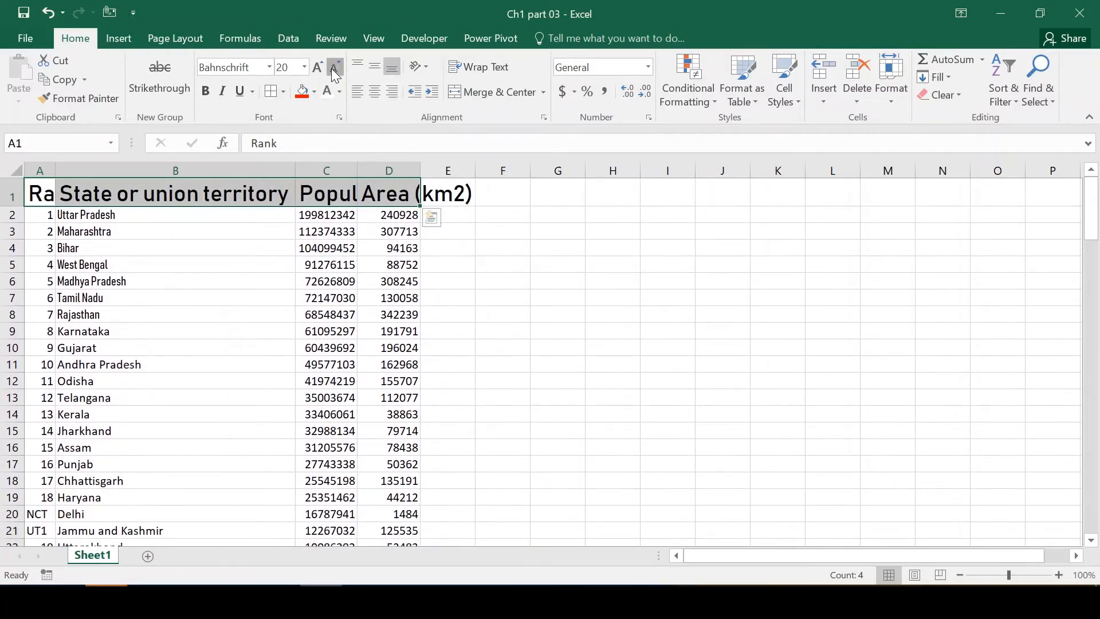
pyautogui.click(331, 68)
pyautogui.click(331, 68)
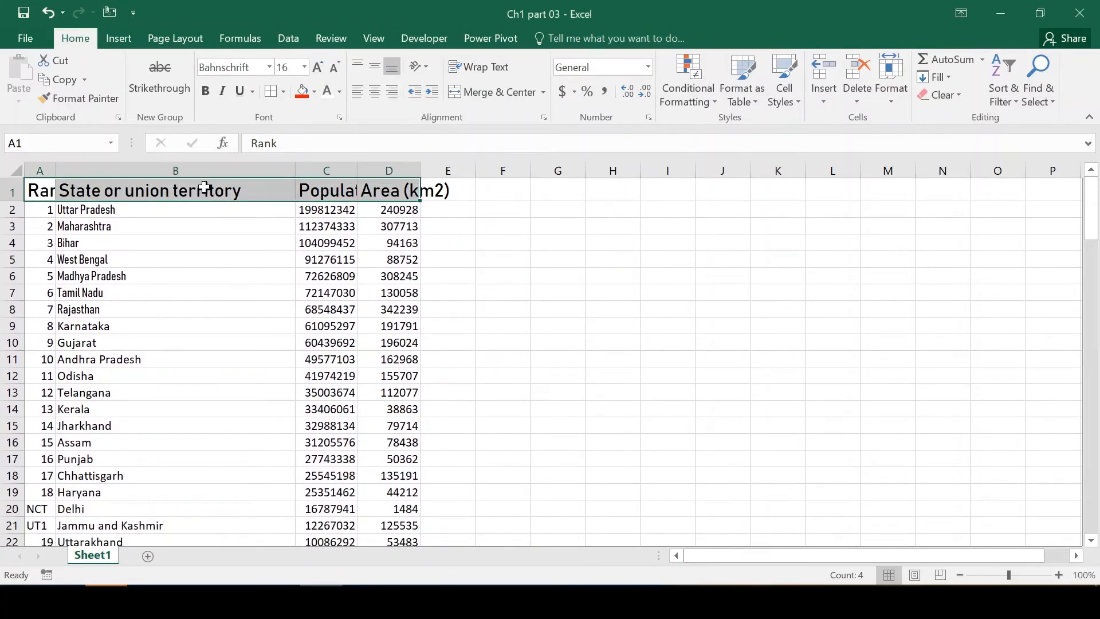
pyautogui.click(178, 230)
pyautogui.press('Up')
pyautogui.press('Left')
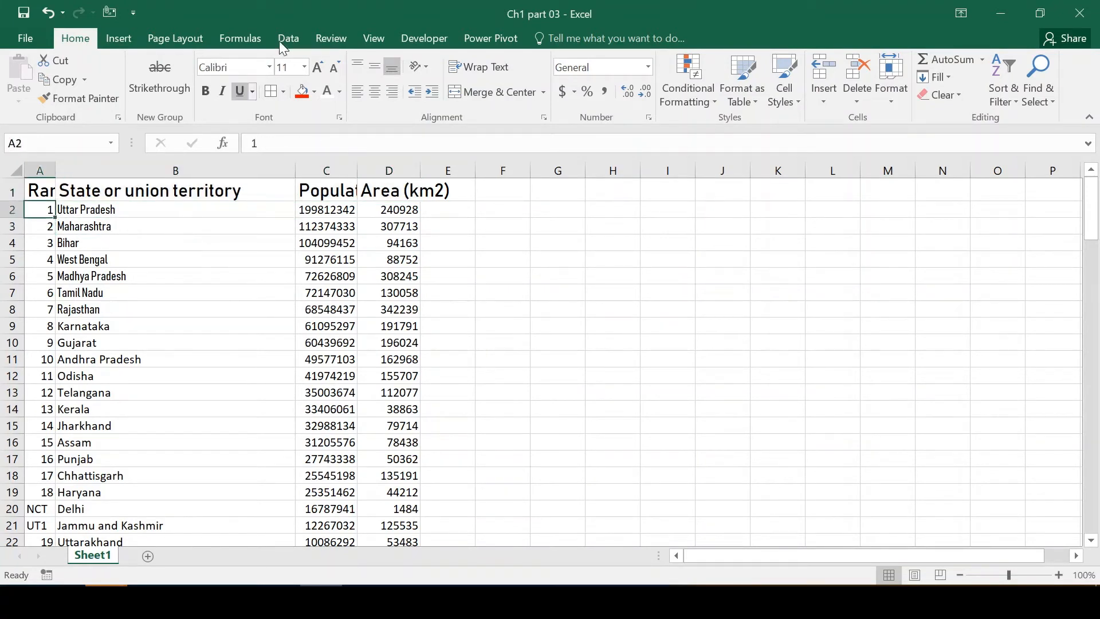
pyautogui.click(269, 67)
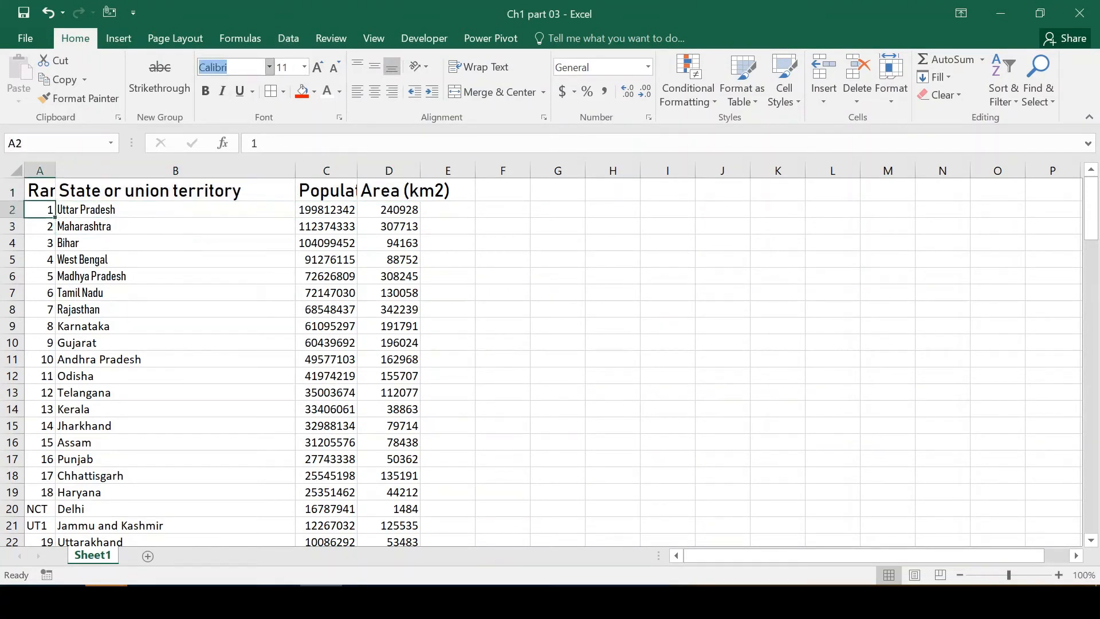
pyautogui.press('Escape')
pyautogui.press('Right')
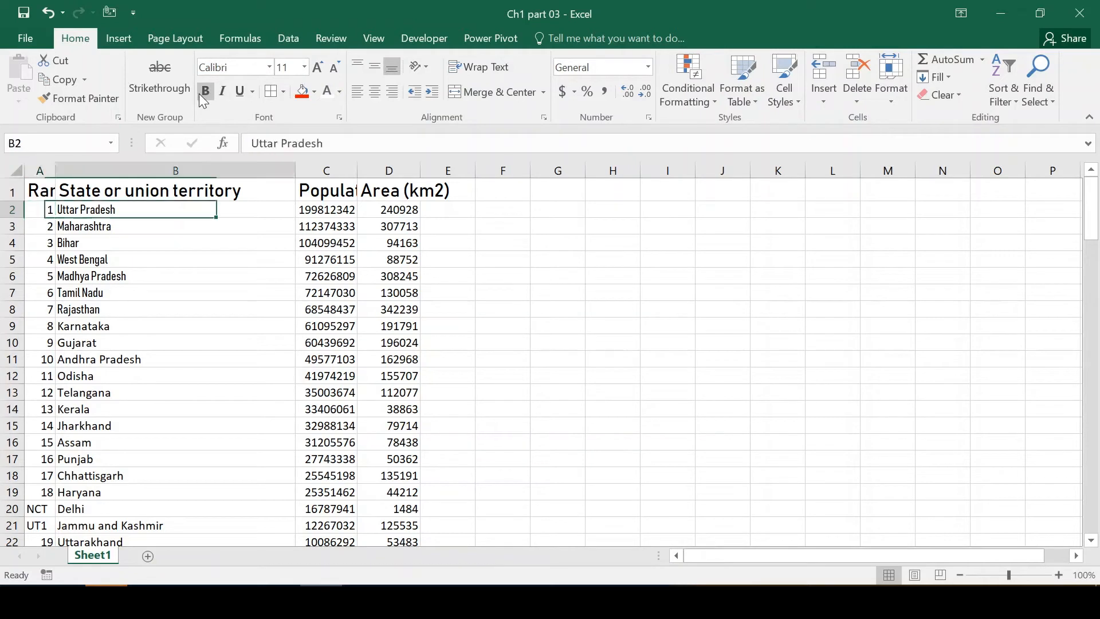
pyautogui.press('Down')
pyautogui.press('Down')
pyautogui.press('Down')
pyautogui.press('Down')
pyautogui.press('Down')
pyautogui.press('Down')
pyautogui.press('Down')
pyautogui.press('Down')
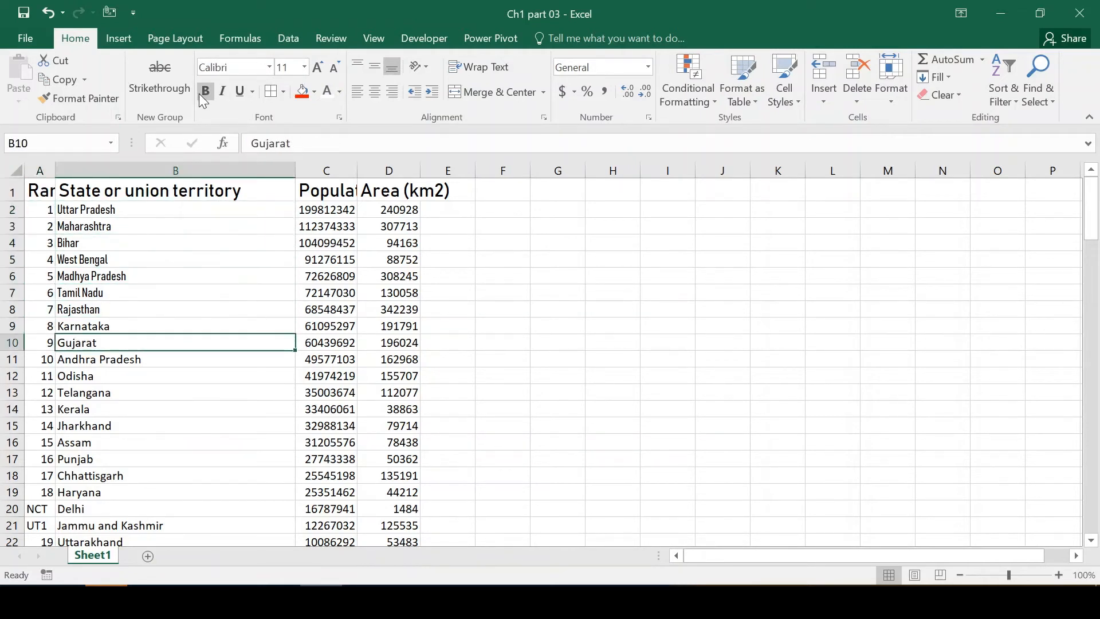
pyautogui.press('Up')
pyautogui.press('Down')
pyautogui.press('Up')
pyautogui.press('Up')
pyautogui.press('Up')
pyautogui.press('Up')
pyautogui.press('Up')
pyautogui.press('Up')
pyautogui.press('Down')
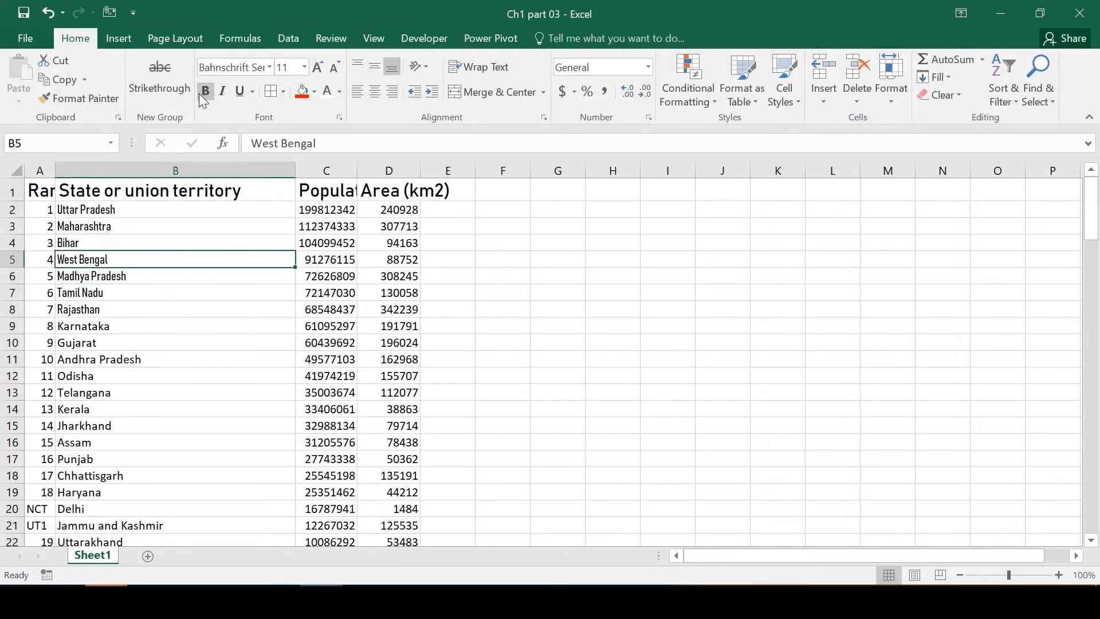
pyautogui.press('Down')
pyautogui.press('Down')
pyautogui.press('Down')
pyautogui.press('Down')
pyautogui.press('Down')
pyautogui.press('Down')
pyautogui.press('Down')
pyautogui.press('Up')
pyautogui.press('Up')
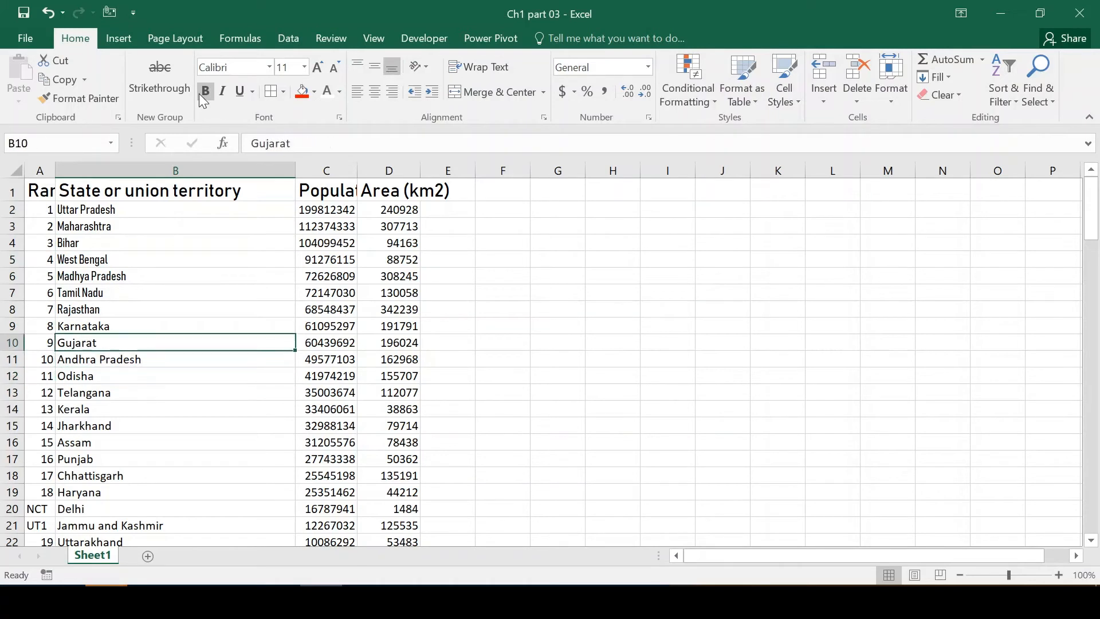
# Make the state name Andhra Pradesh in B11 bold.
pyautogui.press('Down')
pyautogui.click(201, 93)
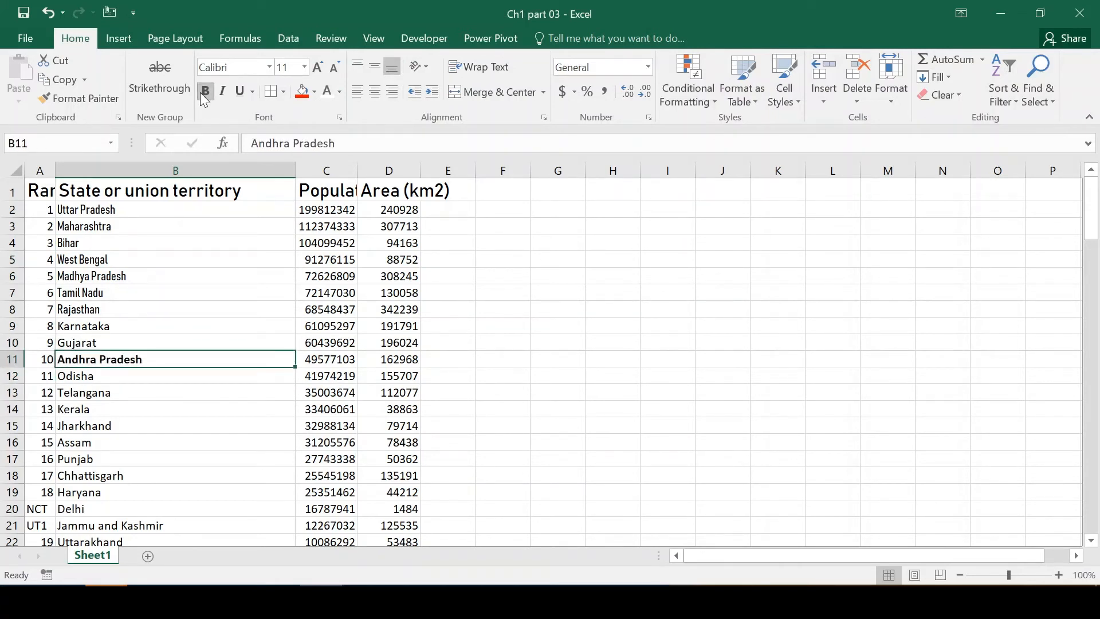
pyautogui.press('Down')
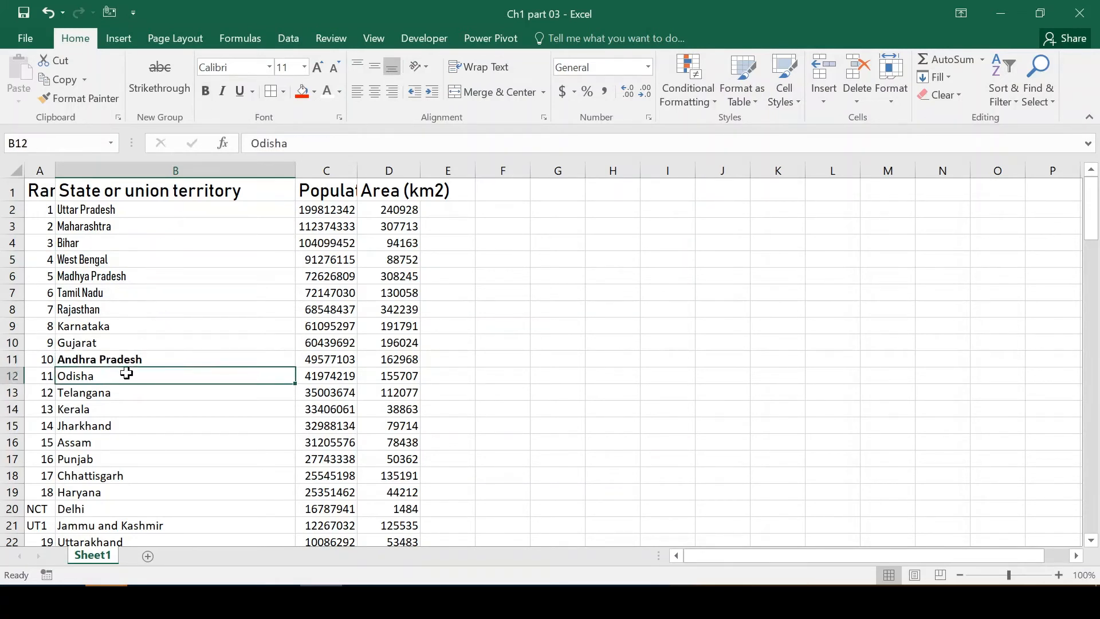
# Compare the bold state name in B11 with the regular one in B12.
pyautogui.press('Up')
pyautogui.hotkey('shift', 'Down')
pyautogui.press('Down')
pyautogui.hotkey('shift', 'Up')
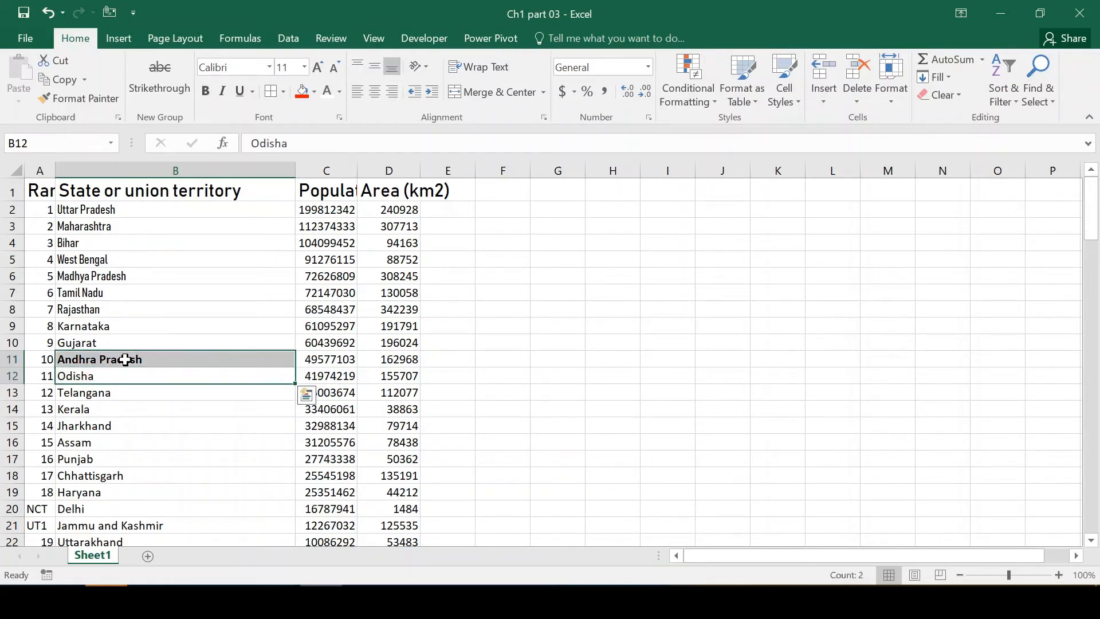
pyautogui.press('Up')
pyautogui.hotkey('shift', 'Down')
pyautogui.press('Down')
pyautogui.hotkey('shift', 'Up')
# Make the state name Odisha in B12 italic.
pyautogui.press('Up')
pyautogui.press('Down')
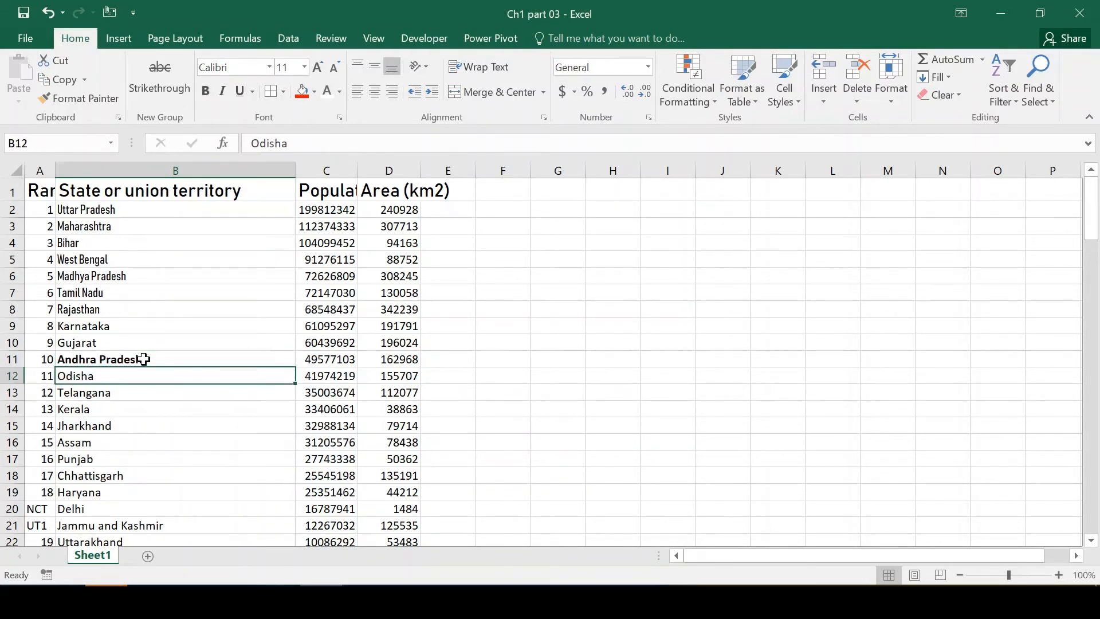
pyautogui.click(222, 92)
pyautogui.press('Down')
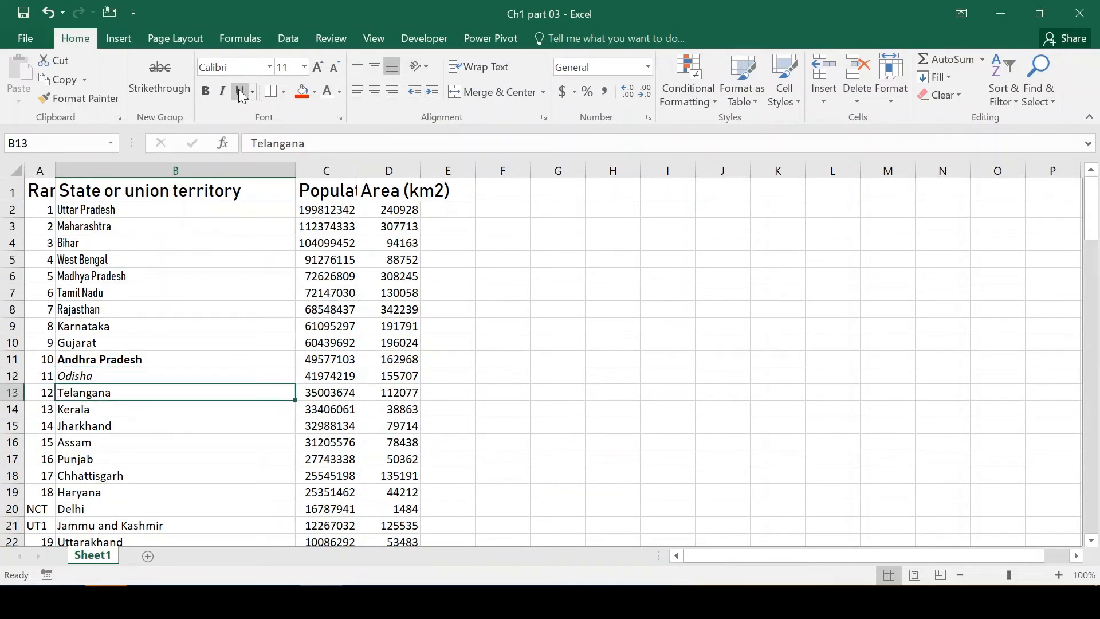
# Underline the state name Telangana in B13 and look at the available underline styles.
pyautogui.click(239, 92)
pyautogui.press('Down')
pyautogui.press('Up')
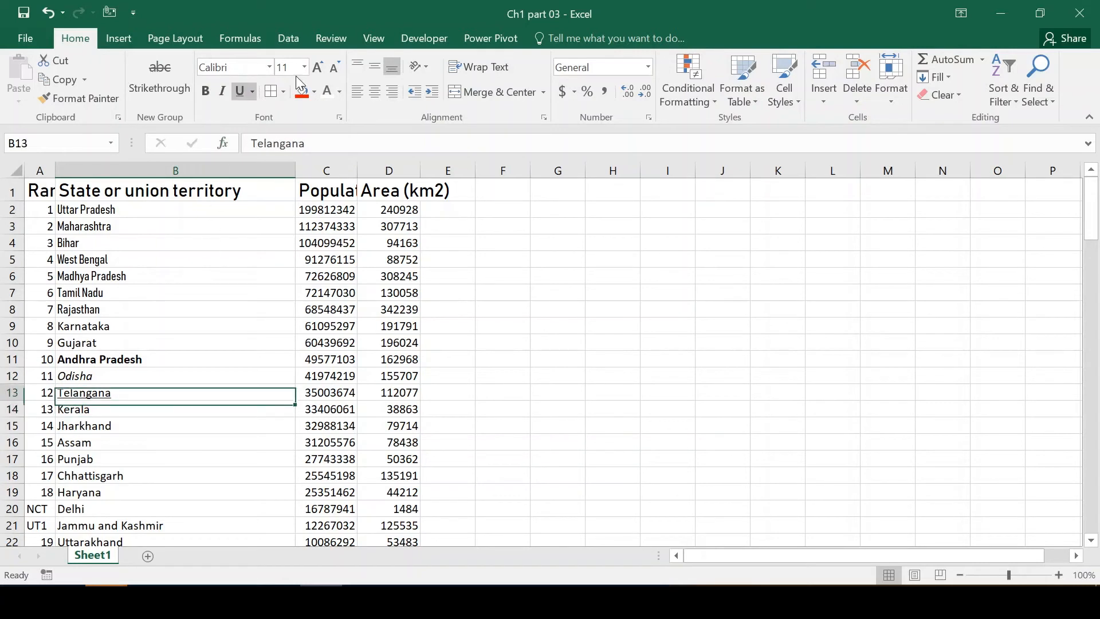
pyautogui.click(254, 91)
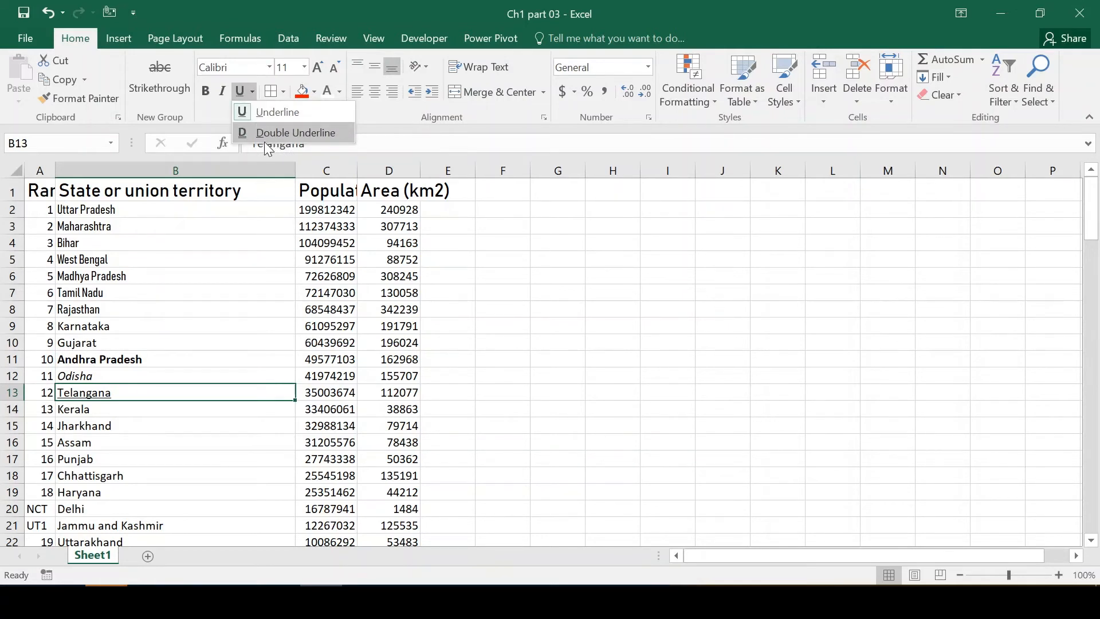
pyautogui.press('Escape')
# Apply a double underline to the state name Kerala in B14.
pyautogui.press('Down')
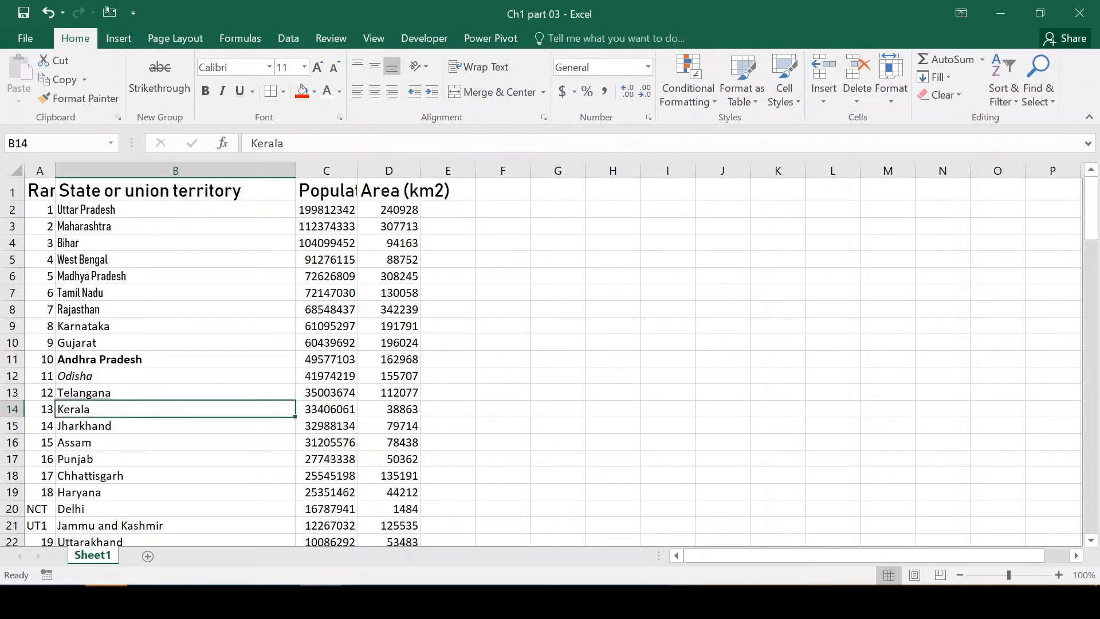
pyautogui.click(253, 91)
pyautogui.click(264, 129)
pyautogui.press('Down')
# Review the bold, italic, underlined and double-underlined state names by selecting B11:B14.
pyautogui.press('Up')
pyautogui.press('Up')
pyautogui.press('Up')
pyautogui.press('Up')
pyautogui.press('Up')
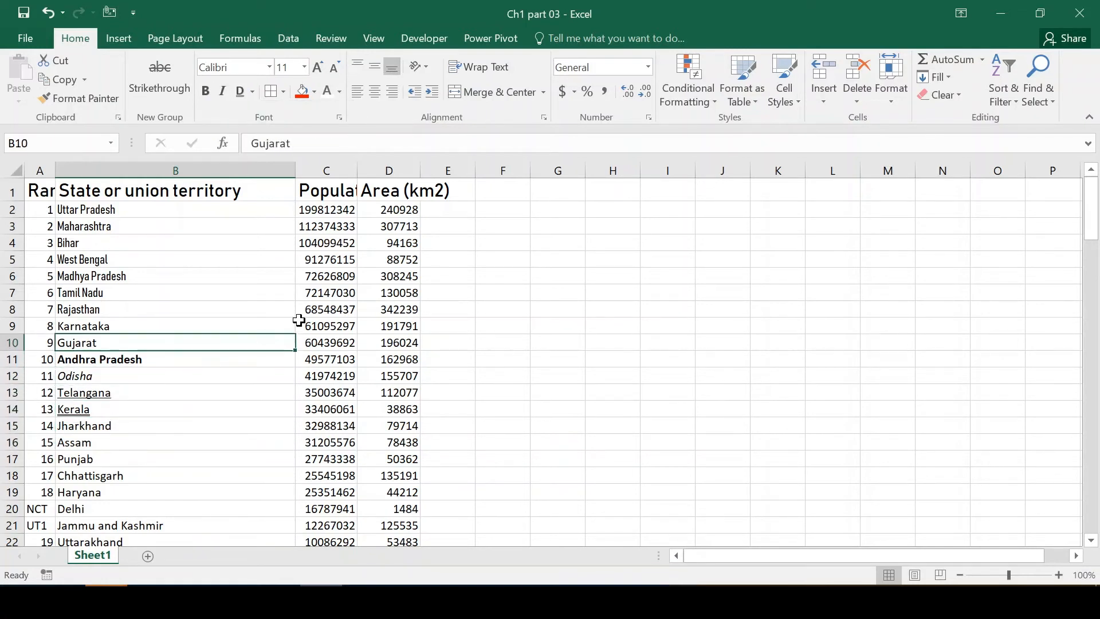
pyautogui.press('Down')
pyautogui.hotkey('shift', 'Down')
pyautogui.hotkey('shift', 'Down')
pyautogui.hotkey('shift', 'Down')
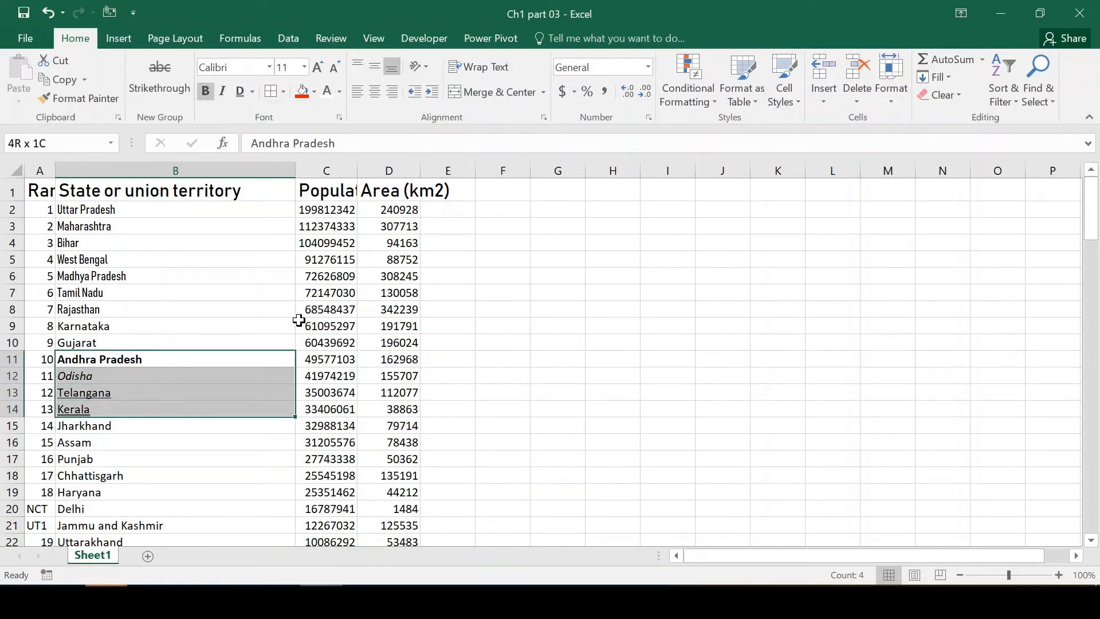
# Format the state name Jharkhand in B15 as bold, italic and single-underlined.
pyautogui.press('Down')
pyautogui.press('Down')
pyautogui.hotkey('ctrl', 'u')
pyautogui.press('Down')
pyautogui.press('Down')
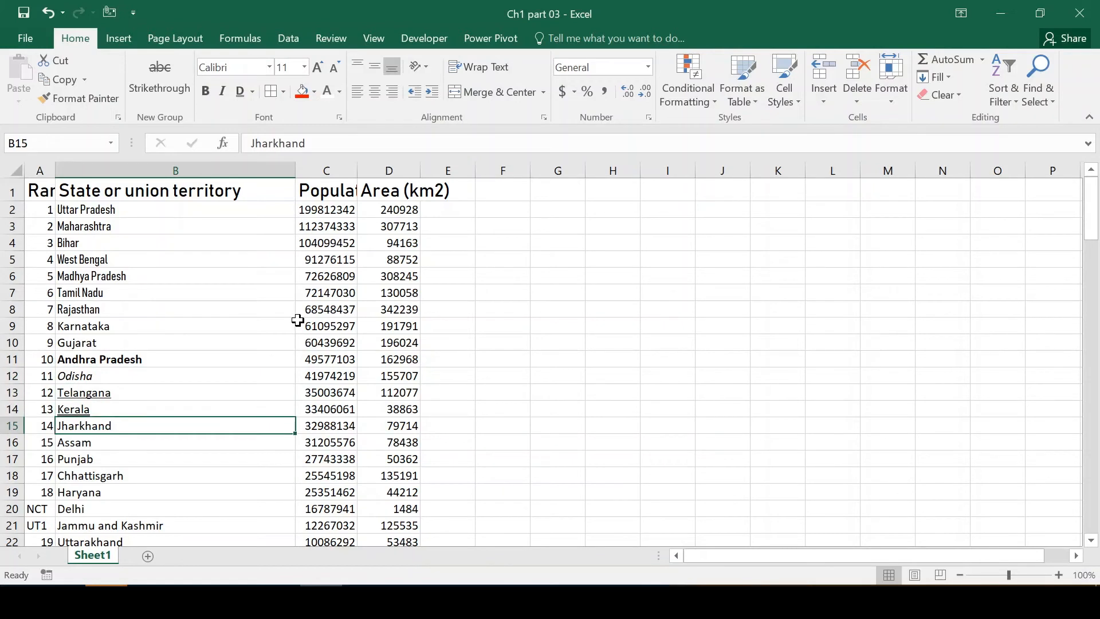
pyautogui.click(205, 93)
pyautogui.click(221, 93)
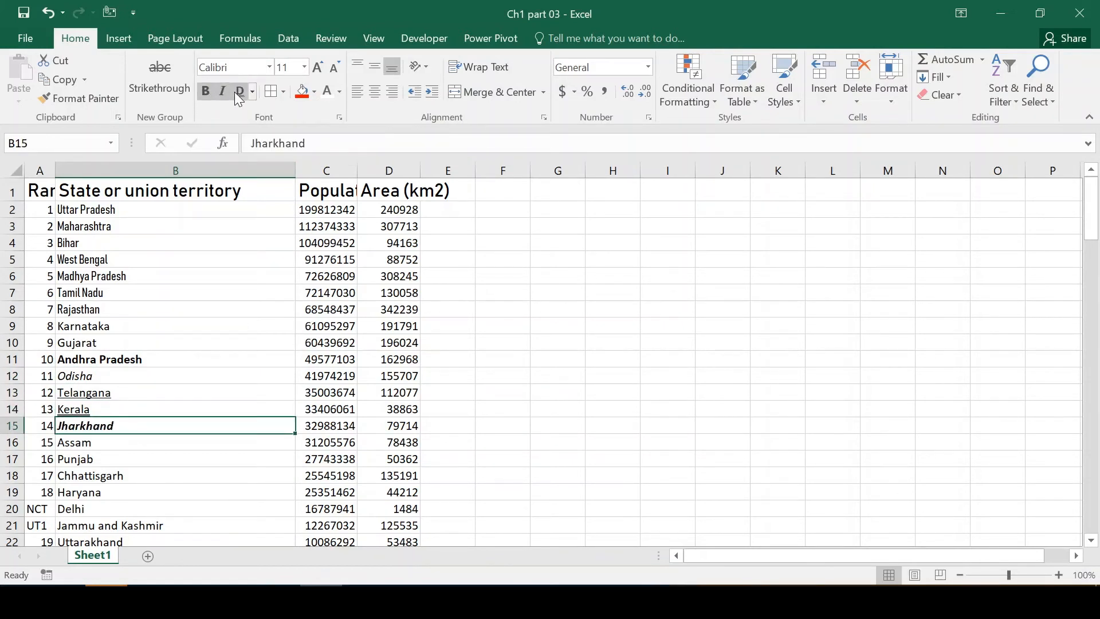
pyautogui.click(252, 91)
pyautogui.click(249, 110)
pyautogui.press('Right')
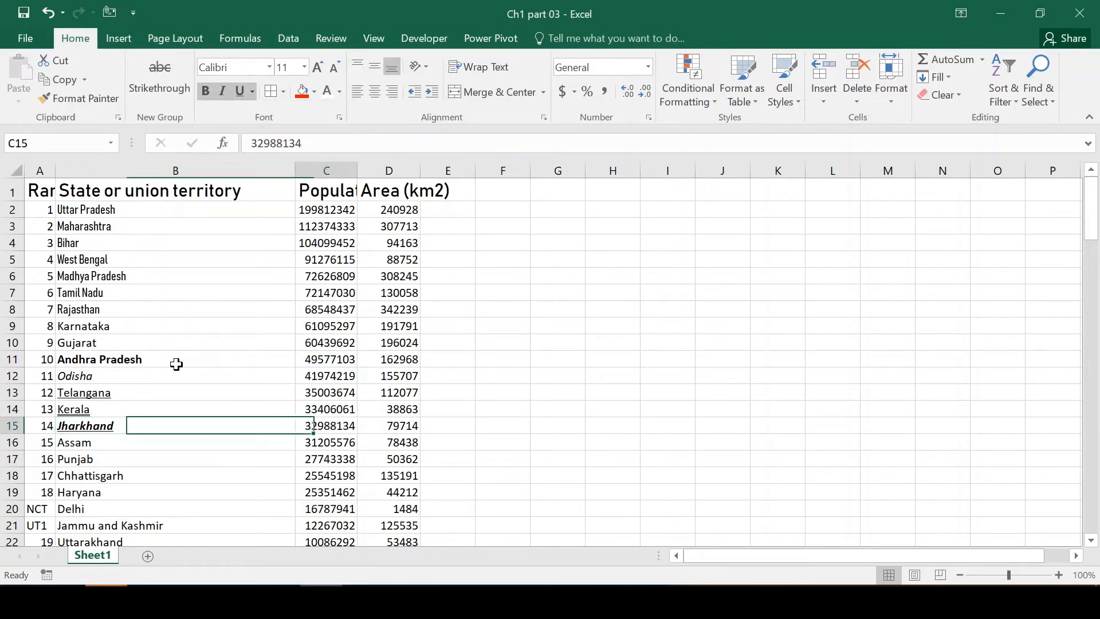
pyautogui.press('Left')
pyautogui.press('Left')
pyautogui.press('Right')
pyautogui.press('Right')
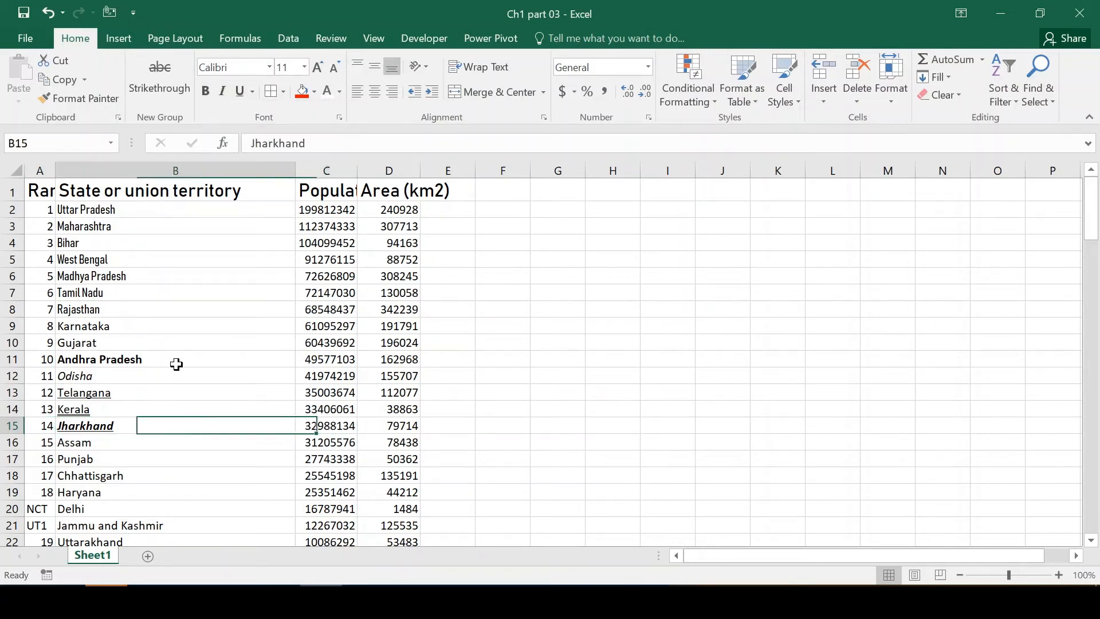
pyautogui.press('Left')
pyautogui.hotkey('shift', 'Right')
pyautogui.hotkey('shift', 'Right')
pyautogui.press('Left')
pyautogui.press('Up')
pyautogui.press('Up')
pyautogui.press('Up')
pyautogui.press('Up')
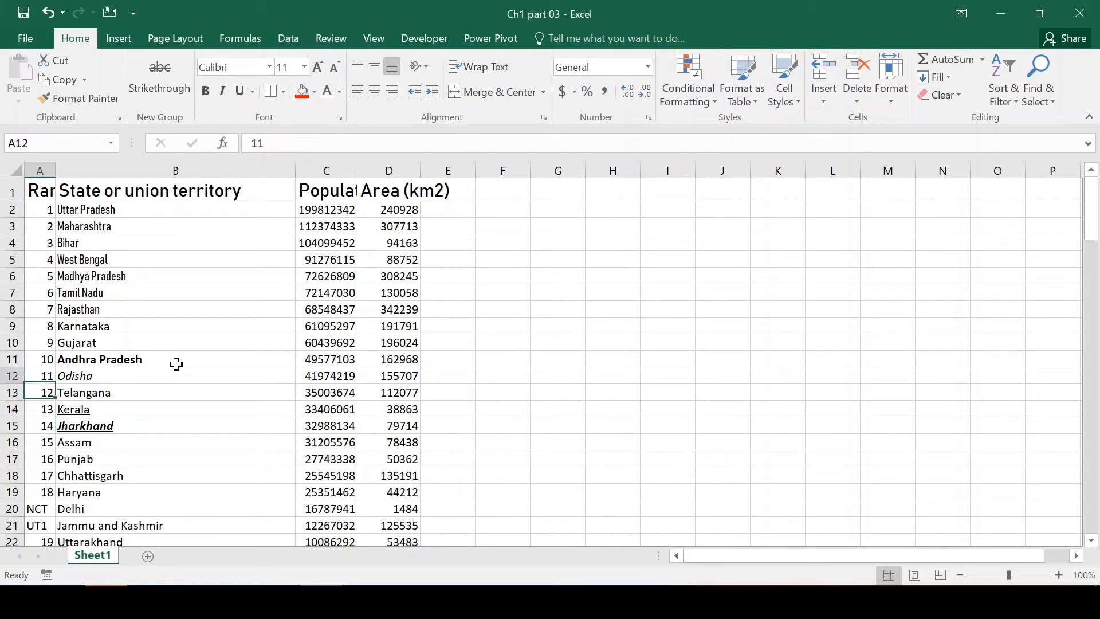
# Check which font styles are active for each of the formatted state names in B11 through B15.
pyautogui.press('Right')
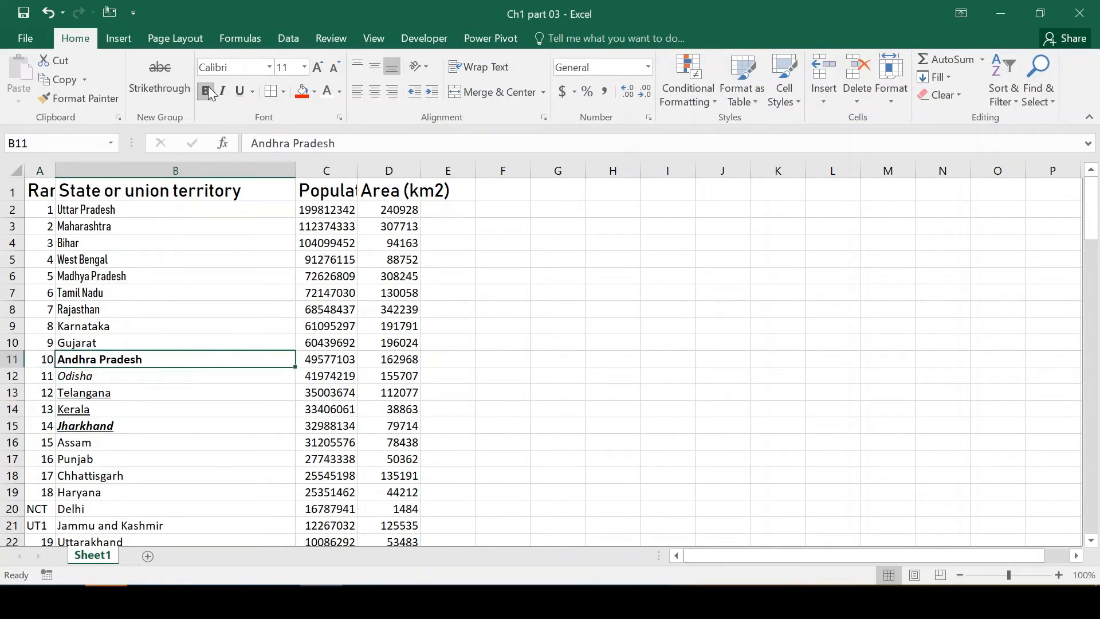
pyautogui.press('Down')
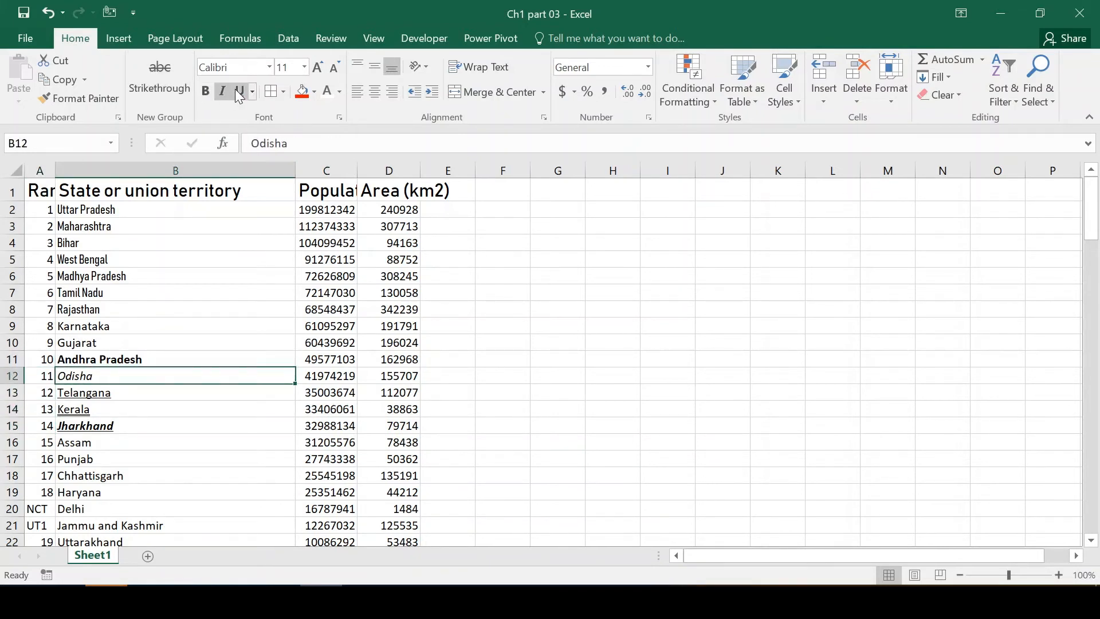
pyautogui.press('Down')
pyautogui.press('Up')
pyautogui.press('Up')
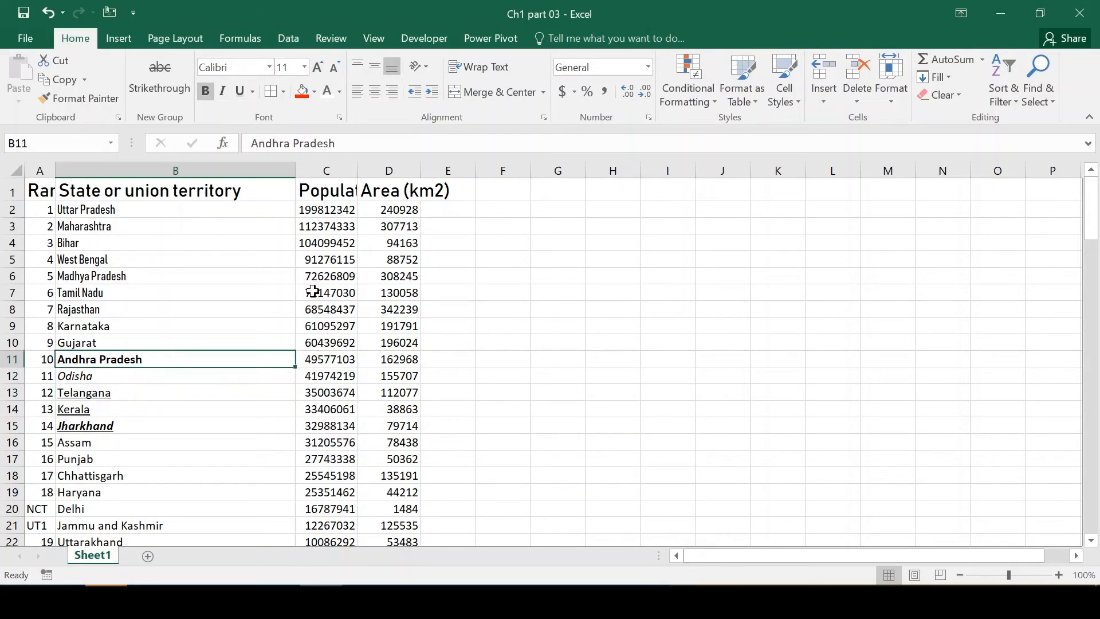
pyautogui.press('Down')
pyautogui.press('Down')
pyautogui.press('Down')
pyautogui.press('Down')
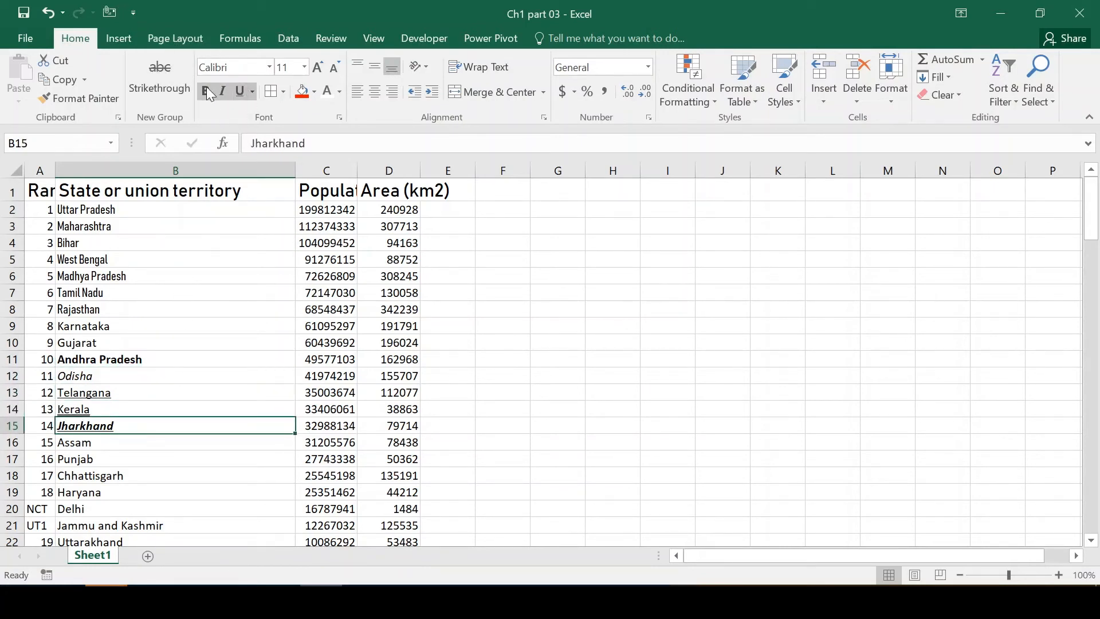
pyautogui.press('Down')
pyautogui.press('Up')
# Apply a bottom border to the range A1:D15 and return to cell A1.
pyautogui.click(284, 92)
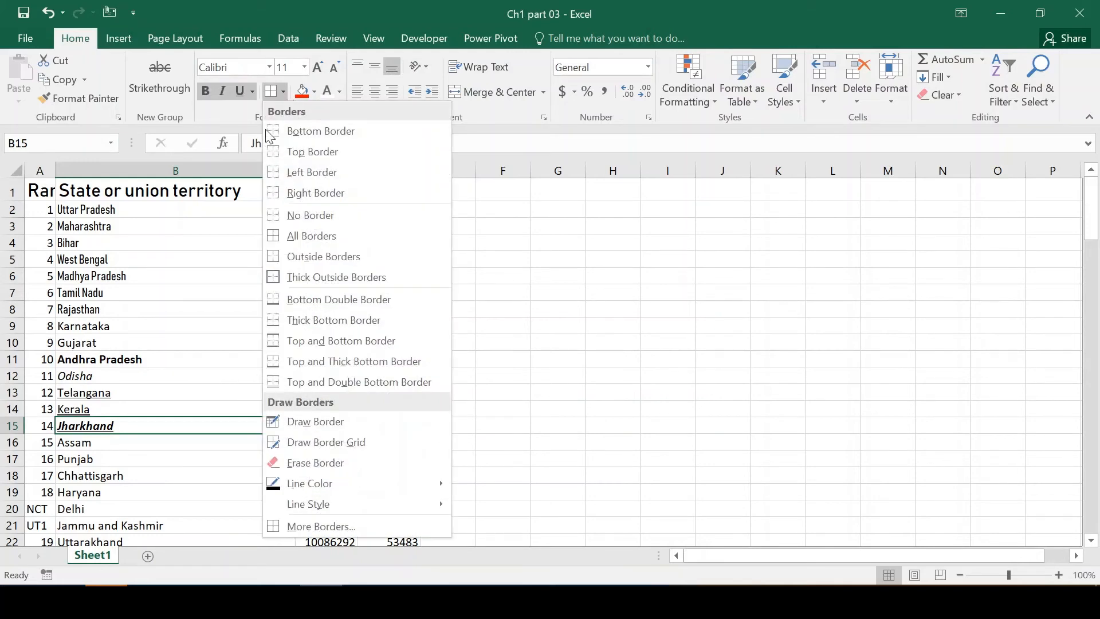
pyautogui.press('Escape')
pyautogui.press('Up')
pyautogui.hotkey('ctrl', 'Up')
pyautogui.press('Left')
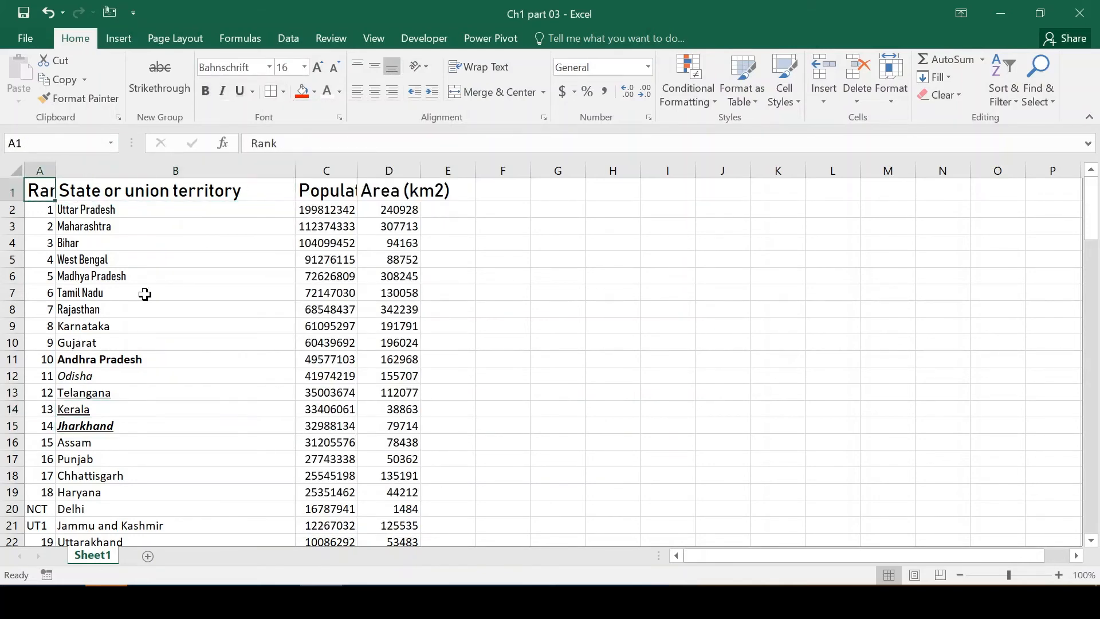
pyautogui.hotkey('ctrl', 'shift', 'Right')
pyautogui.hotkey('shift', 'Down')
pyautogui.hotkey('shift', 'Down')
pyautogui.hotkey('shift', 'Down')
pyautogui.hotkey('shift', 'Down')
pyautogui.hotkey('shift', 'Down')
pyautogui.hotkey('shift', 'Down')
pyautogui.hotkey('shift', 'Down')
pyautogui.hotkey('shift', 'Down')
pyautogui.hotkey('shift', 'Down')
pyautogui.hotkey('shift', 'Down')
pyautogui.hotkey('shift', 'Down')
pyautogui.hotkey('shift', 'Down')
pyautogui.hotkey('shift', 'Down')
pyautogui.hotkey('shift', 'Down')
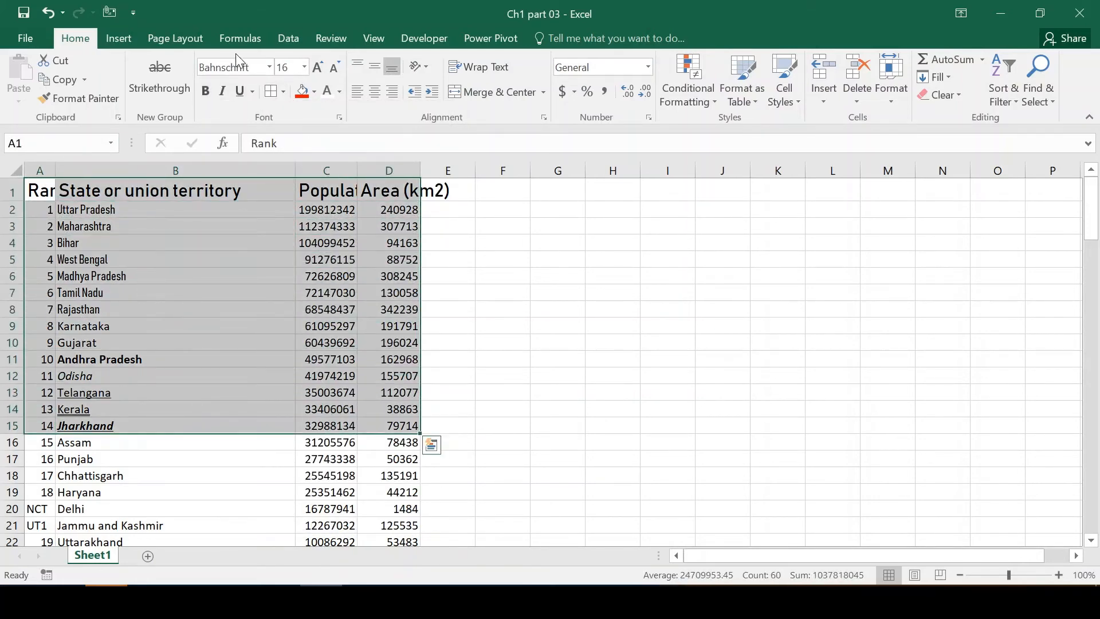
pyautogui.click(284, 92)
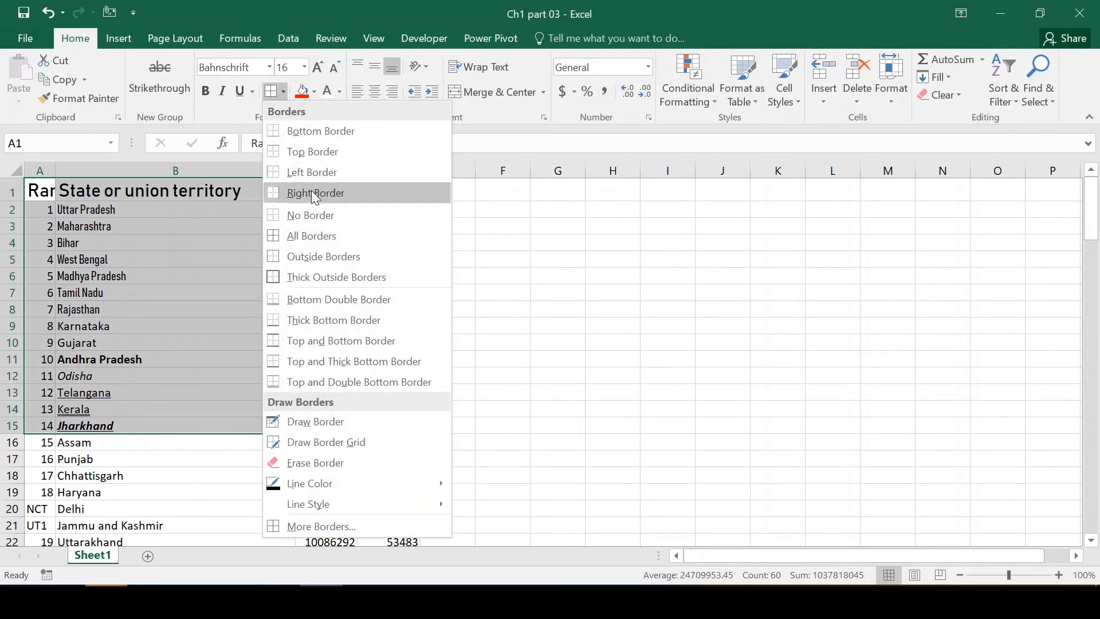
pyautogui.click(308, 130)
pyautogui.click(189, 476)
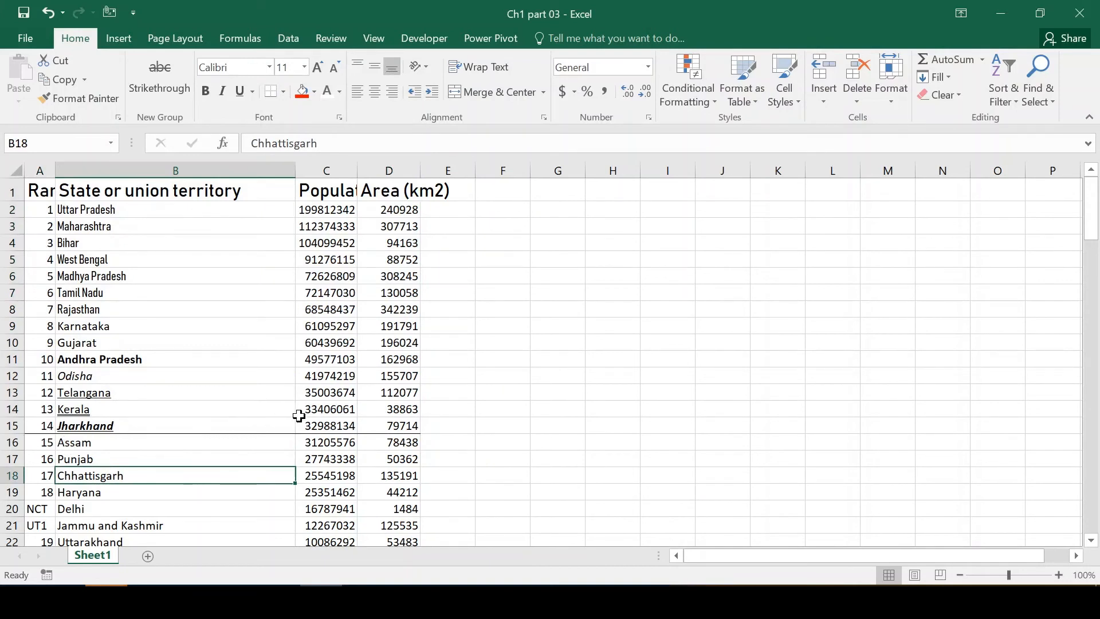
pyautogui.hotkey('ctrl', 'Right')
pyautogui.hotkey('ctrl', 'Up')
pyautogui.hotkey('ctrl', 'Left')
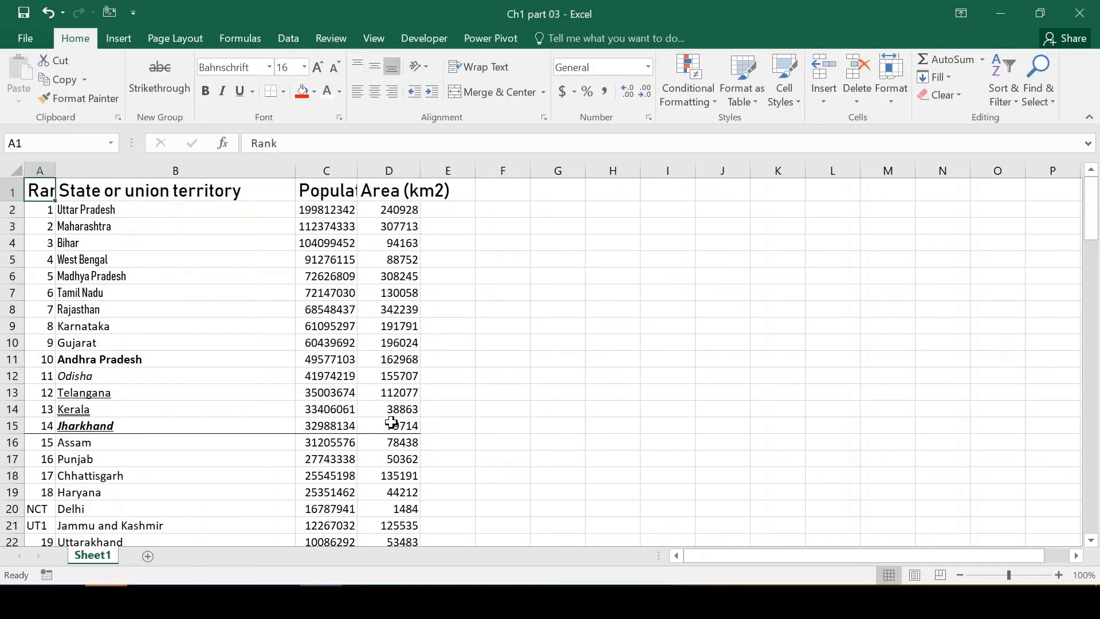
# Apply all borders to the range A1:D15, including every inner and outer cell line.
pyautogui.hotkey('ctrl', 'shift', 'Right')
pyautogui.hotkey('shift', 'Down')
pyautogui.hotkey('shift', 'Down')
pyautogui.hotkey('shift', 'Down')
pyautogui.hotkey('shift', 'Down')
pyautogui.hotkey('shift', 'Down')
pyautogui.hotkey('shift', 'Down')
pyautogui.hotkey('shift', 'Down')
pyautogui.hotkey('shift', 'Down')
pyautogui.hotkey('shift', 'Down')
pyautogui.hotkey('shift', 'Down')
pyautogui.hotkey('shift', 'Down')
pyautogui.hotkey('shift', 'Down')
pyautogui.hotkey('shift', 'Down')
pyautogui.hotkey('shift', 'Down')
pyautogui.hotkey('shift', 'Down')
pyautogui.hotkey('shift', 'Up')
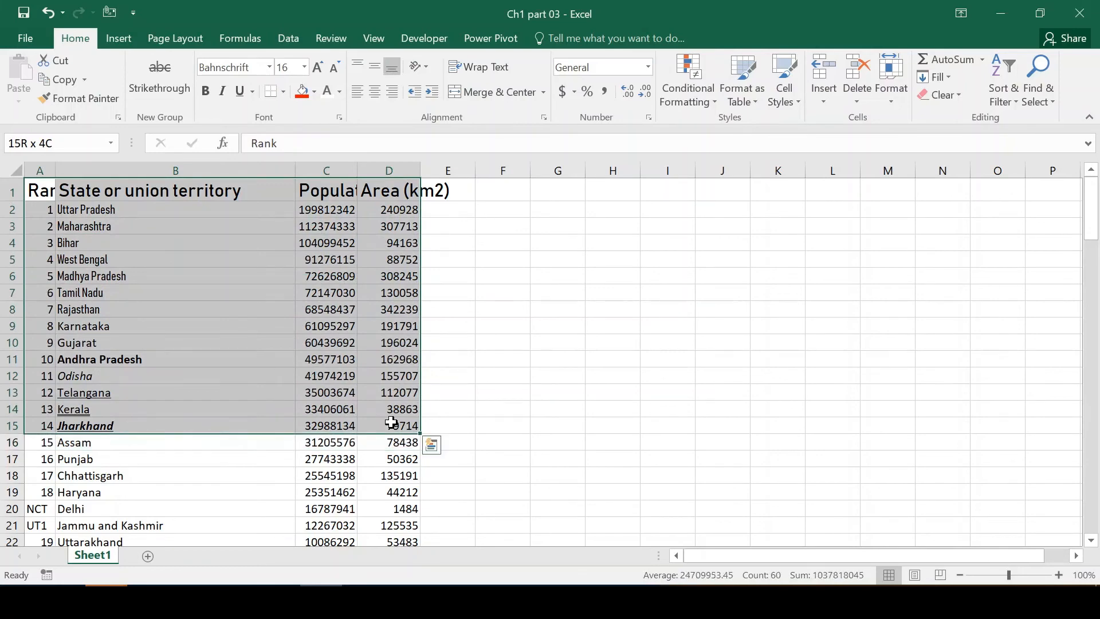
pyautogui.click(283, 92)
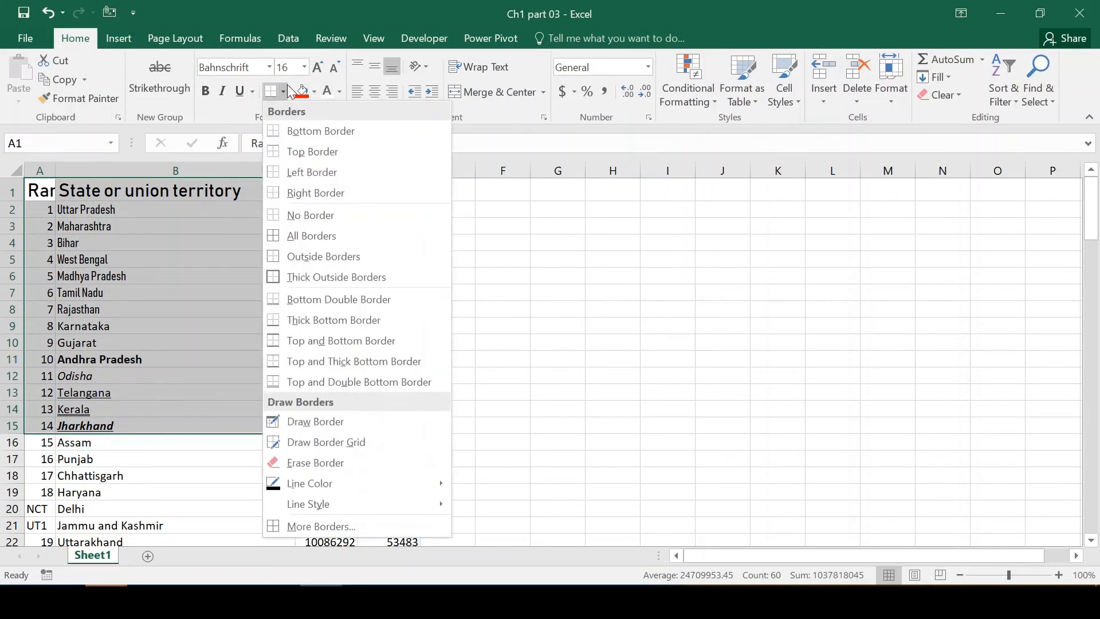
pyautogui.click(315, 234)
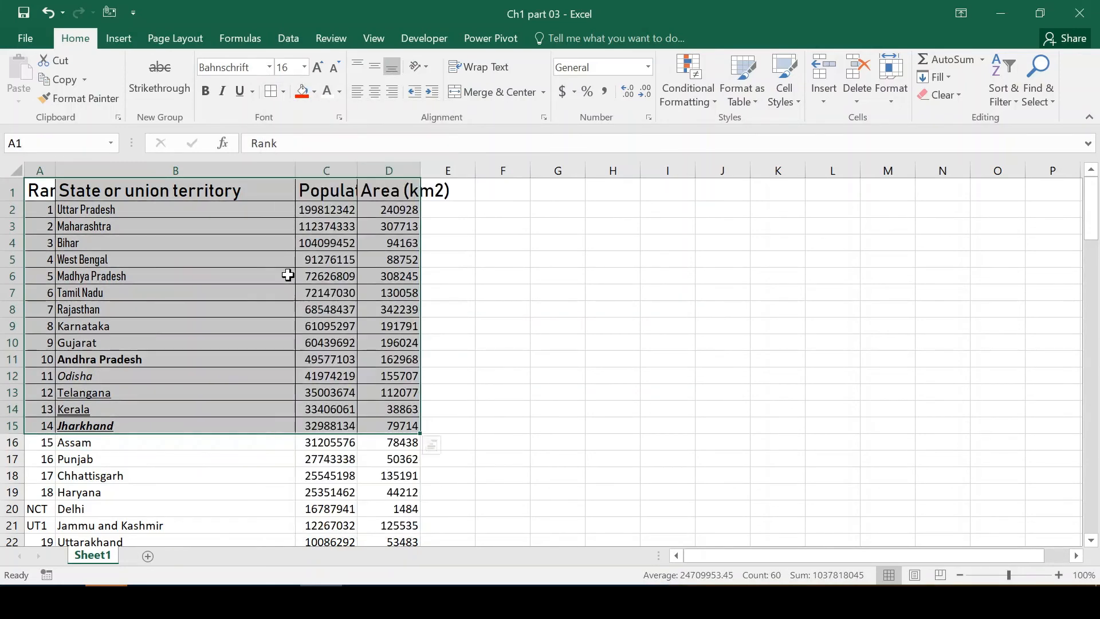
pyautogui.click(155, 274)
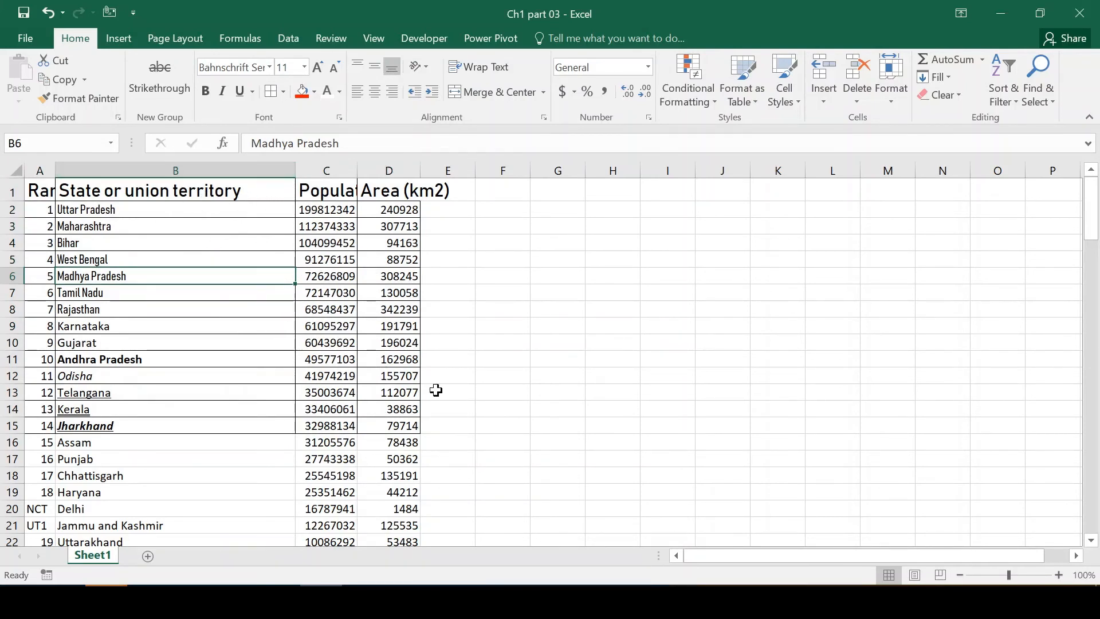
# Remove all borders from the range A1:D15.
pyautogui.hotkey('ctrl', 'Up')
pyautogui.press('Left')
pyautogui.hotkey('ctrl', 'shift', 'Right')
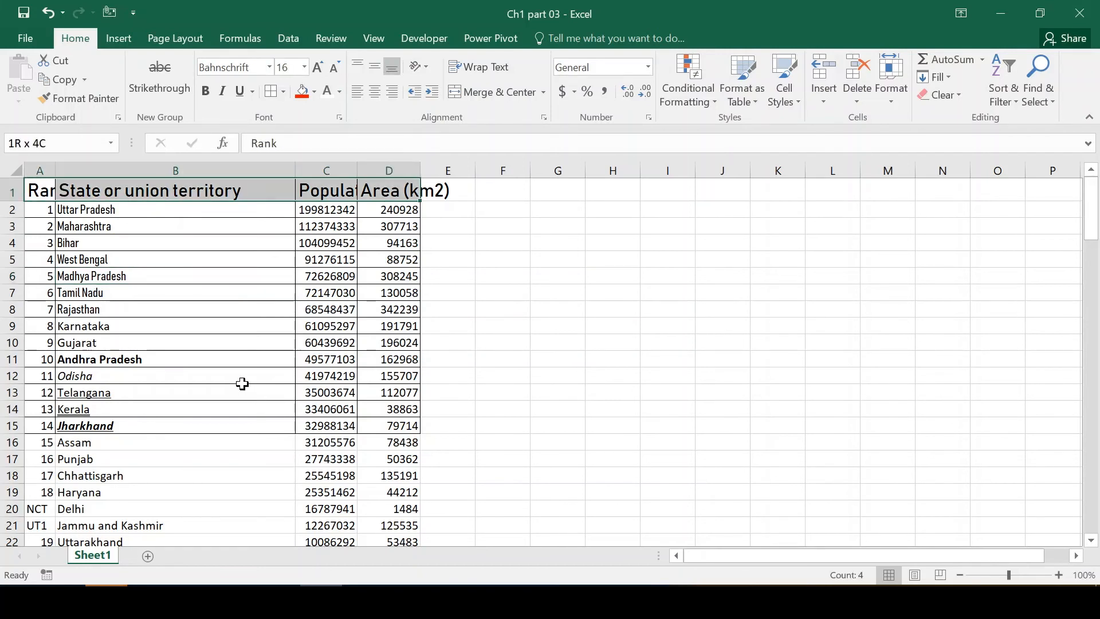
pyautogui.hotkey('shift', 'Down')
pyautogui.hotkey('shift', 'Down')
pyautogui.hotkey('shift', 'Down')
pyautogui.hotkey('shift', 'Down')
pyautogui.hotkey('shift', 'Down')
pyautogui.hotkey('shift', 'Down')
pyautogui.hotkey('shift', 'Down')
pyautogui.hotkey('shift', 'Down')
pyautogui.hotkey('shift', 'Down')
pyautogui.hotkey('shift', 'Down')
pyautogui.hotkey('shift', 'Down')
pyautogui.hotkey('shift', 'Down')
pyautogui.hotkey('shift', 'Down')
pyautogui.hotkey('shift', 'Down')
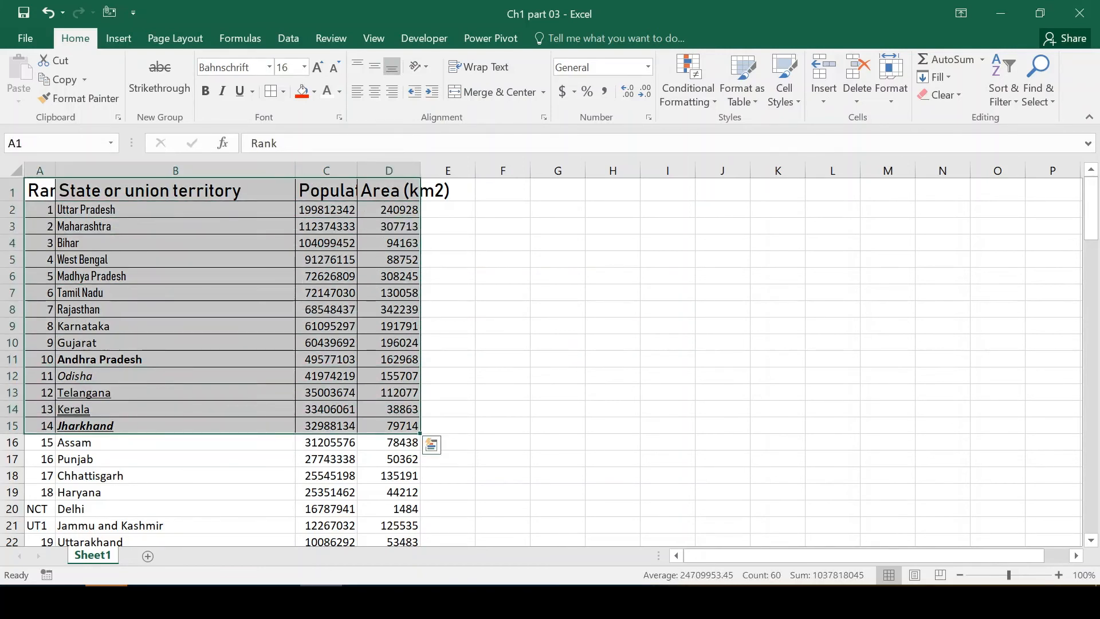
pyautogui.click(283, 91)
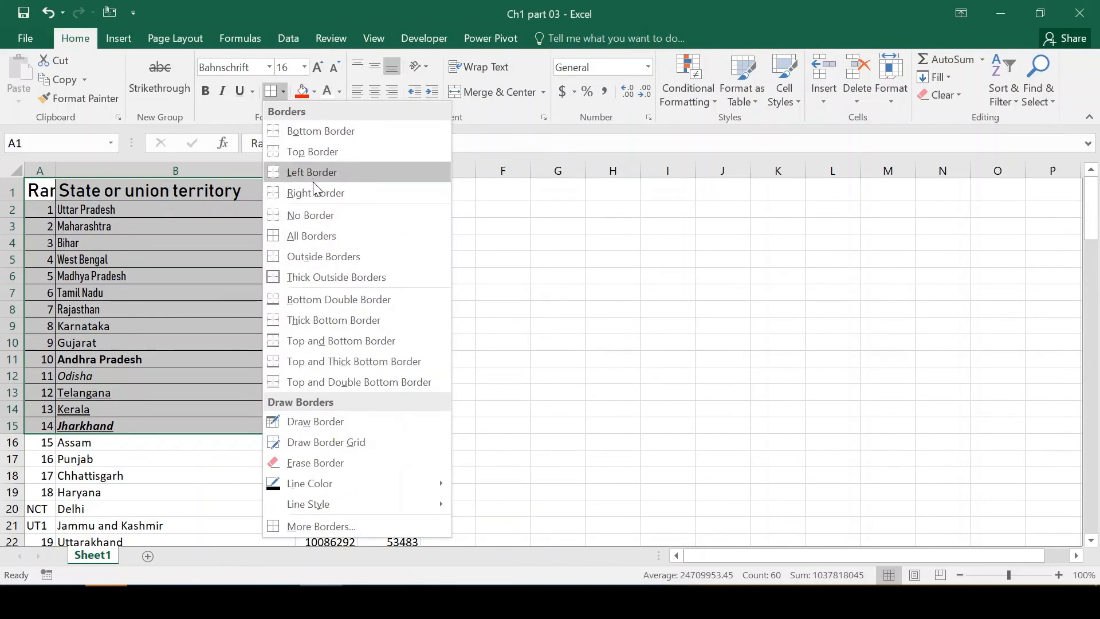
pyautogui.click(312, 214)
pyautogui.click(192, 278)
pyautogui.press('Up')
pyautogui.press('Up')
pyautogui.press('Up')
pyautogui.press('Up')
pyautogui.press('Up')
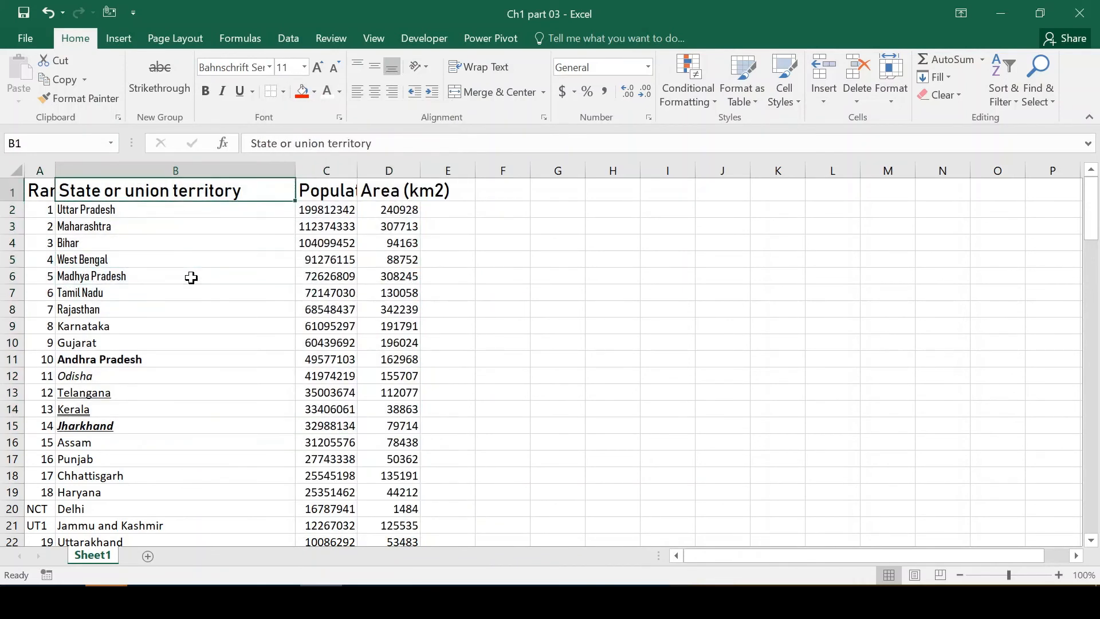
# Apply all borders to the range A1:D13, covering the header row through Telangana.
pyautogui.press('Left')
pyautogui.hotkey('ctrl', 'shift', 'Right')
pyautogui.hotkey('shift', 'Down')
pyautogui.hotkey('shift', 'Down')
pyautogui.hotkey('shift', 'Down')
pyautogui.hotkey('shift', 'Down')
pyautogui.hotkey('shift', 'Down')
pyautogui.hotkey('shift', 'Down')
pyautogui.hotkey('shift', 'Down')
pyautogui.hotkey('shift', 'Down')
pyautogui.hotkey('shift', 'Down')
pyautogui.hotkey('shift', 'Down')
pyautogui.hotkey('shift', 'Down')
pyautogui.hotkey('shift', 'Down')
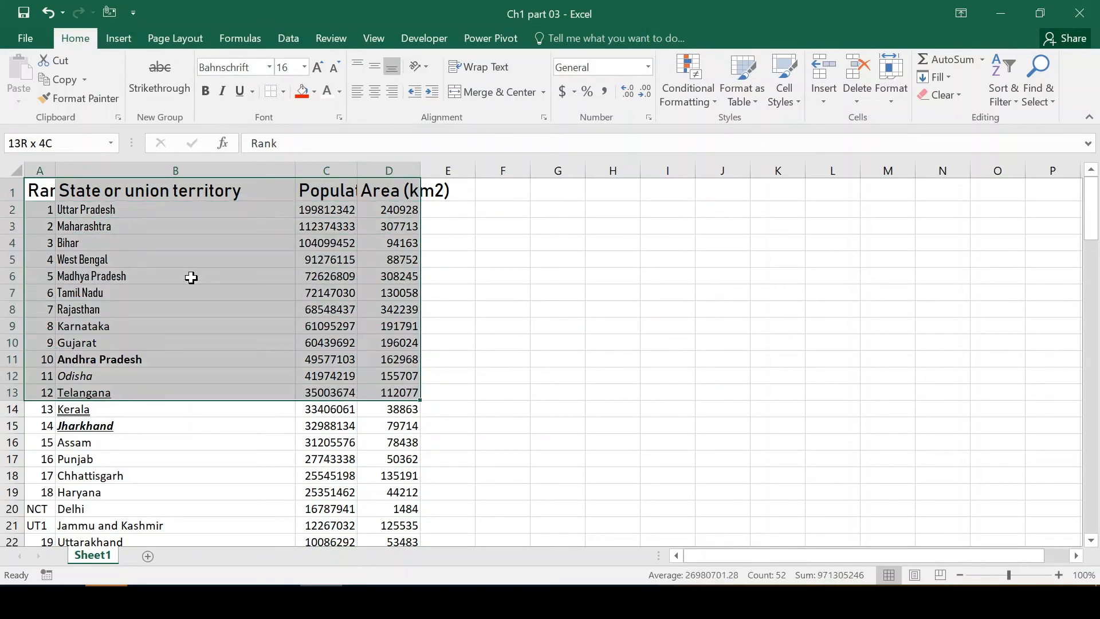
pyautogui.click(283, 92)
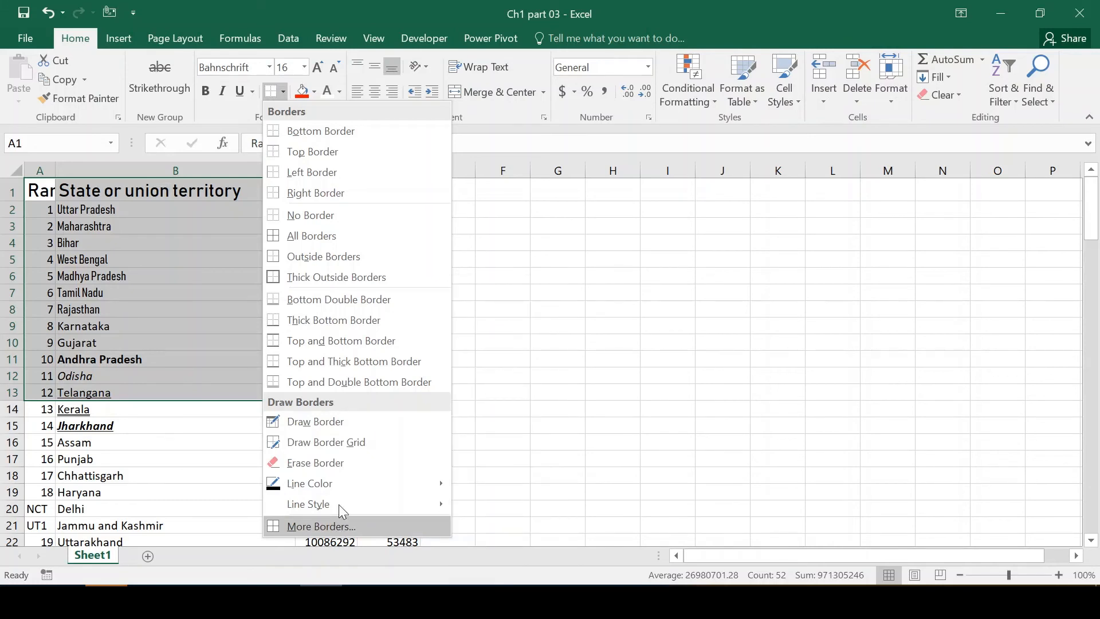
pyautogui.moveTo(342, 483)
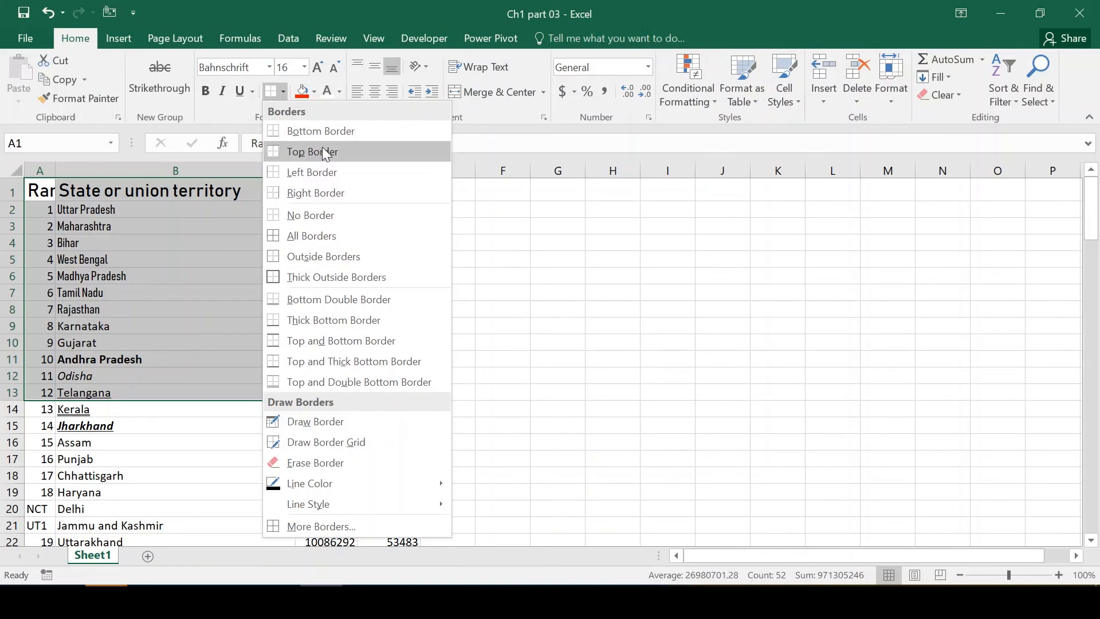
pyautogui.click(336, 239)
pyautogui.click(156, 264)
pyautogui.press('Up')
pyautogui.press('Up')
pyautogui.press('Up')
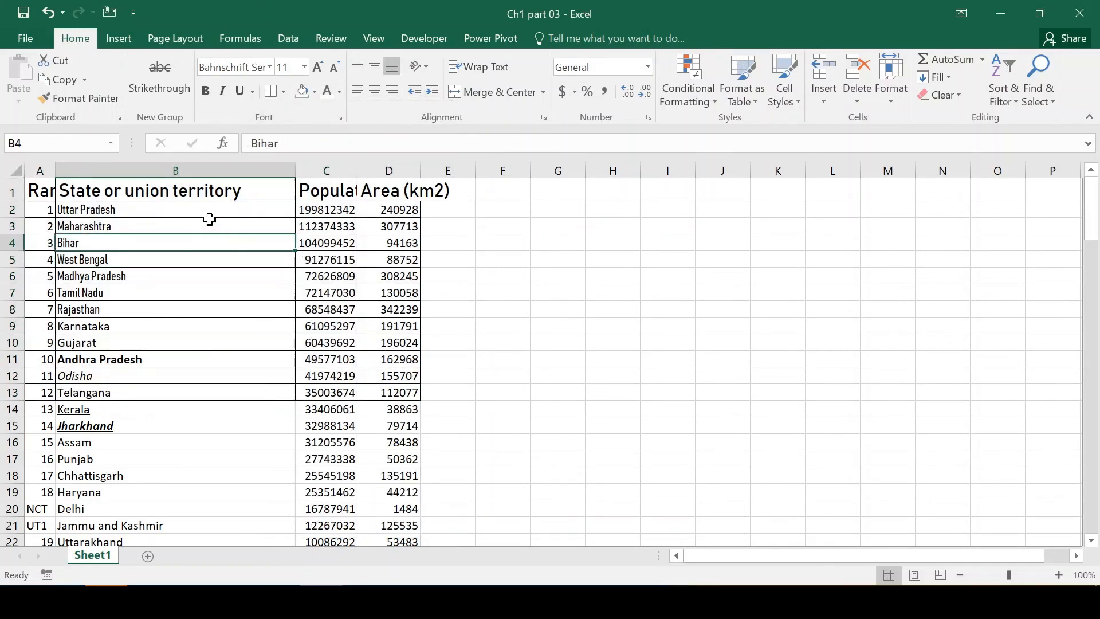
pyautogui.press('Down')
pyautogui.press('Down')
pyautogui.hotkey('shift', 'Up')
pyautogui.hotkey('shift', 'Up')
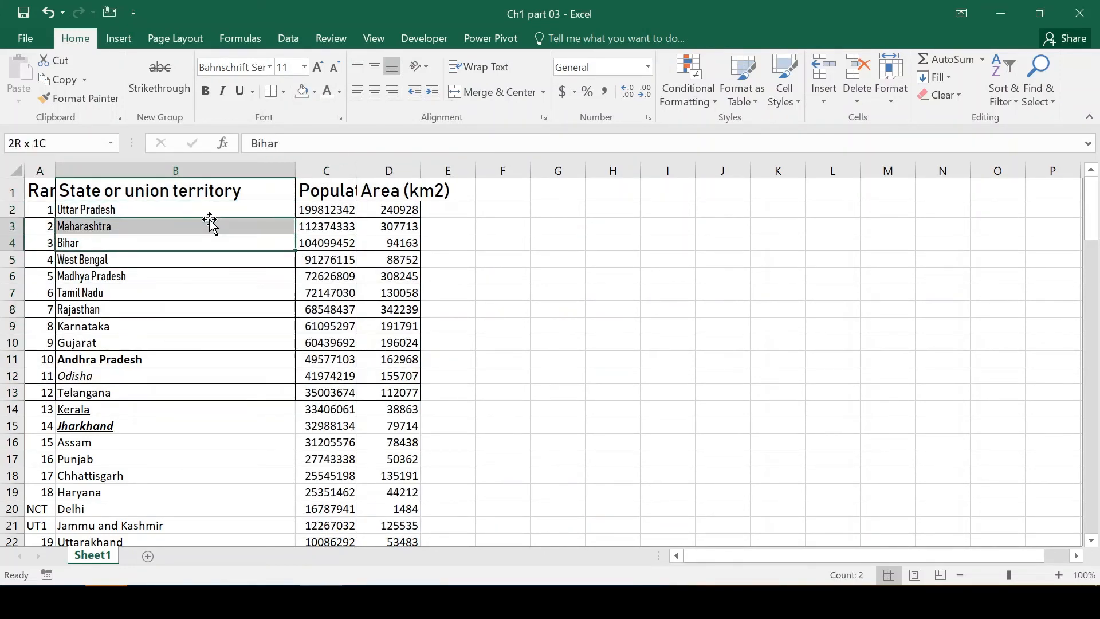
pyautogui.press('Up')
pyautogui.hotkey('shift', 'Down')
pyautogui.hotkey('shift', 'Down')
pyautogui.hotkey('shift', 'Down')
pyautogui.hotkey('shift', 'Down')
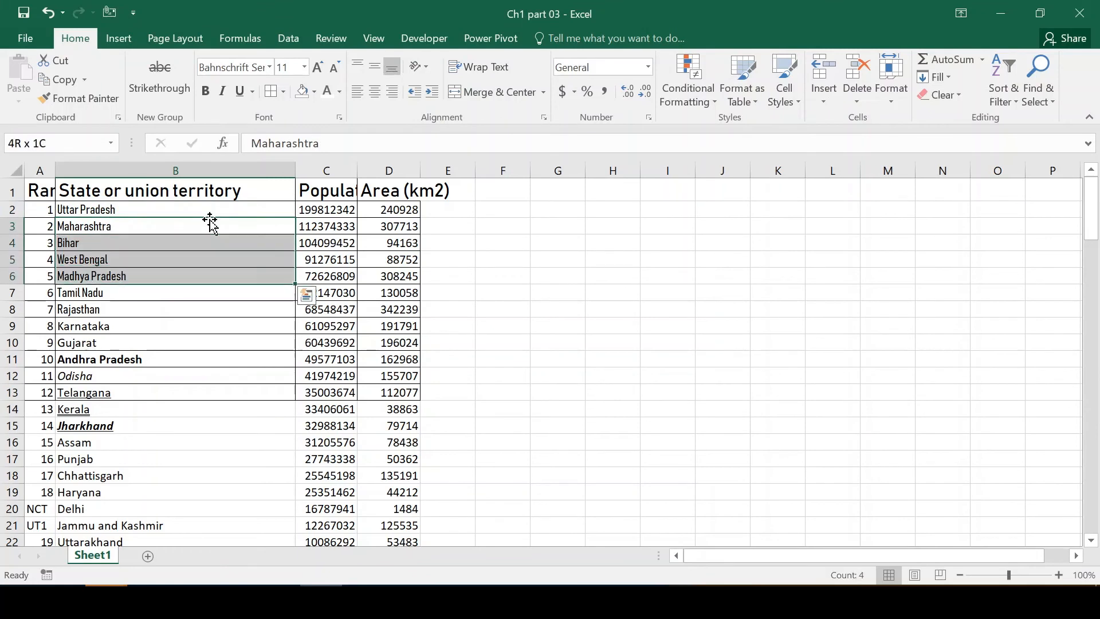
# Fill the Bihar cell B4 with standard yellow.
pyautogui.press('Down')
pyautogui.press('Down')
pyautogui.press('Up')
pyautogui.press('Left')
pyautogui.press('Right')
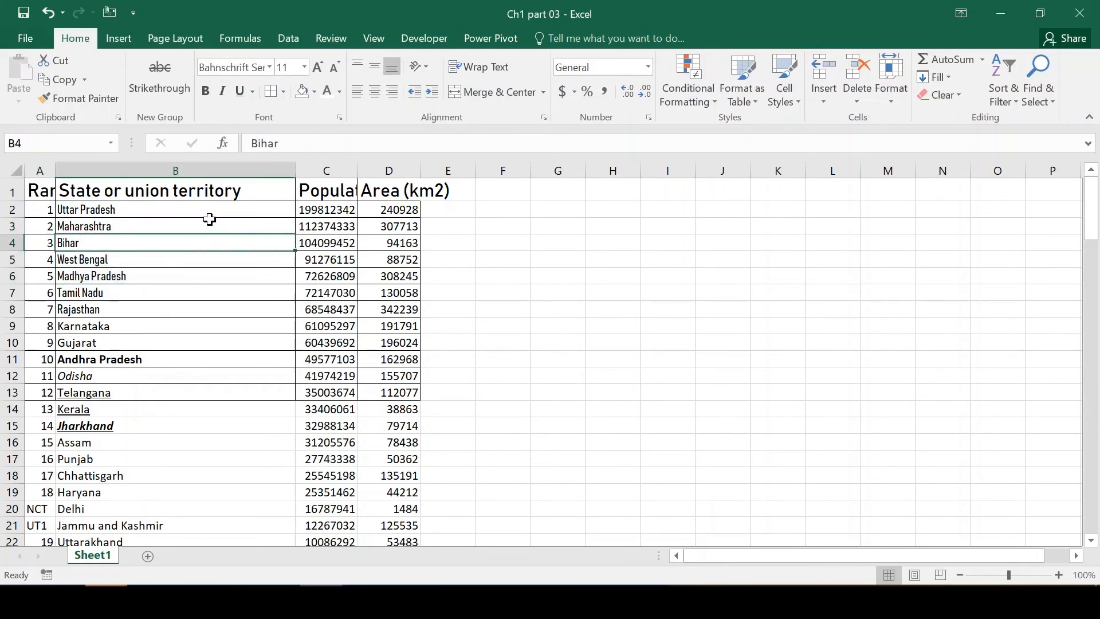
pyautogui.click(314, 92)
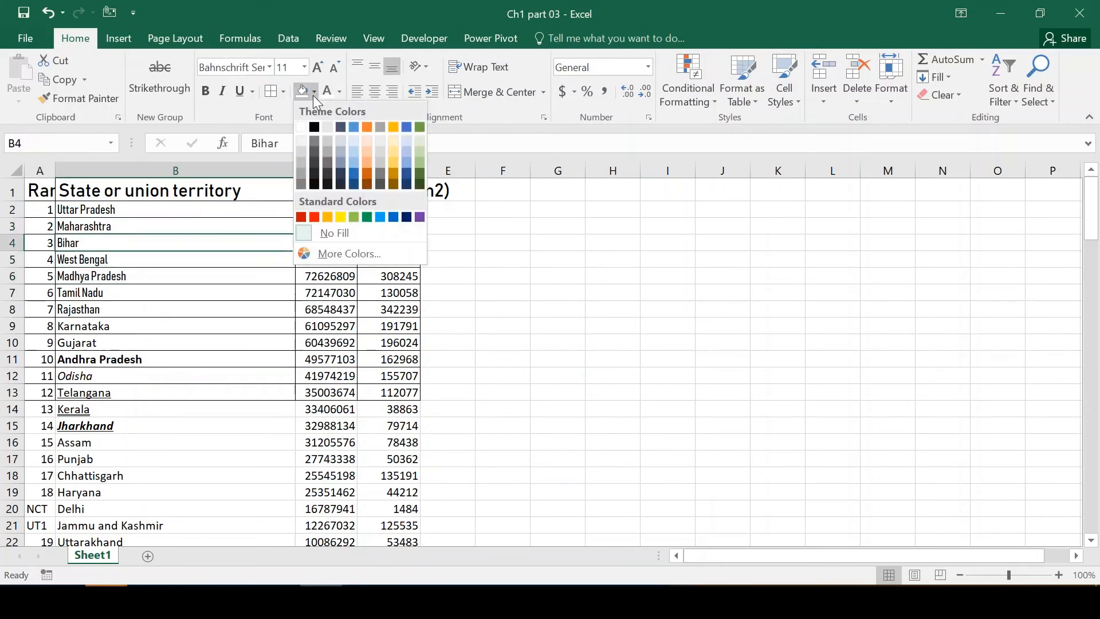
pyautogui.click(340, 216)
pyautogui.press('Down')
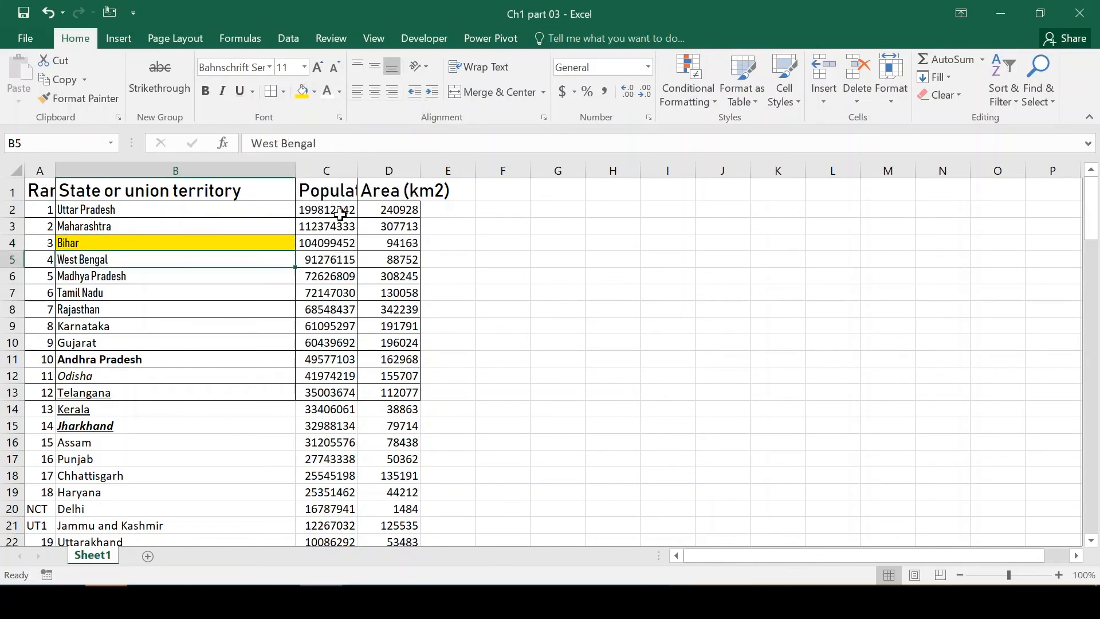
# Fill the West Bengal cell B5 with a dark green theme color.
pyautogui.click(314, 88)
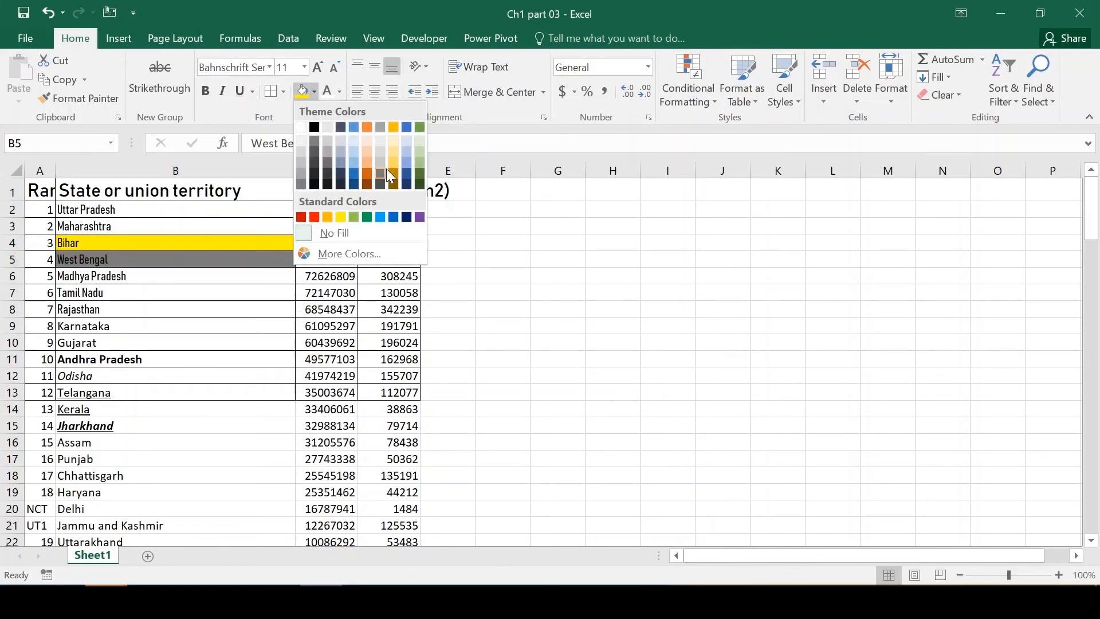
pyautogui.click(417, 168)
pyautogui.click(207, 289)
pyautogui.press('Up')
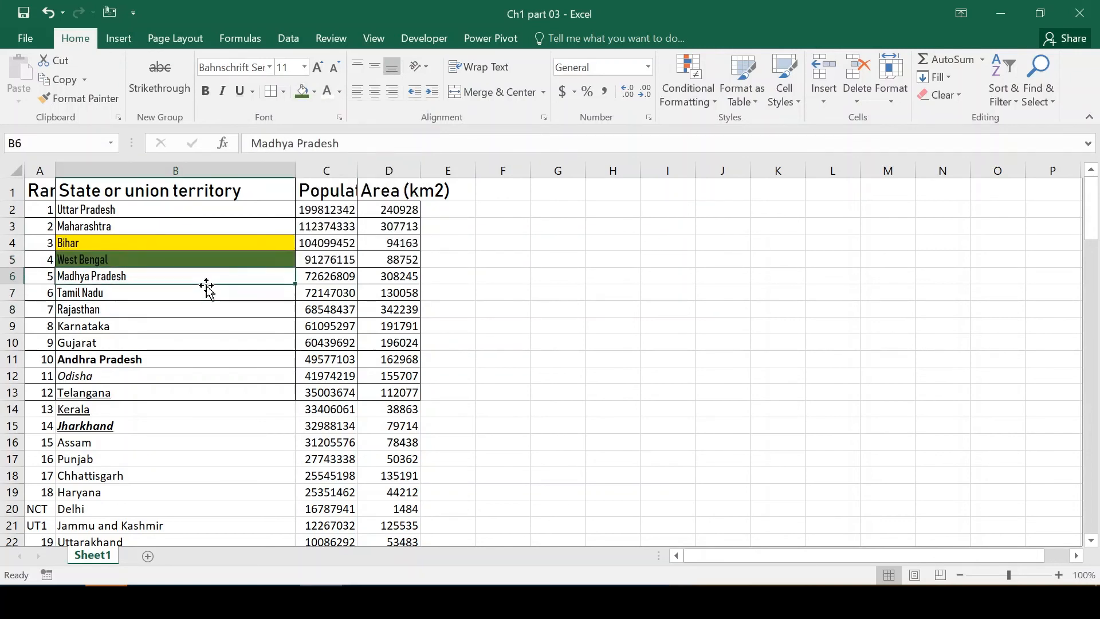
# Set the font color of Madhya Pradesh in B6 to standard red.
pyautogui.click(339, 93)
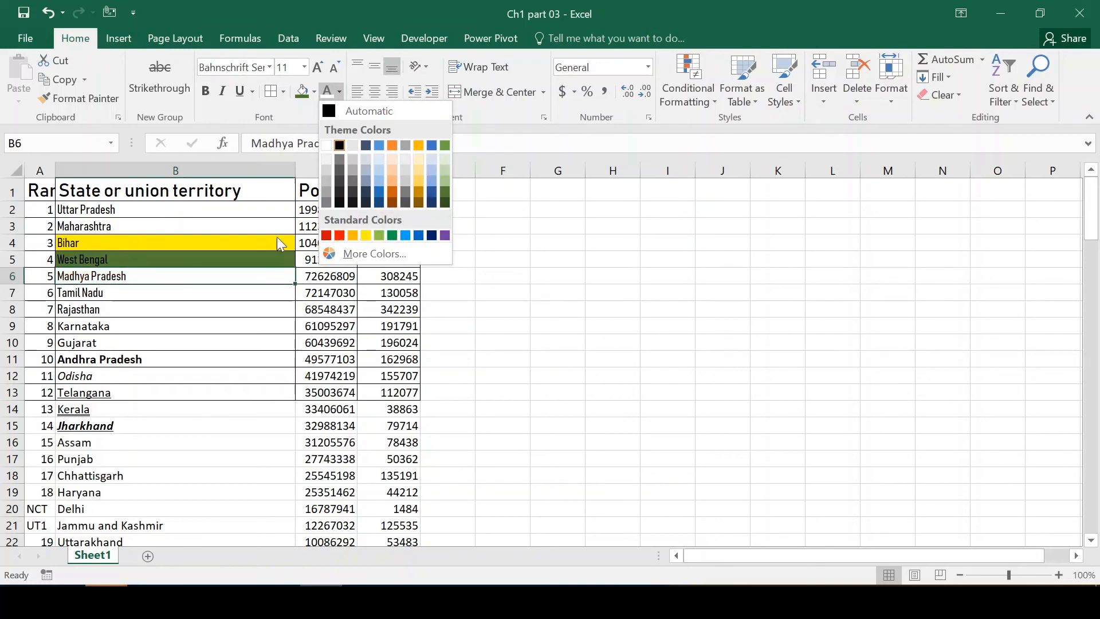
pyautogui.click(339, 235)
pyautogui.click(197, 299)
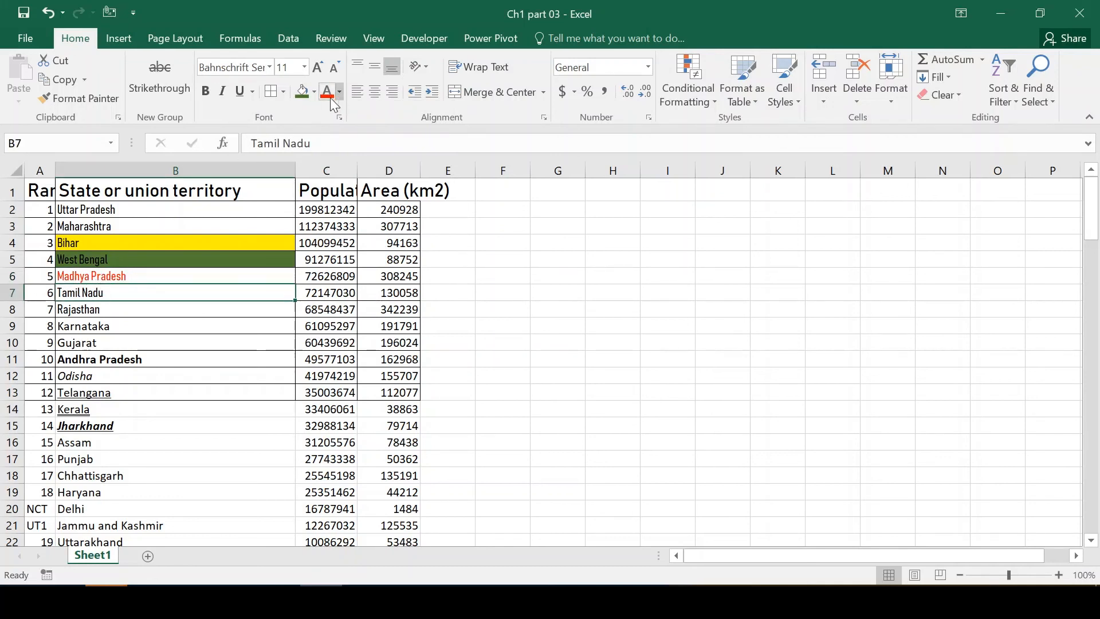
# Fill the Tamil Nadu cell B7 with standard red.
pyautogui.click(315, 93)
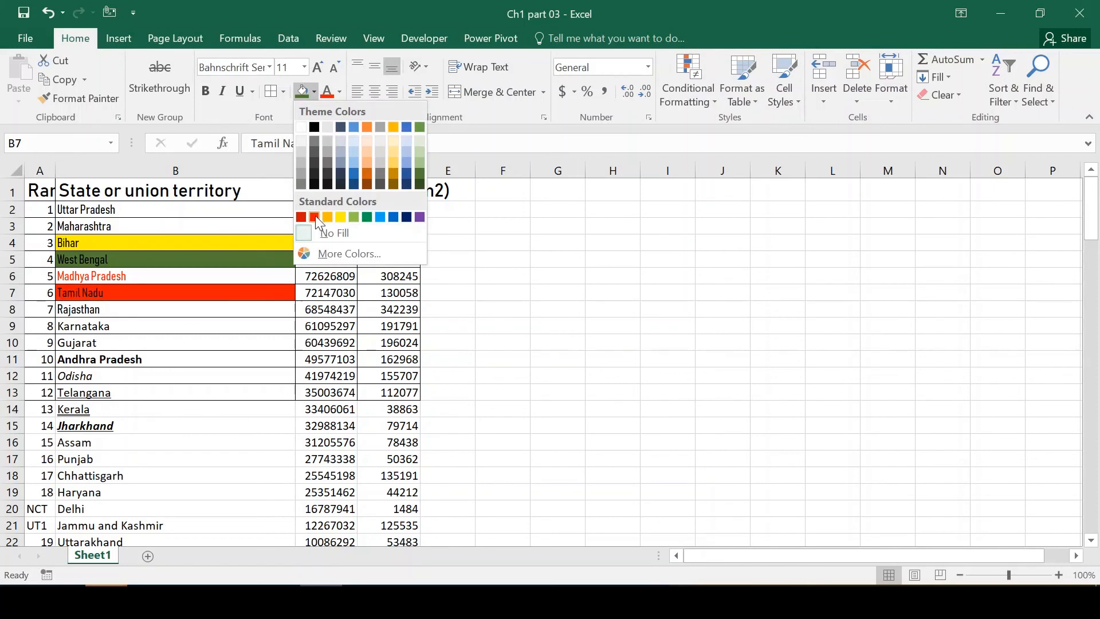
pyautogui.click(315, 216)
pyautogui.click(166, 351)
pyautogui.press('Up')
pyautogui.press('Up')
pyautogui.press('Up')
pyautogui.press('Up')
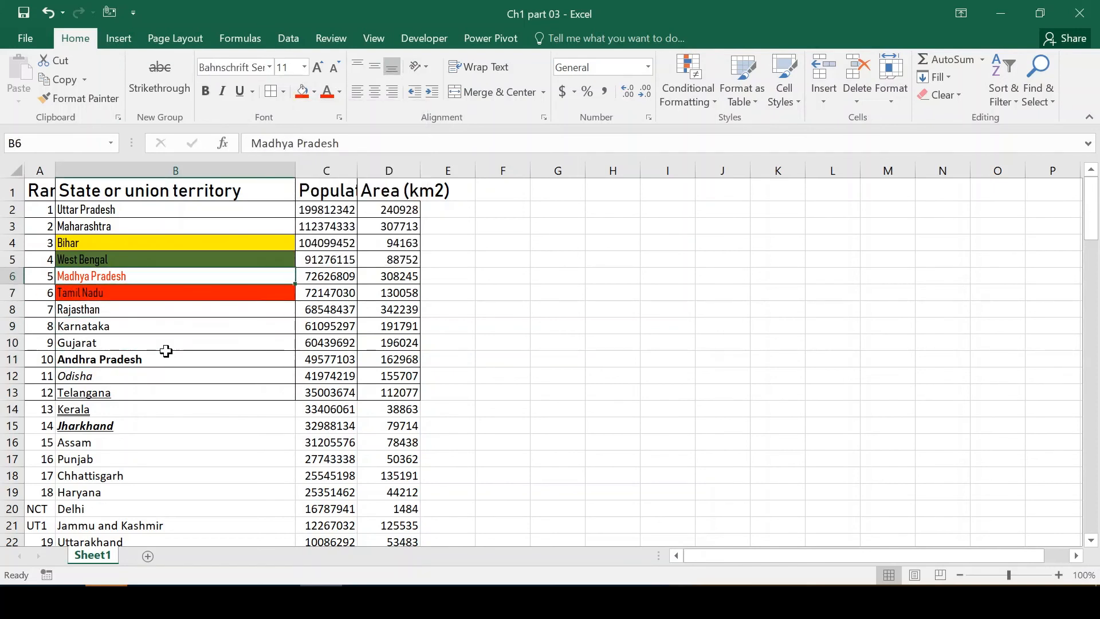
pyautogui.press('Left')
pyautogui.hotkey('ctrl', 'v')
pyautogui.press('Right')
pyautogui.hotkey('shift', 'Down')
pyautogui.hotkey('shift', 'Down')
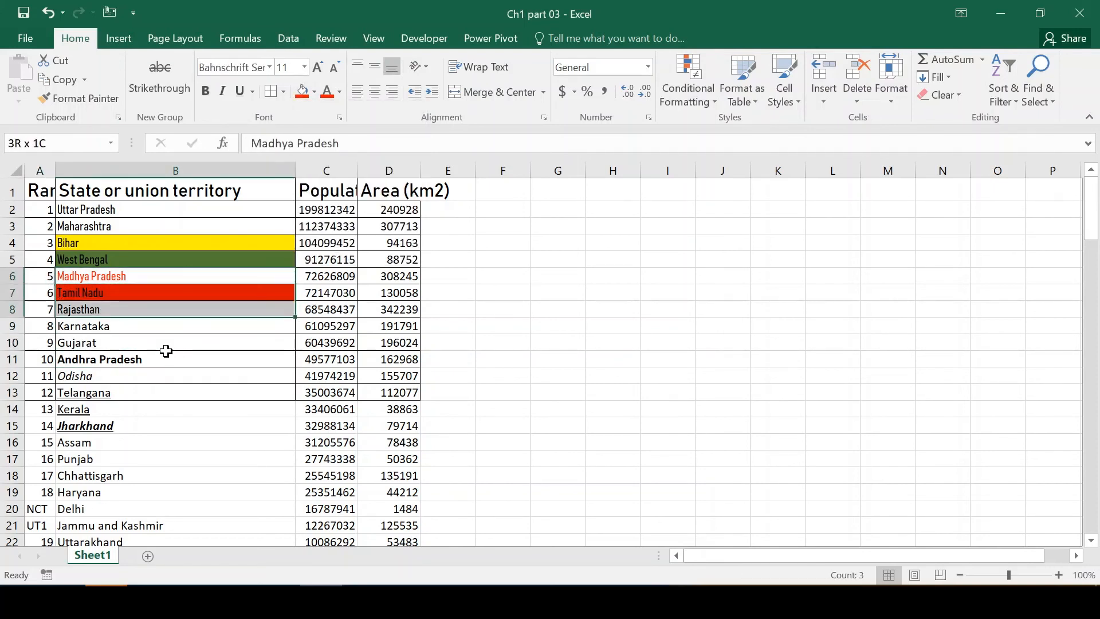
# Change the fill of the West Bengal cell B5 to yellow.
pyautogui.hotkey('shift', 'Up')
pyautogui.press('Up')
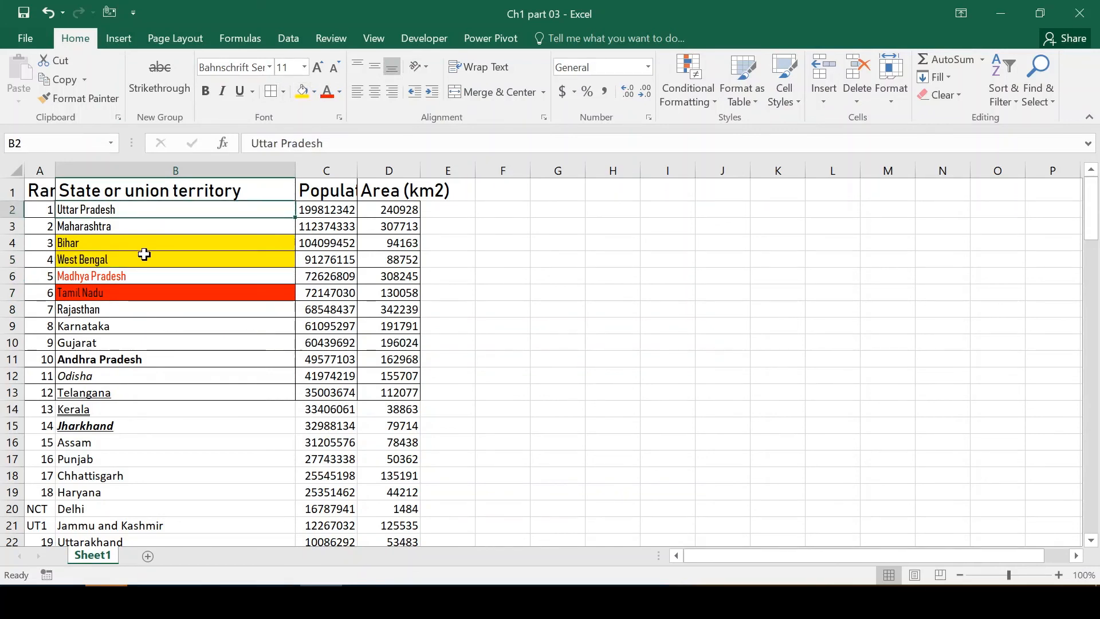
pyautogui.click(144, 258)
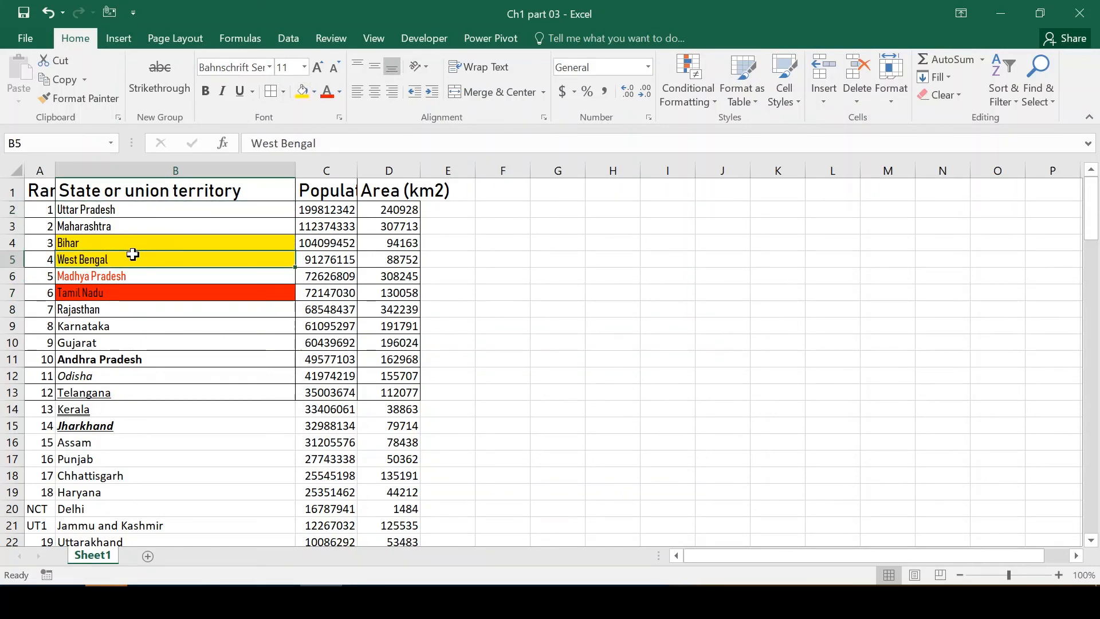
# Widen column A and autofit the width of every column on the sheet to its contents.
pyautogui.moveTo(54, 170)
pyautogui.mouseDown()
pyautogui.moveTo(86, 170)
pyautogui.moveTo(66, 170)
pyautogui.mouseUp()
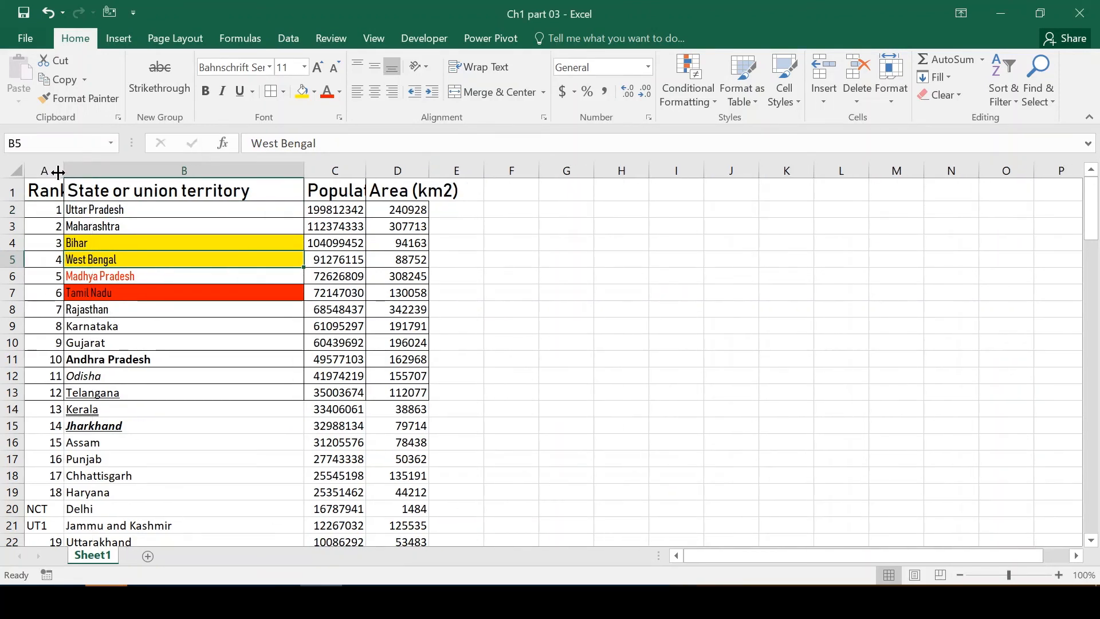
pyautogui.doubleClick(62, 171)
pyautogui.click(16, 171)
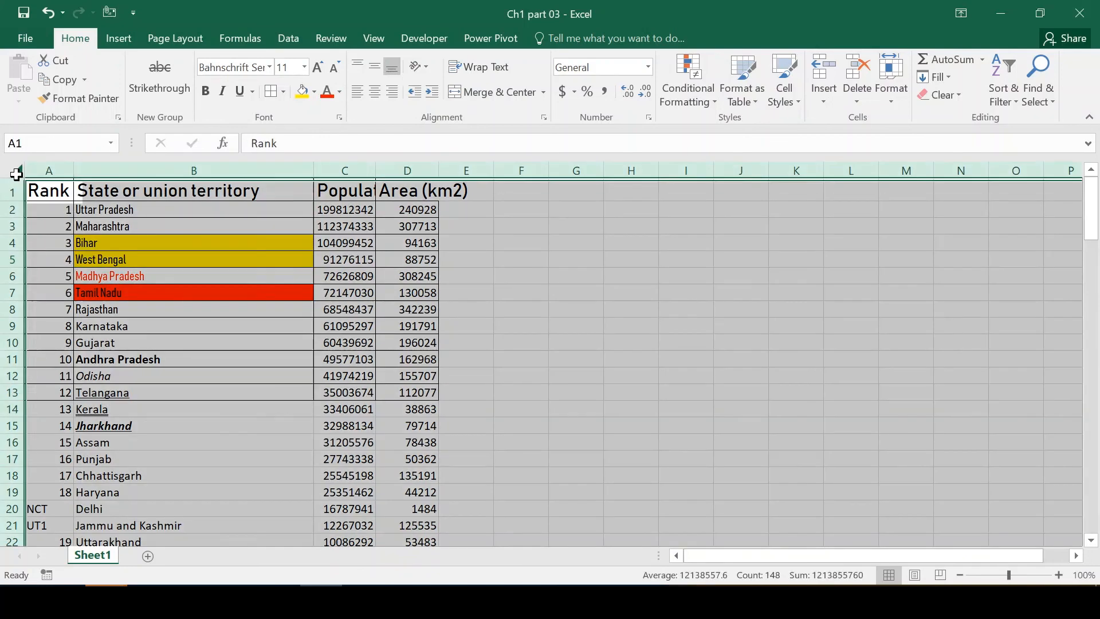
pyautogui.doubleClick(72, 170)
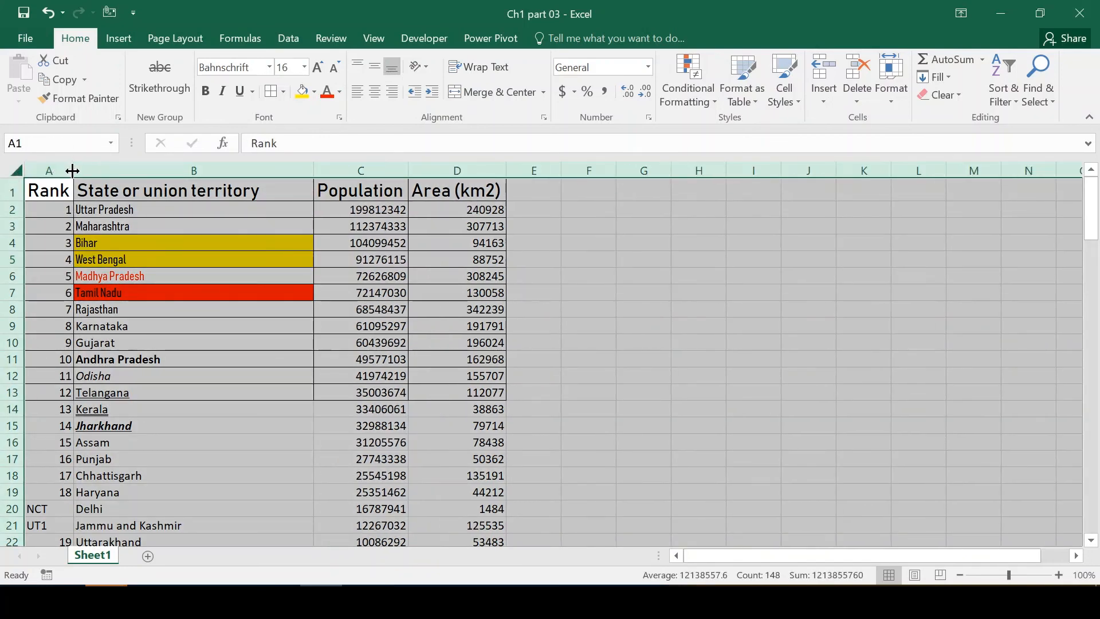
# Set the font size of Uttar Pradesh in B2 to 12.
pyautogui.click(140, 241)
pyautogui.press('Up')
pyautogui.press('Up')
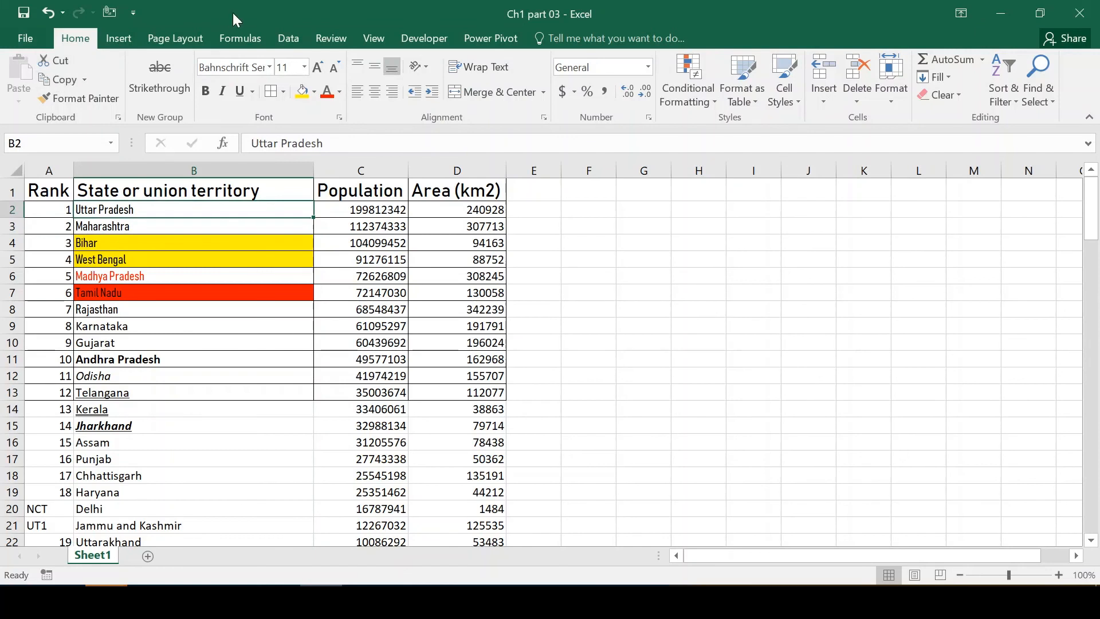
pyautogui.press('Tab')
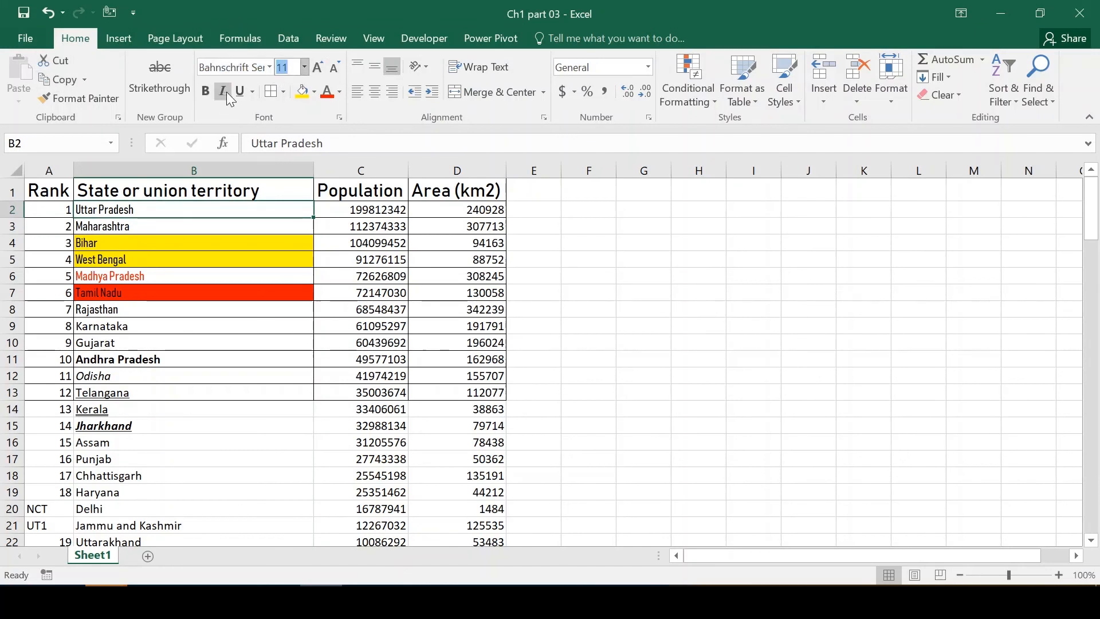
pyautogui.press('Down')
pyautogui.press('Down')
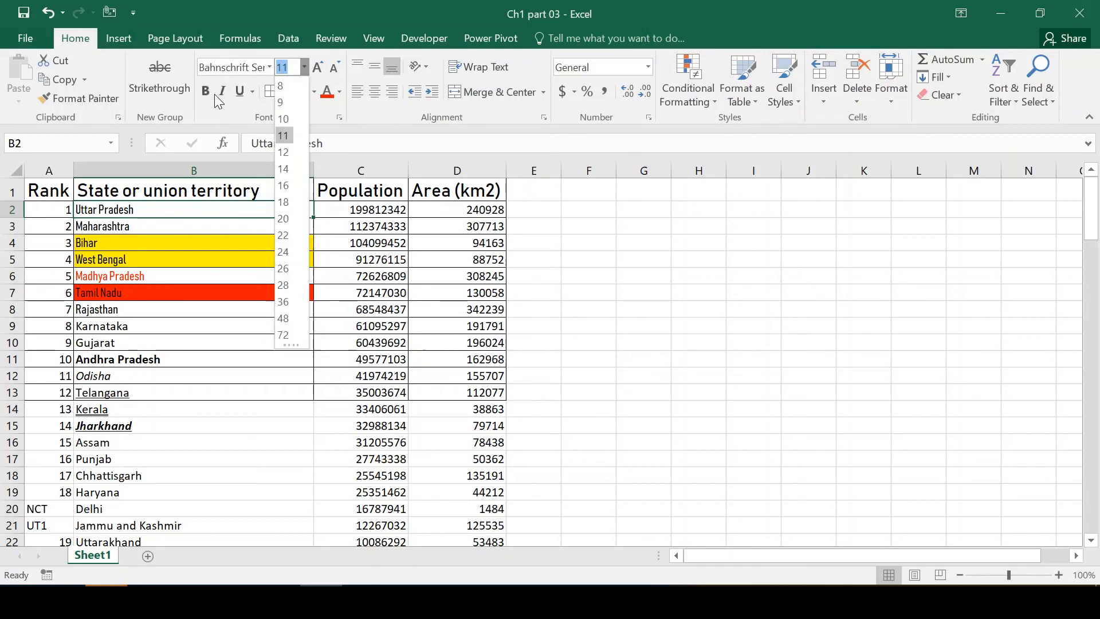
pyautogui.press('Return')
pyautogui.click(166, 310)
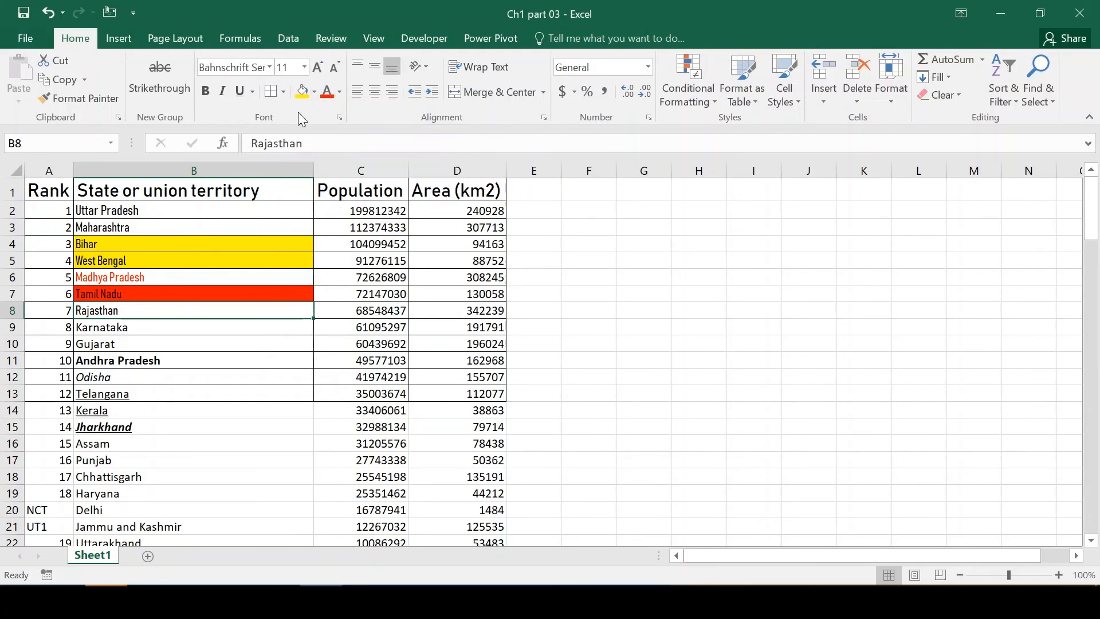
pyautogui.click(85, 358)
pyautogui.click(332, 356)
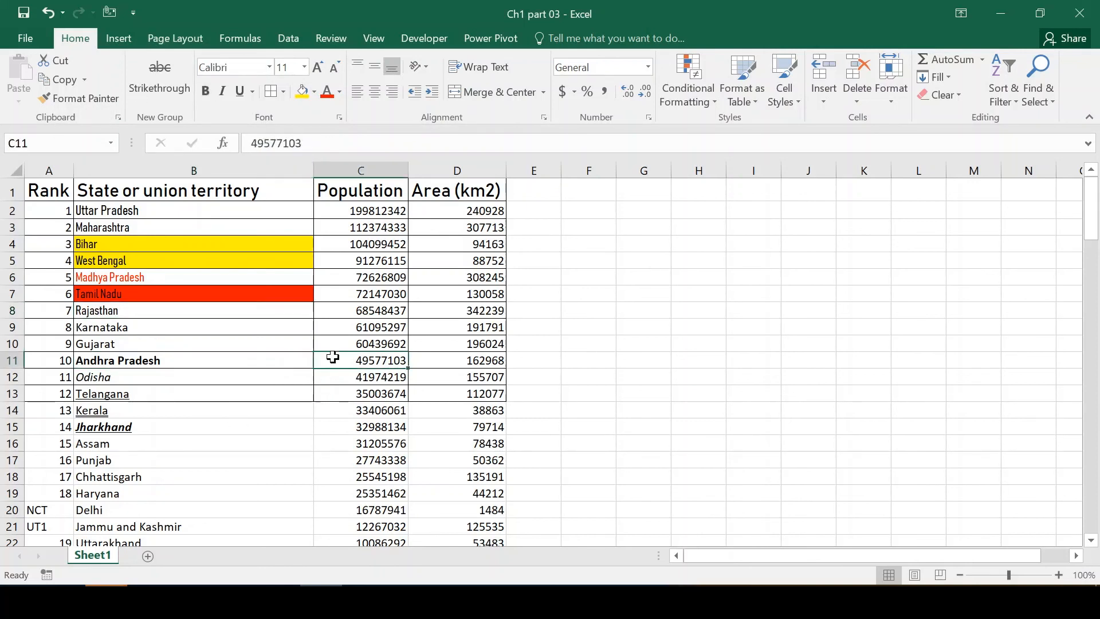